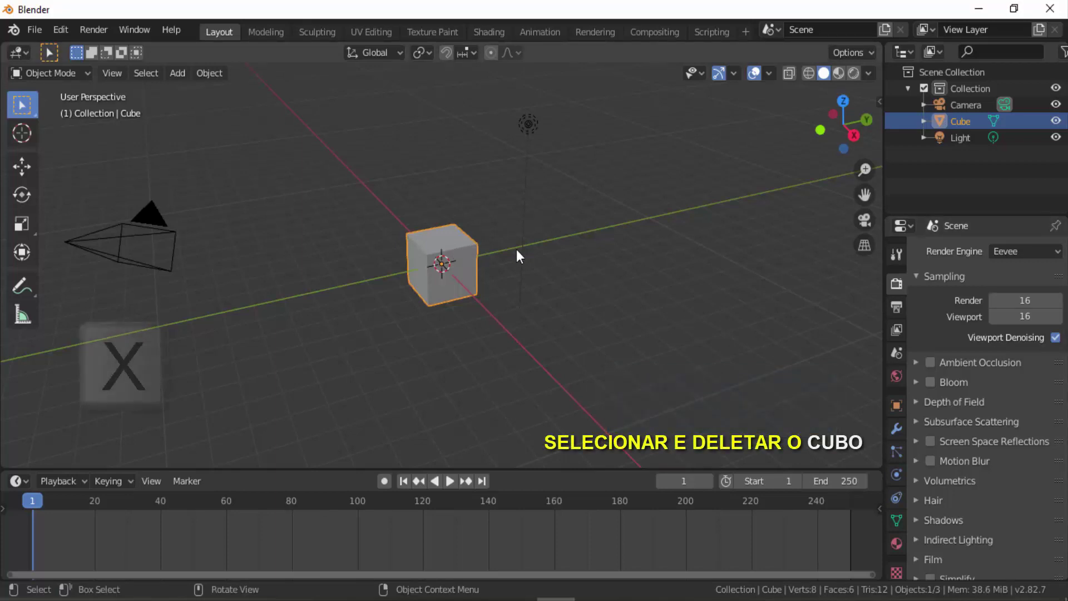
- Delete the default cube and add a cylinder mesh in its place
{"action": "key", "text": "x"}
{"action": "left_click", "coordinate": [621, 268]}
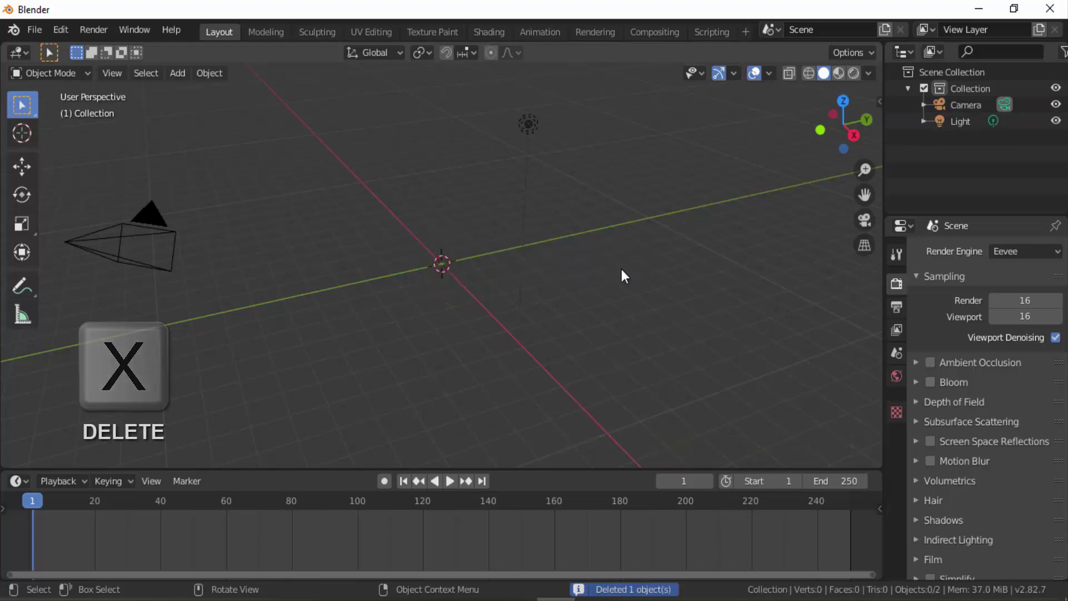
{"action": "left_click", "coordinate": [178, 76]}
{"action": "mouse_move", "coordinate": [192, 91]}
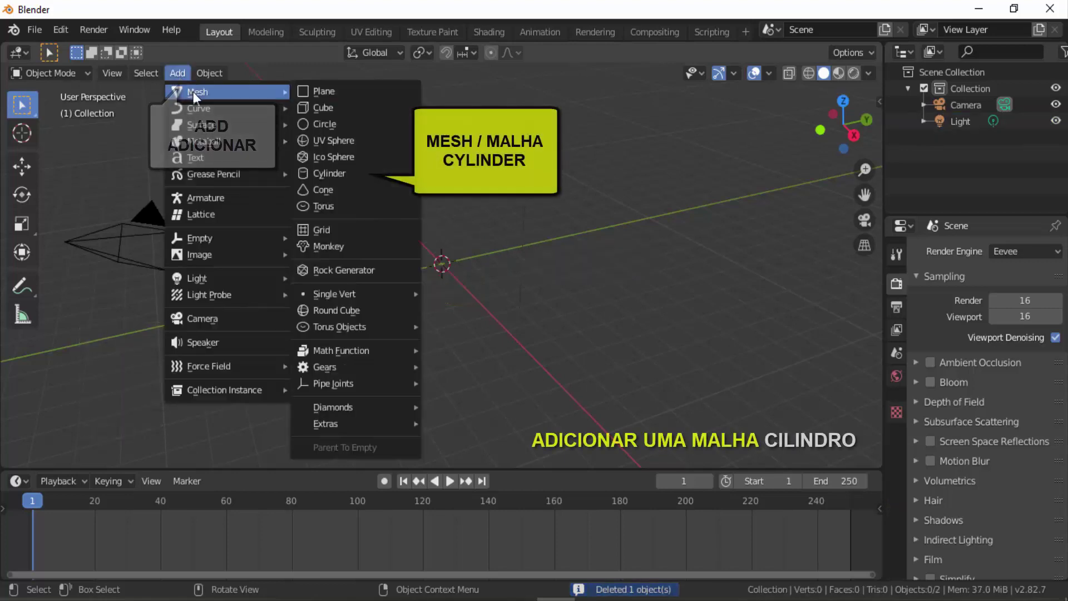
{"action": "left_click", "coordinate": [333, 174]}
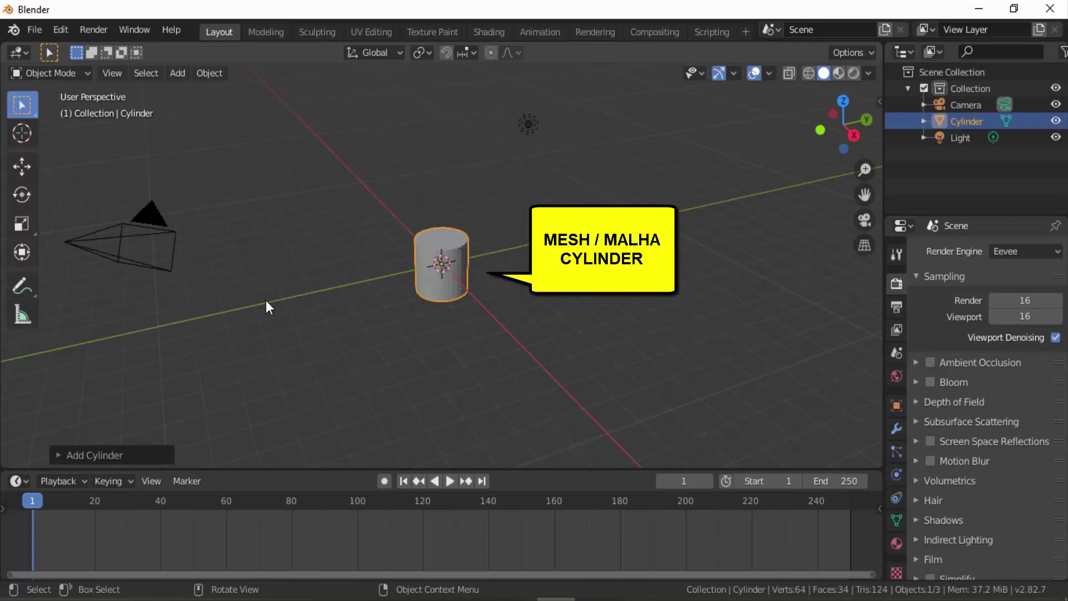
- Set the new cylinder's vertex count to 7
{"action": "scroll", "coordinate": [265, 298], "scroll_direction": "up", "scroll_amount": 5}
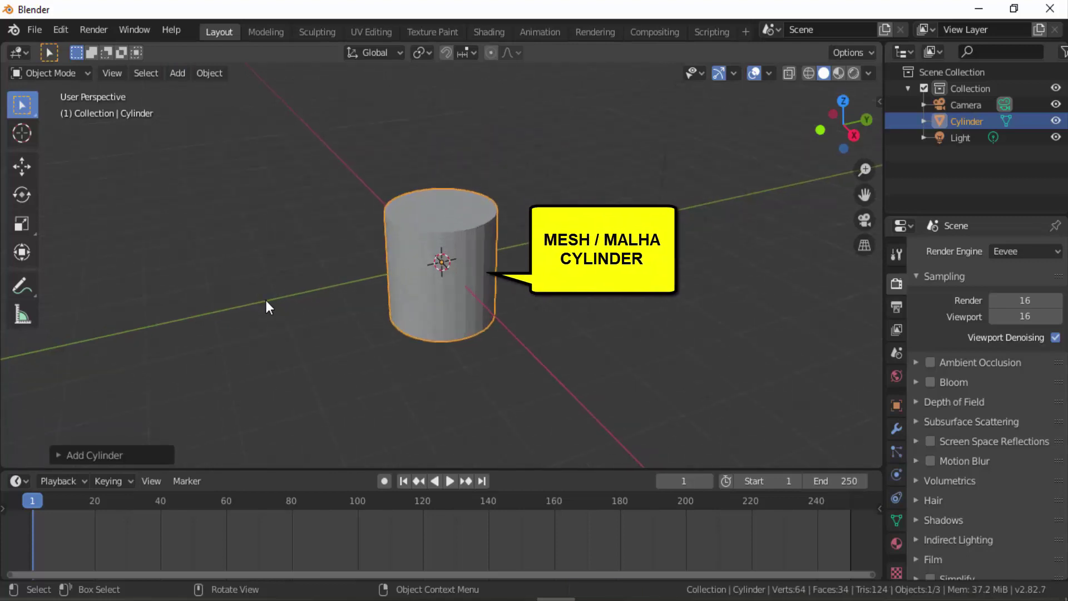
{"action": "left_click", "coordinate": [58, 452]}
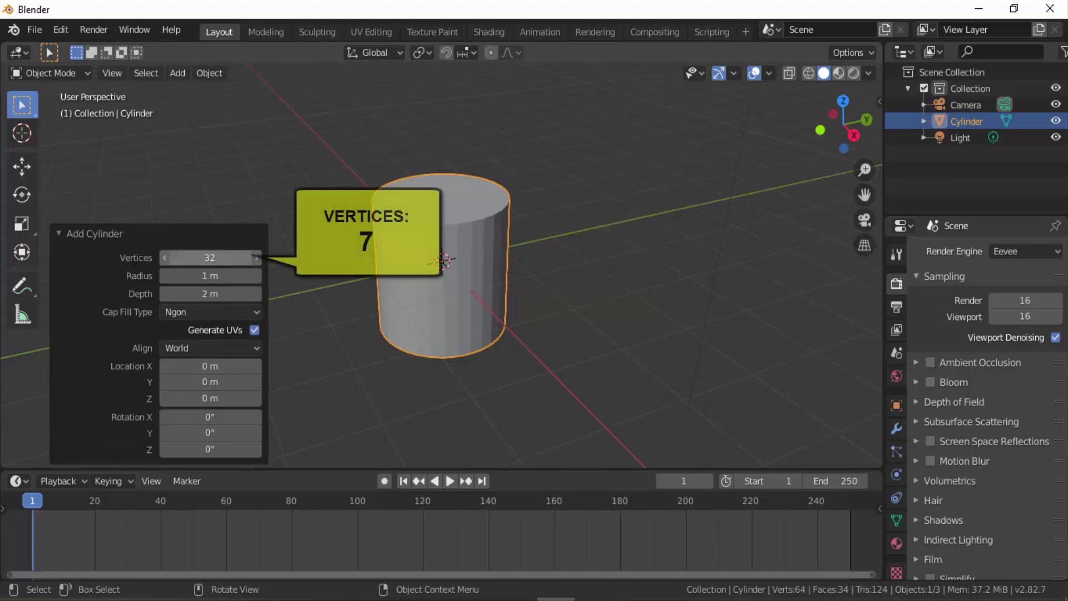
{"action": "left_click", "coordinate": [194, 256]}
{"action": "key", "text": "Return"}
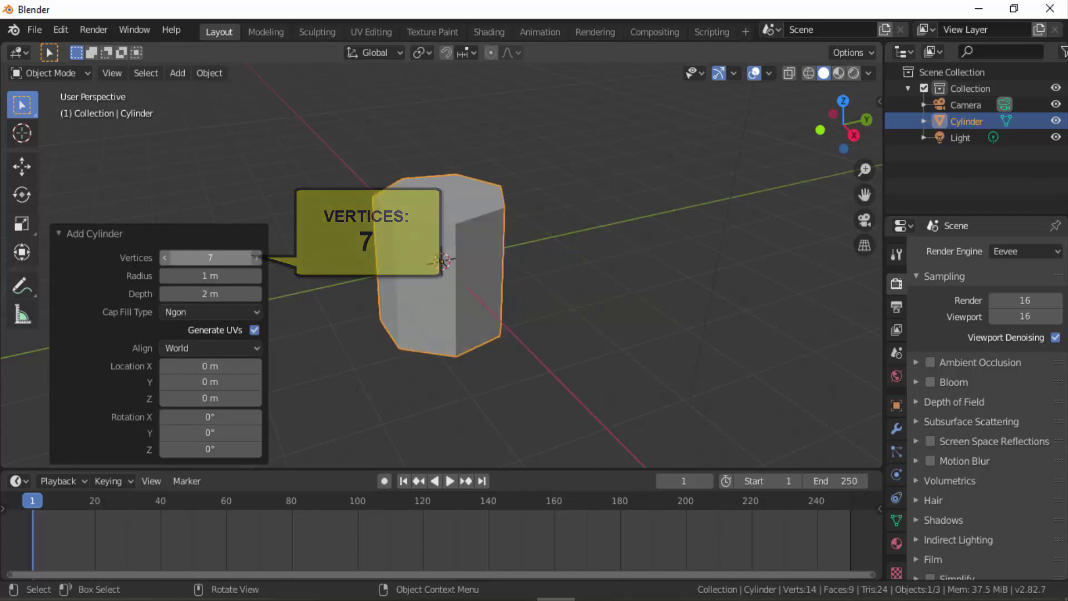
{"action": "left_click", "coordinate": [61, 232]}
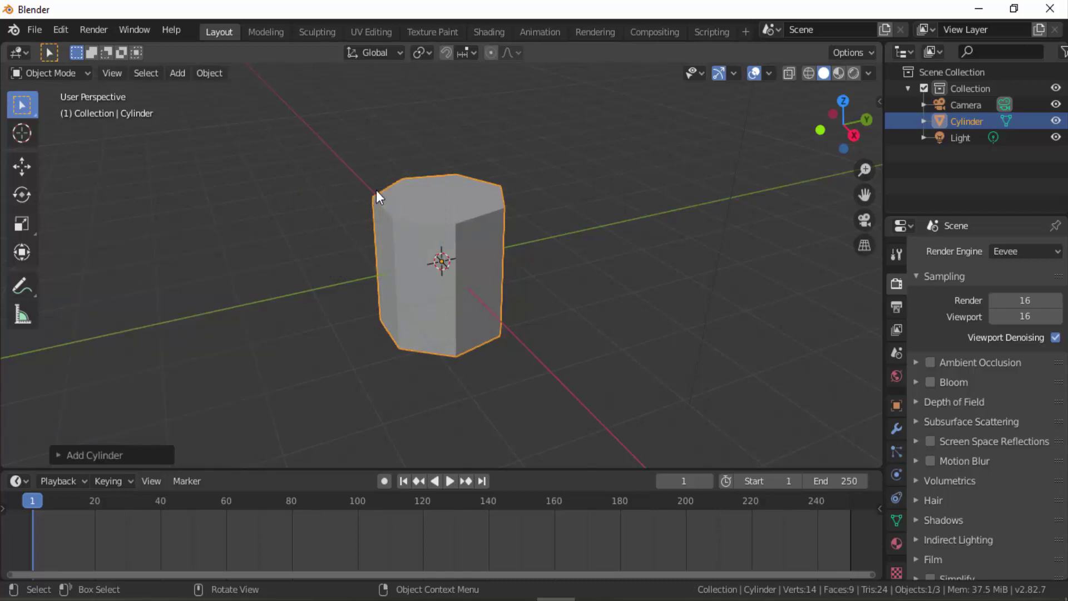
- In Edit Mode, divide the cylinder's top face into triangles with Poke Faces
{"action": "left_click", "coordinate": [56, 73]}
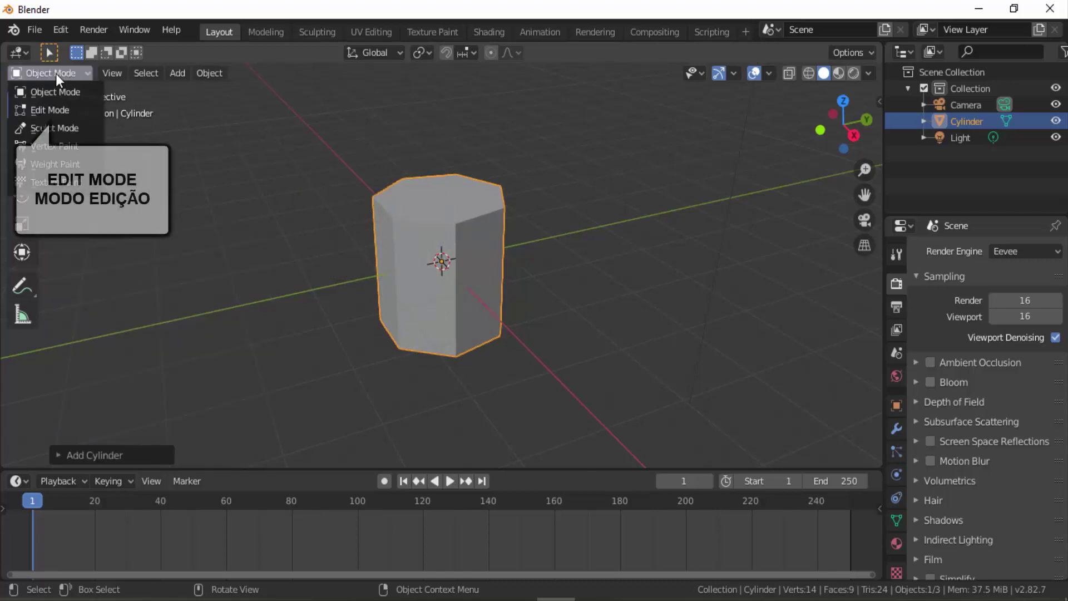
{"action": "left_click", "coordinate": [53, 110]}
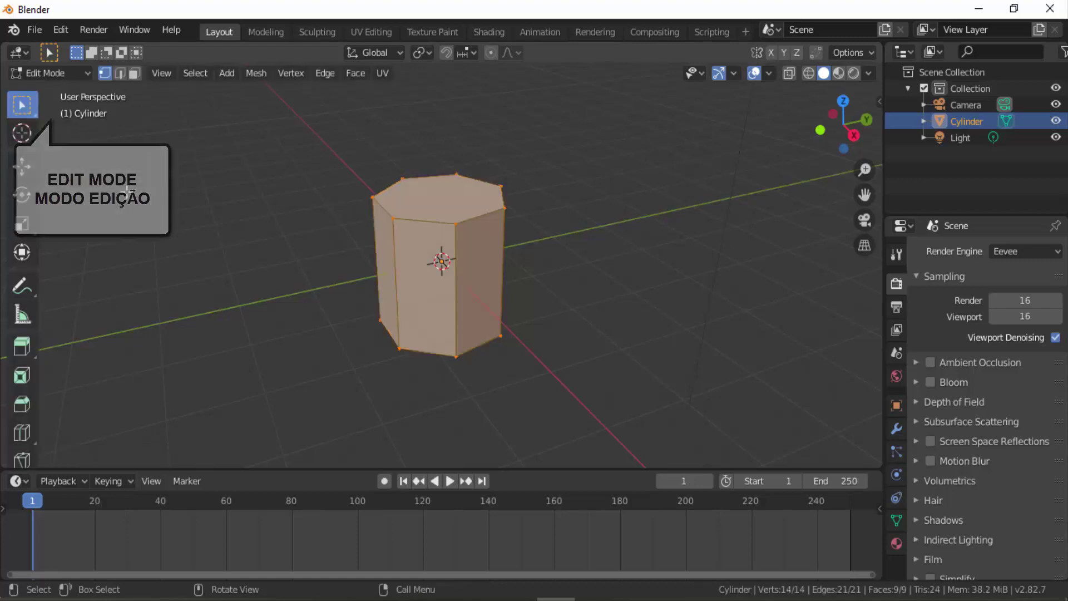
{"action": "left_click", "coordinate": [134, 74]}
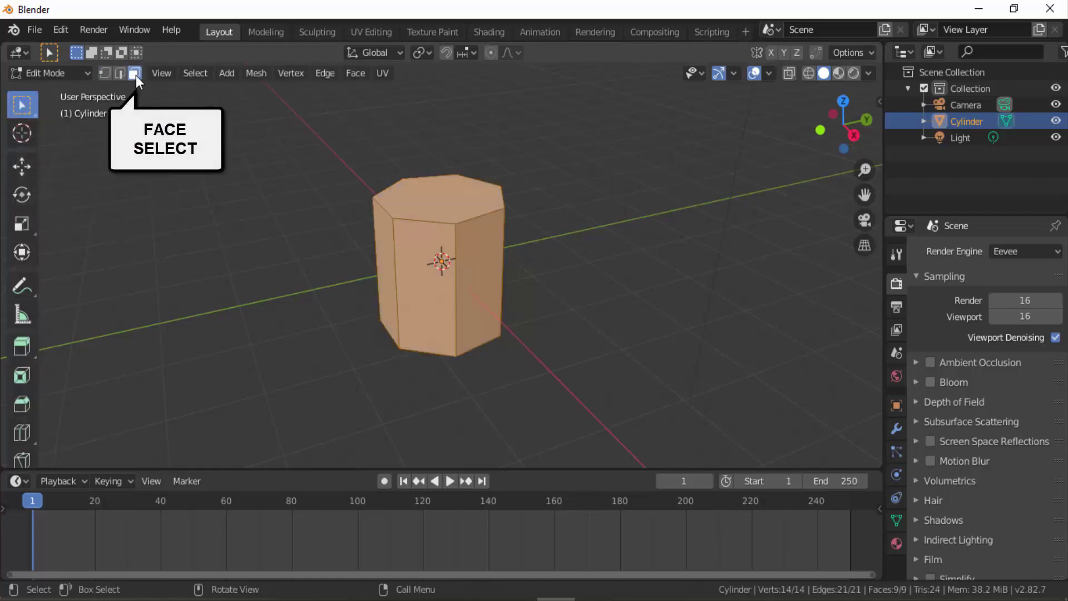
{"action": "left_click", "coordinate": [435, 198]}
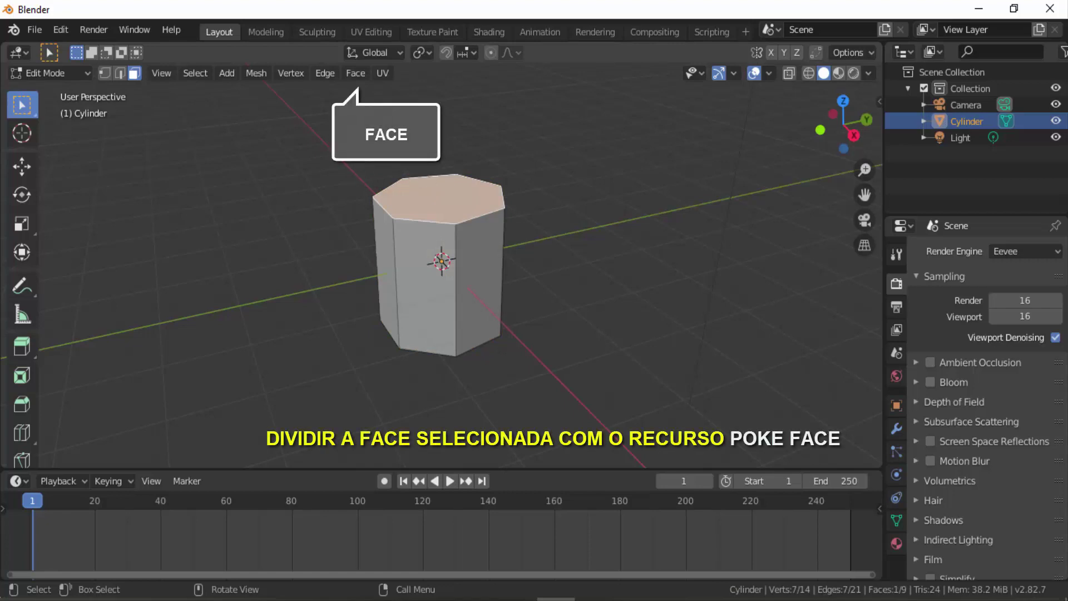
{"action": "left_click", "coordinate": [355, 75]}
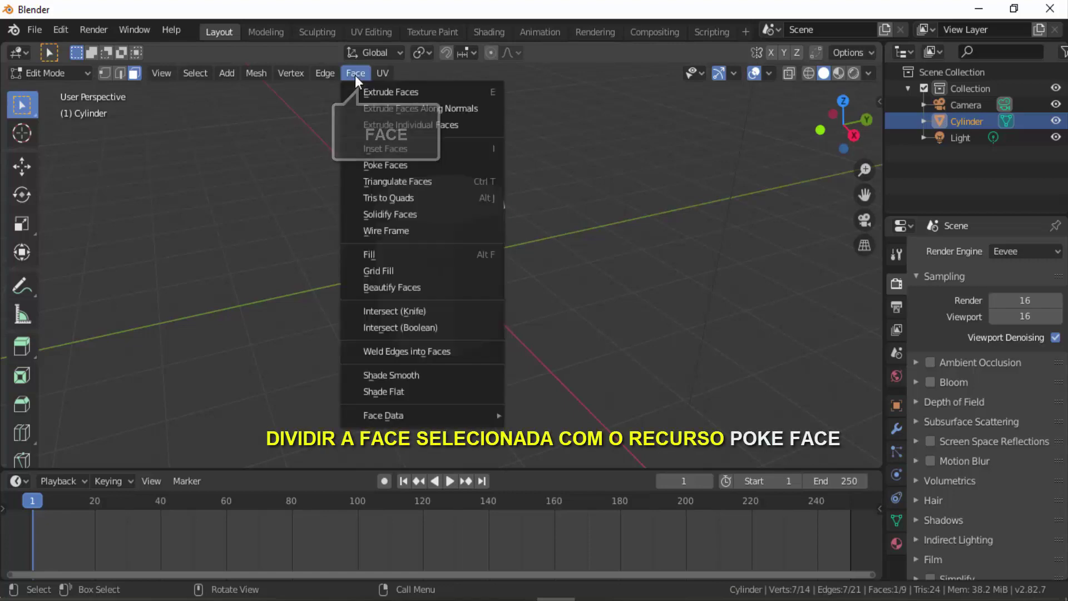
{"action": "left_click", "coordinate": [382, 165]}
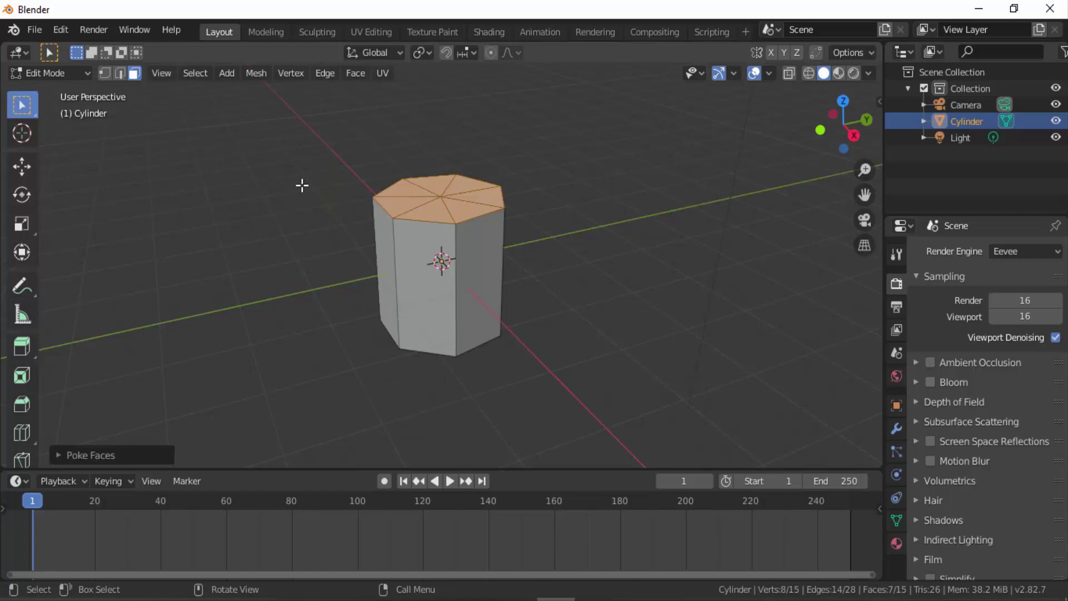
- Raise the centre vertex of the top face along the Z axis to form a tall pointed tip
{"action": "left_click", "coordinate": [101, 74]}
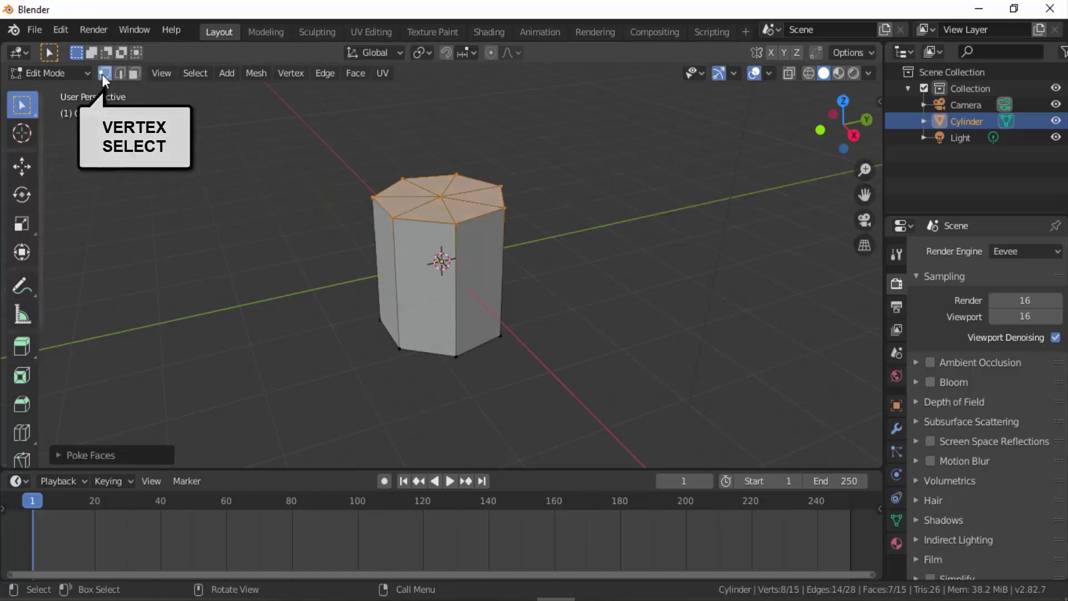
{"action": "left_click", "coordinate": [440, 197]}
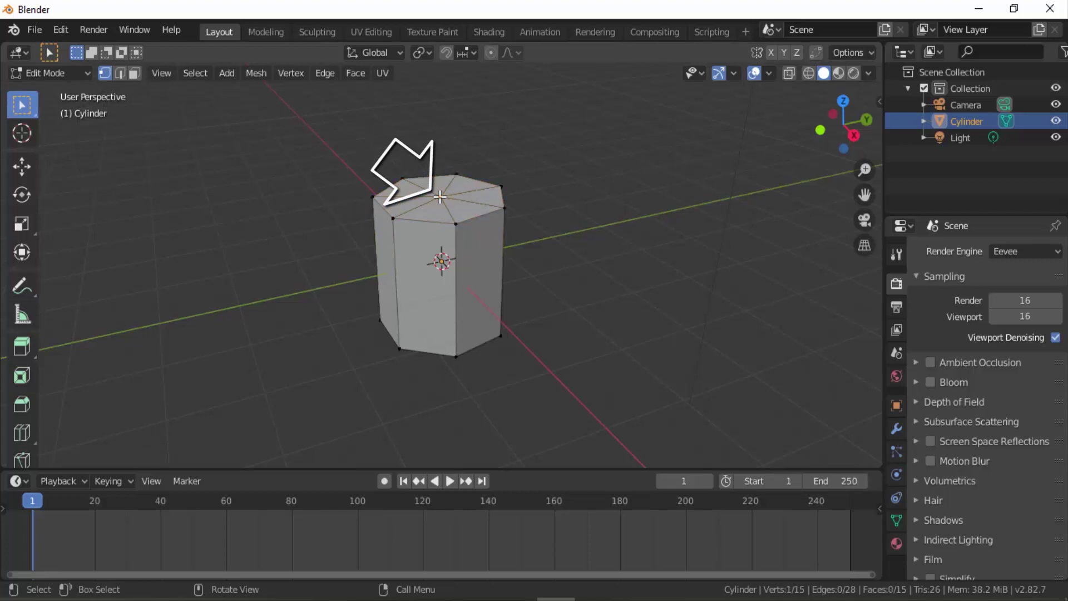
{"action": "left_click", "coordinate": [22, 167]}
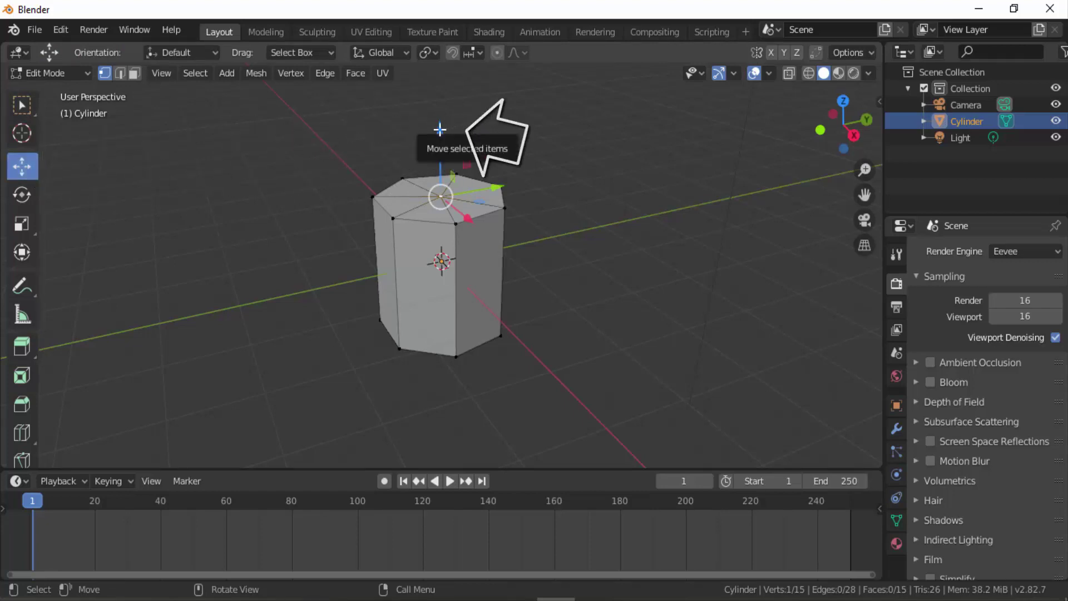
{"action": "left_click_drag", "start_coordinate": [441, 129], "coordinate": [441, 399]}
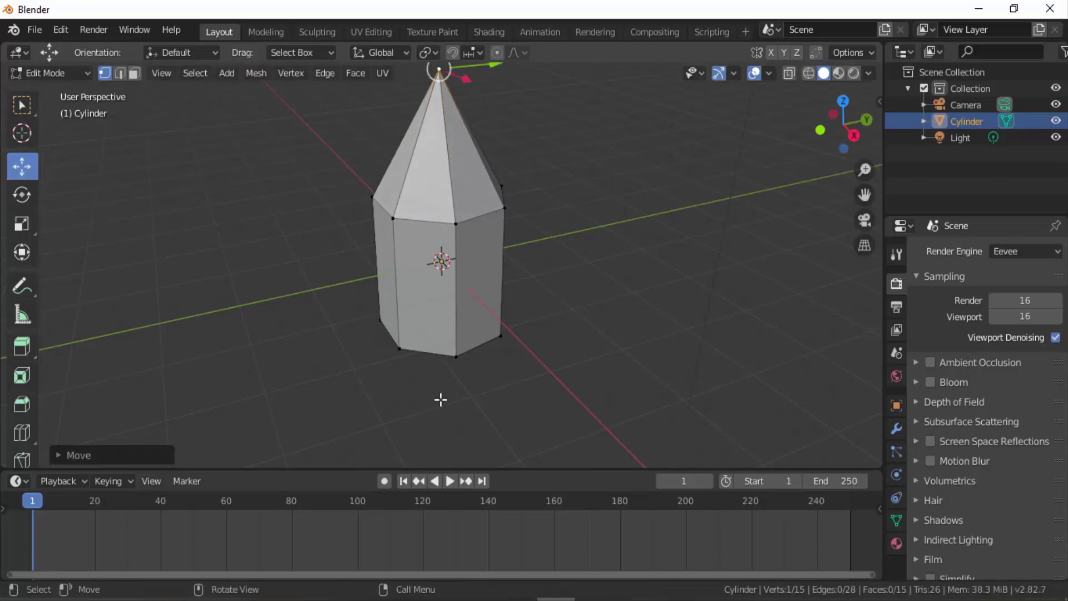
- Divide the cylinder's bottom face into triangles with Poke Faces
{"action": "scroll", "coordinate": [573, 292], "scroll_direction": "down", "scroll_amount": 3}
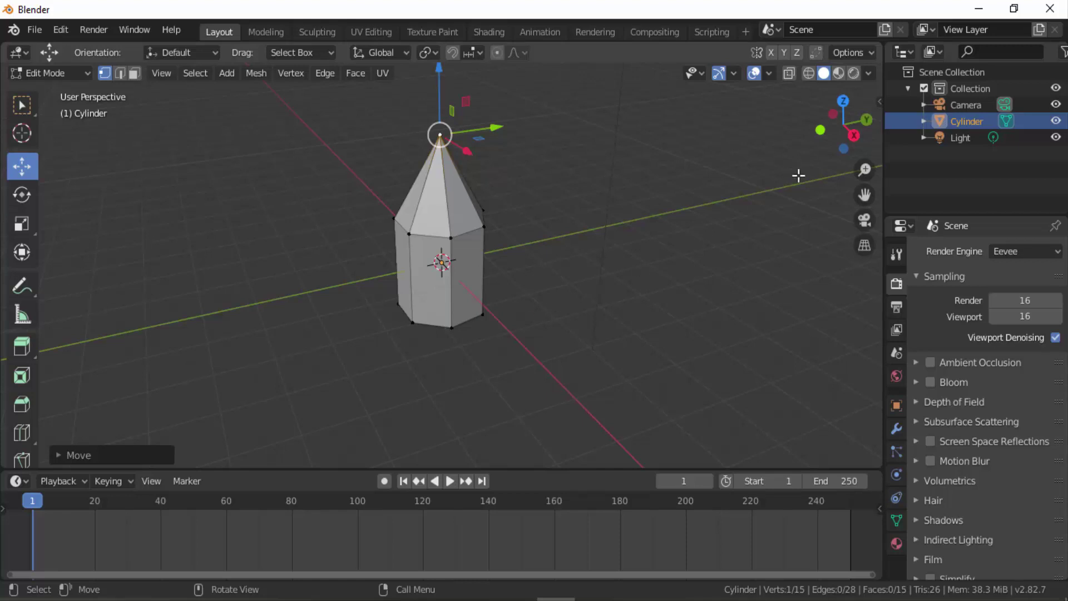
{"action": "left_click_drag", "start_coordinate": [823, 150], "coordinate": [794, 154]}
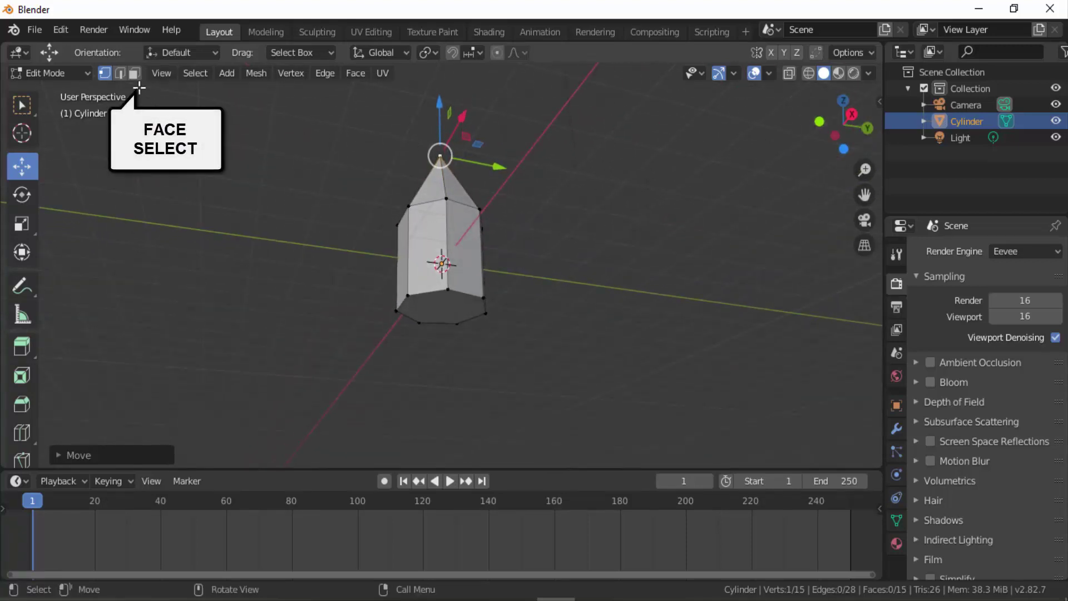
{"action": "left_click", "coordinate": [134, 74]}
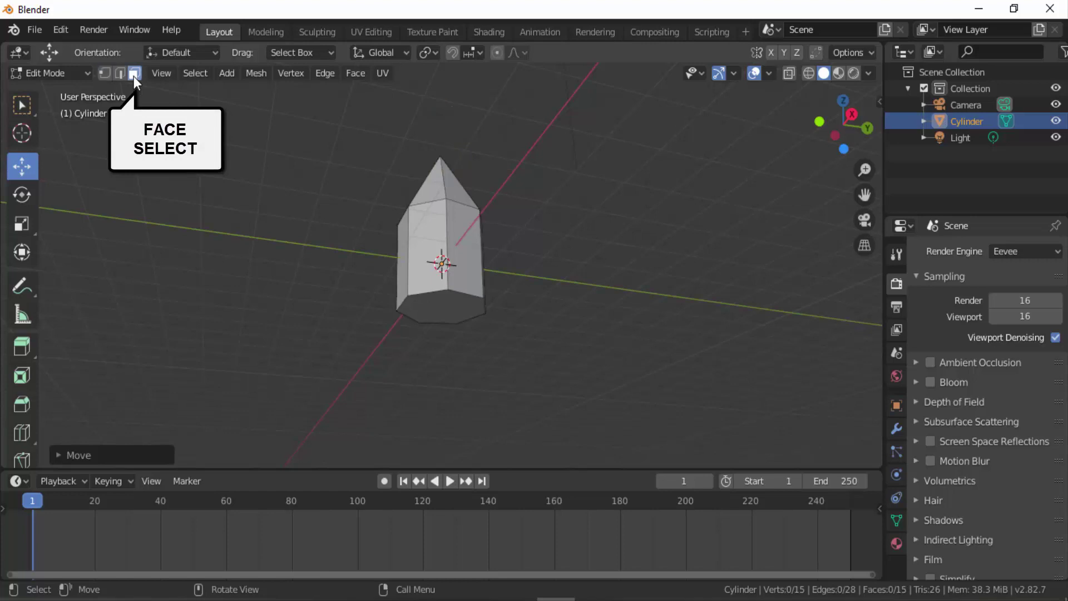
{"action": "left_click", "coordinate": [435, 311]}
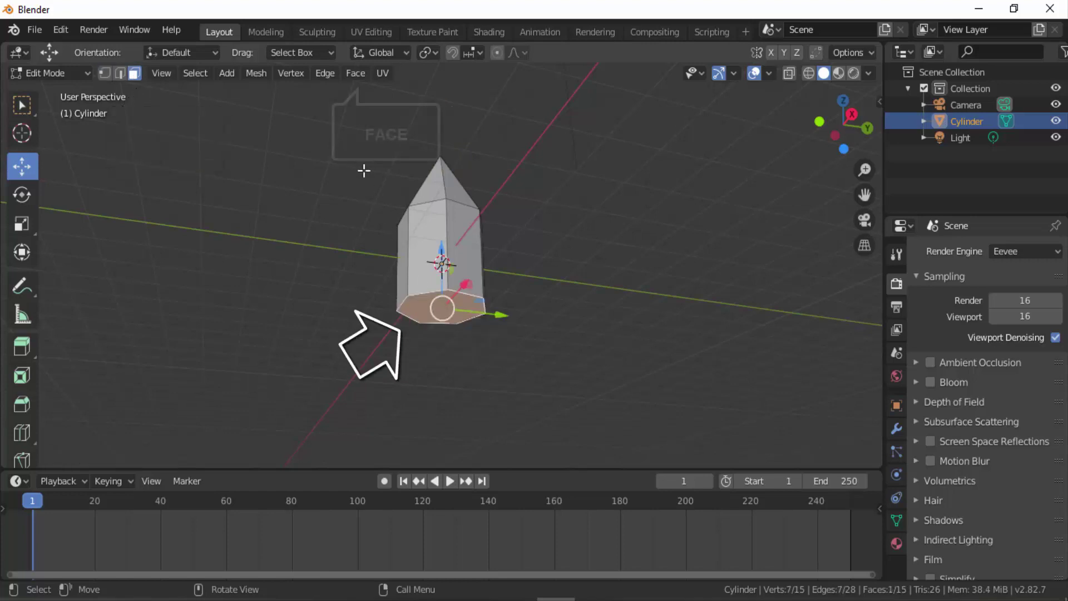
{"action": "left_click", "coordinate": [356, 73]}
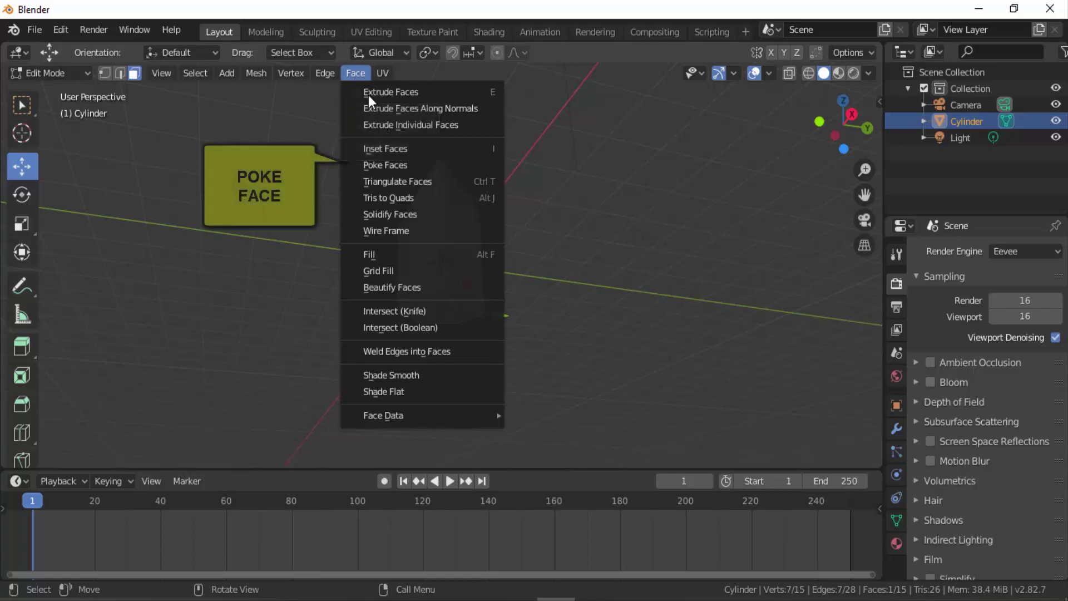
{"action": "left_click", "coordinate": [382, 166]}
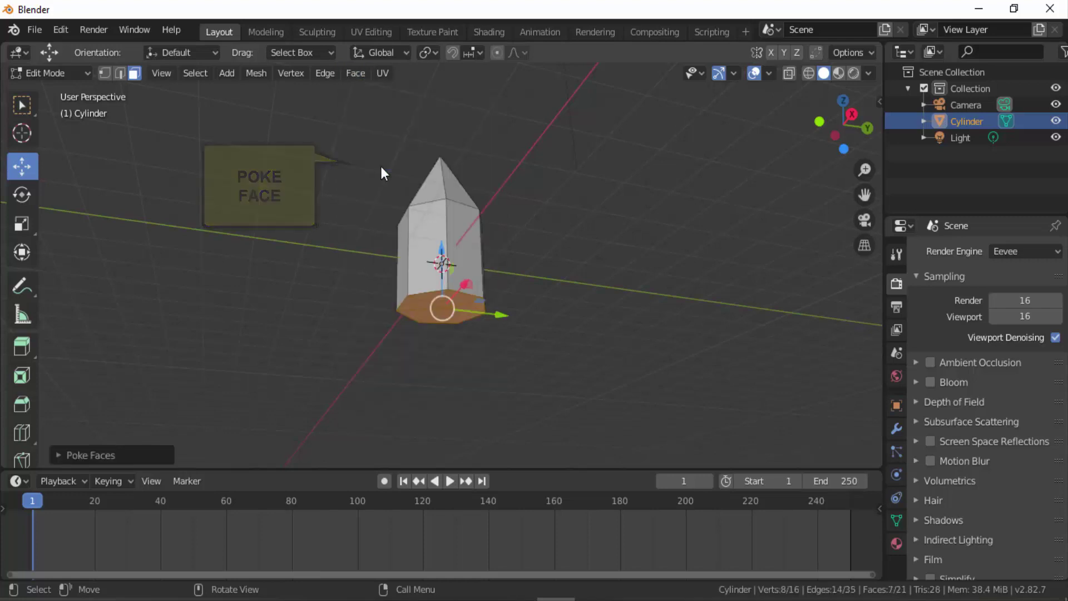
- Move the centre vertex of the bottom face down along the Z axis to form a short lower point
{"action": "left_click", "coordinate": [106, 74]}
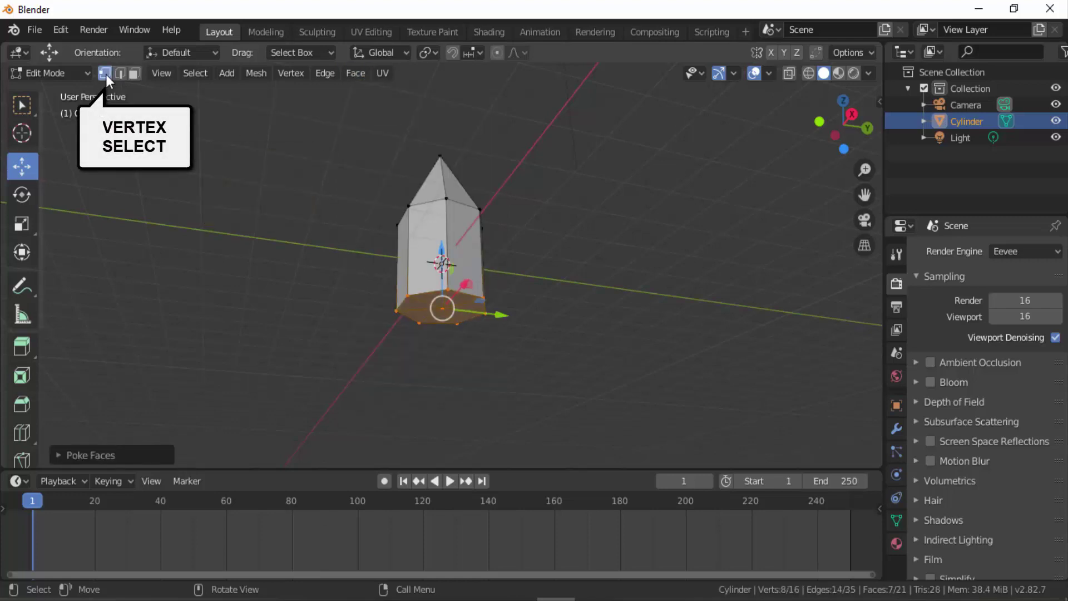
{"action": "left_click", "coordinate": [441, 308]}
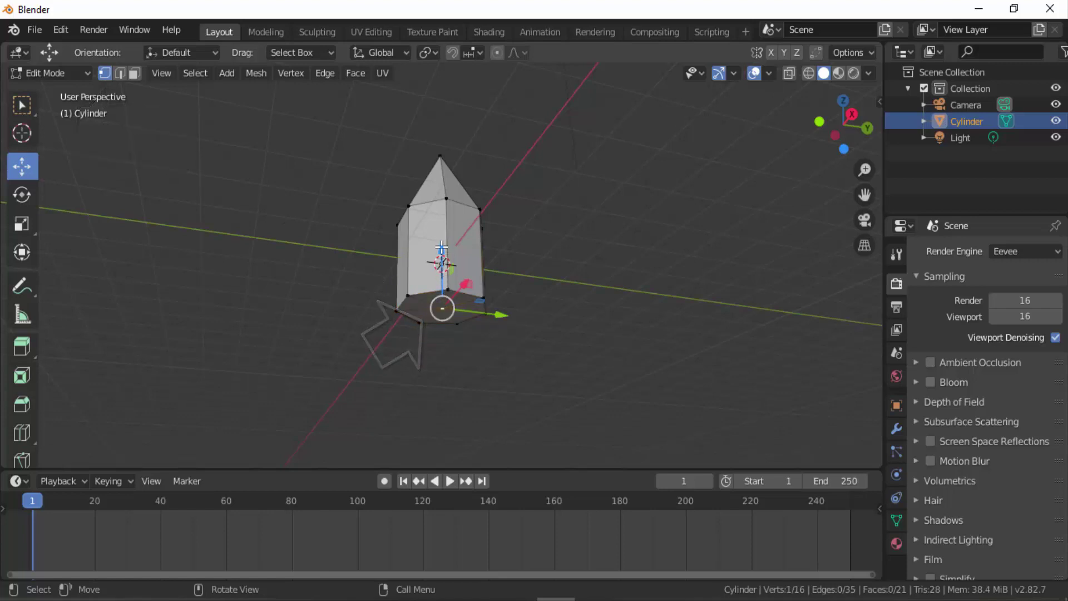
{"action": "key", "text": "g"}
{"action": "key", "text": "z"}
{"action": "left_click", "coordinate": [452, 271]}
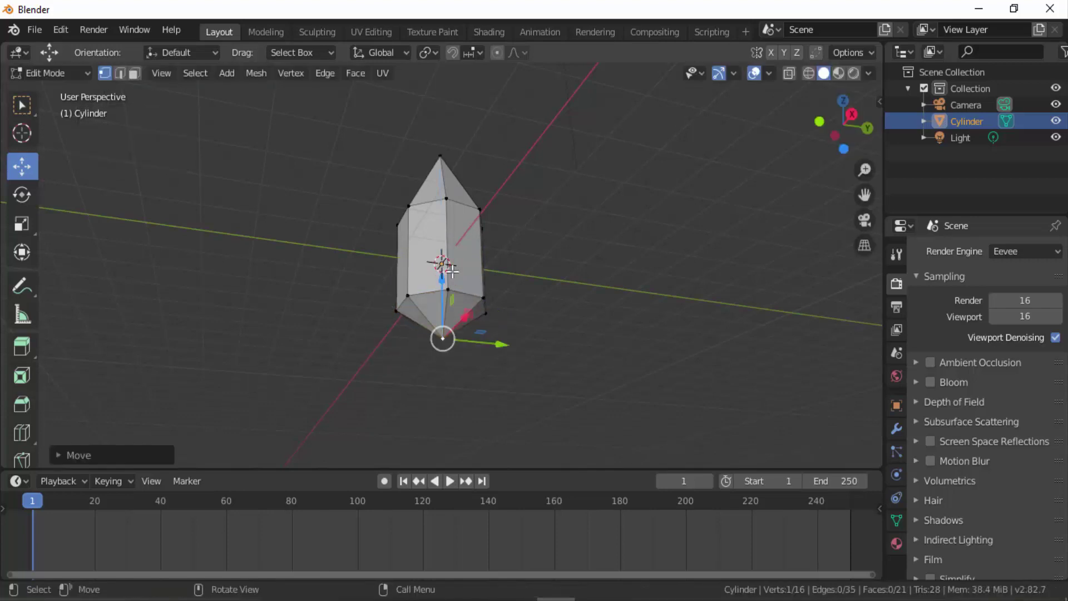
- Move individual vertices around the crystal's upper rim up or down along the Z axis so their heights are irregular
{"action": "left_click_drag", "start_coordinate": [837, 127], "coordinate": [872, 148]}
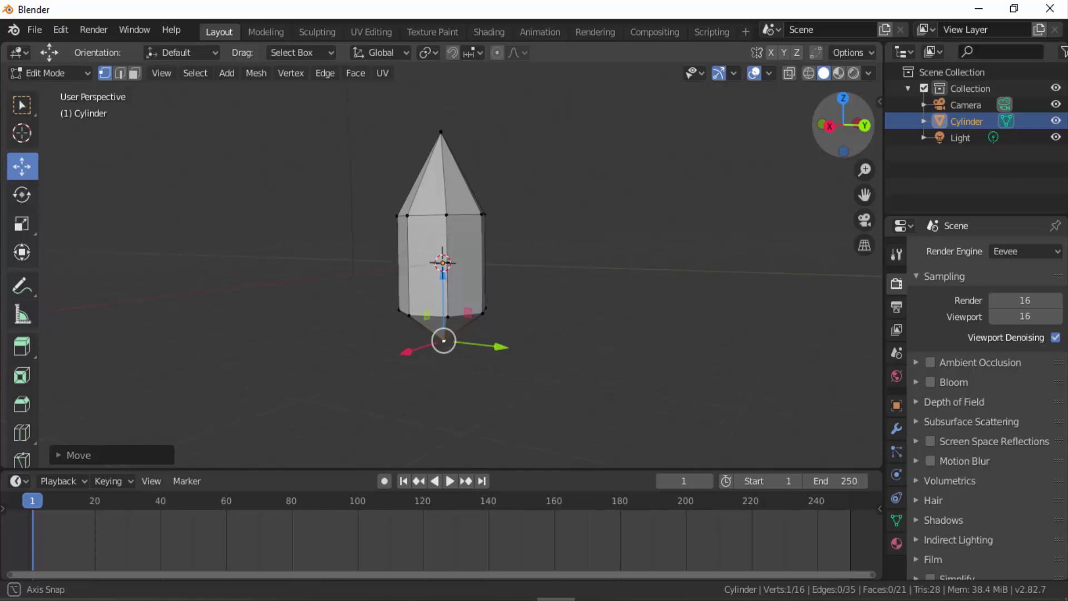
{"action": "left_click", "coordinate": [447, 215]}
{"action": "left_click_drag", "start_coordinate": [445, 166], "coordinate": [482, 145]}
{"action": "left_click", "coordinate": [402, 215]}
{"action": "left_click", "coordinate": [479, 214]}
{"action": "left_click_drag", "start_coordinate": [834, 148], "coordinate": [816, 145]}
{"action": "left_click", "coordinate": [472, 229]}
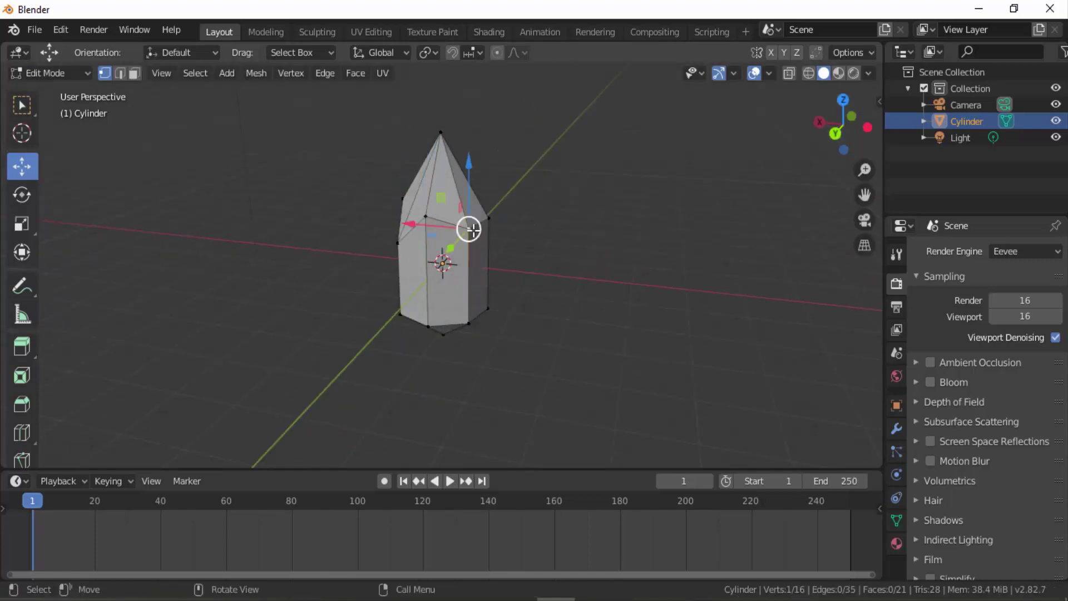
{"action": "left_click_drag", "start_coordinate": [470, 187], "coordinate": [469, 222]}
{"action": "left_click_drag", "start_coordinate": [851, 133], "coordinate": [768, 136]}
{"action": "left_click", "coordinate": [473, 225]}
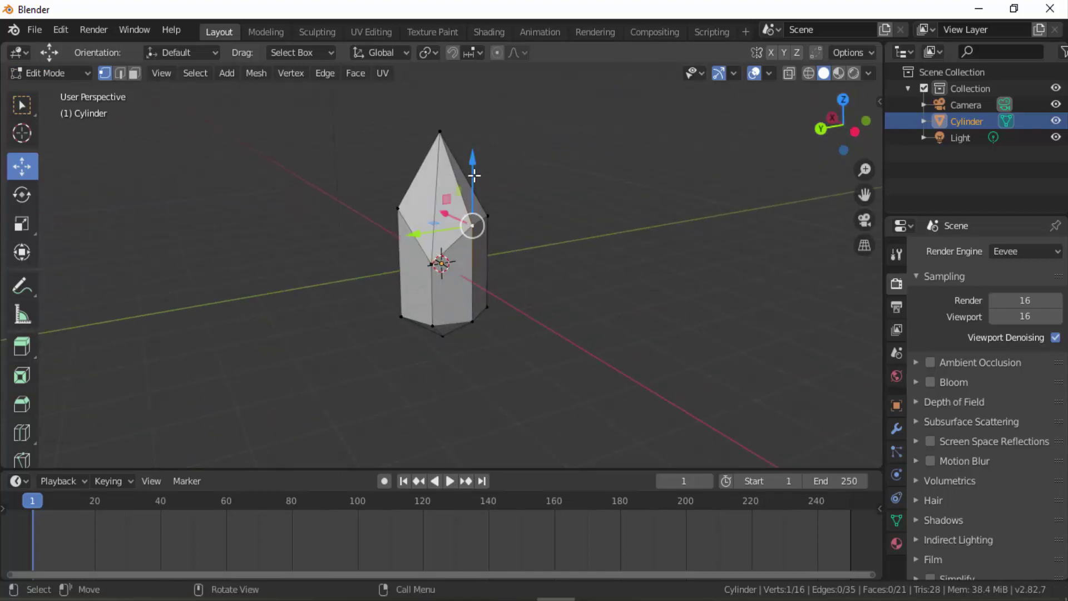
{"action": "left_click_drag", "start_coordinate": [474, 176], "coordinate": [470, 163]}
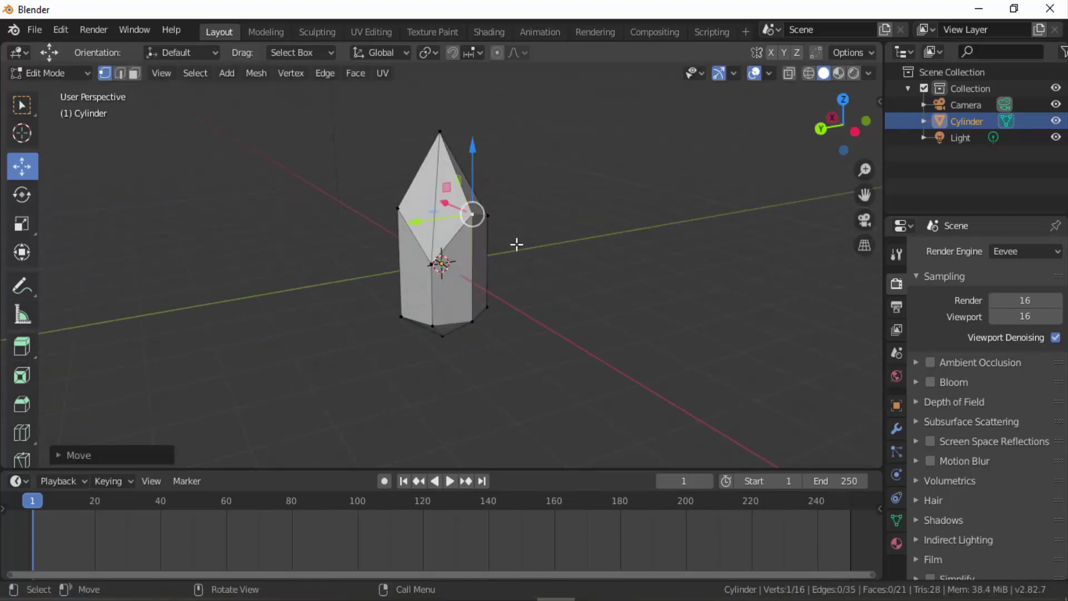
- Return to Object Mode, add a Bevel modifier to the crystal mesh, and widen the Properties editor for its settings
{"action": "left_click", "coordinate": [29, 73]}
{"action": "left_click", "coordinate": [31, 92]}
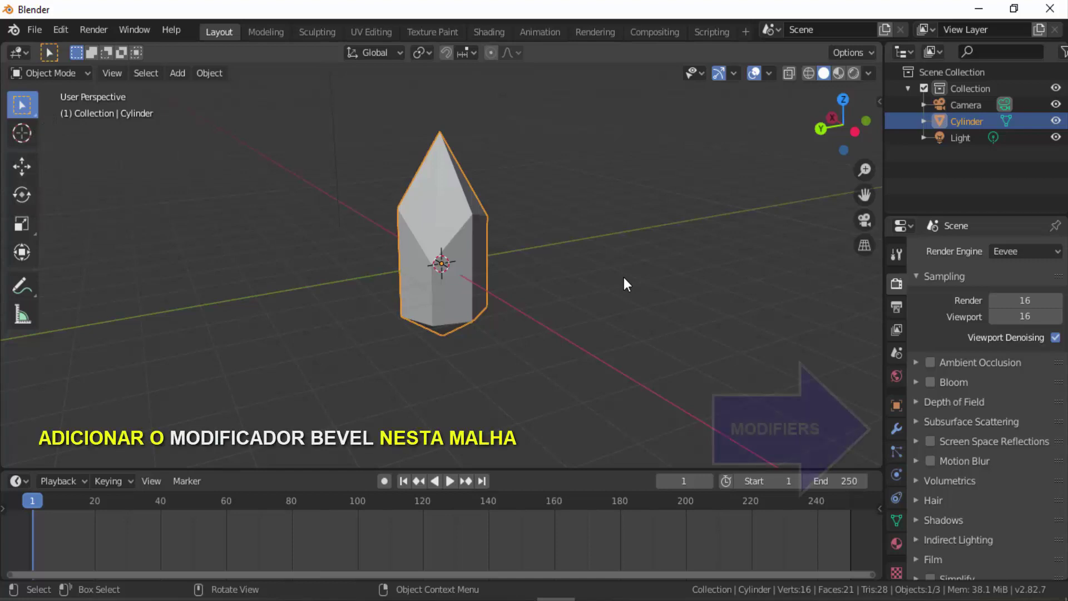
{"action": "left_click", "coordinate": [894, 429]}
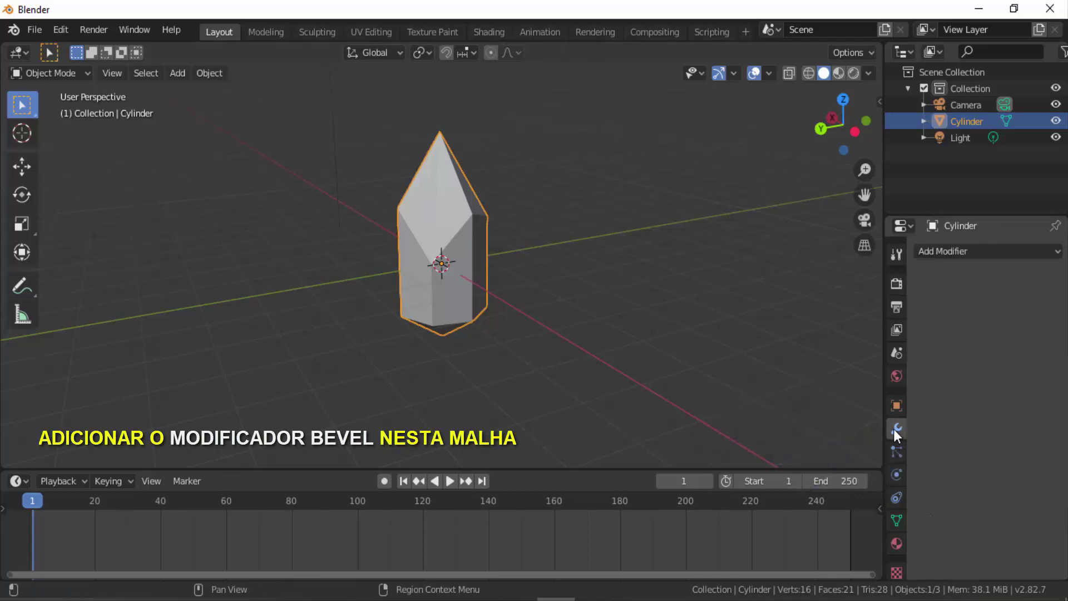
{"action": "left_click", "coordinate": [967, 252]}
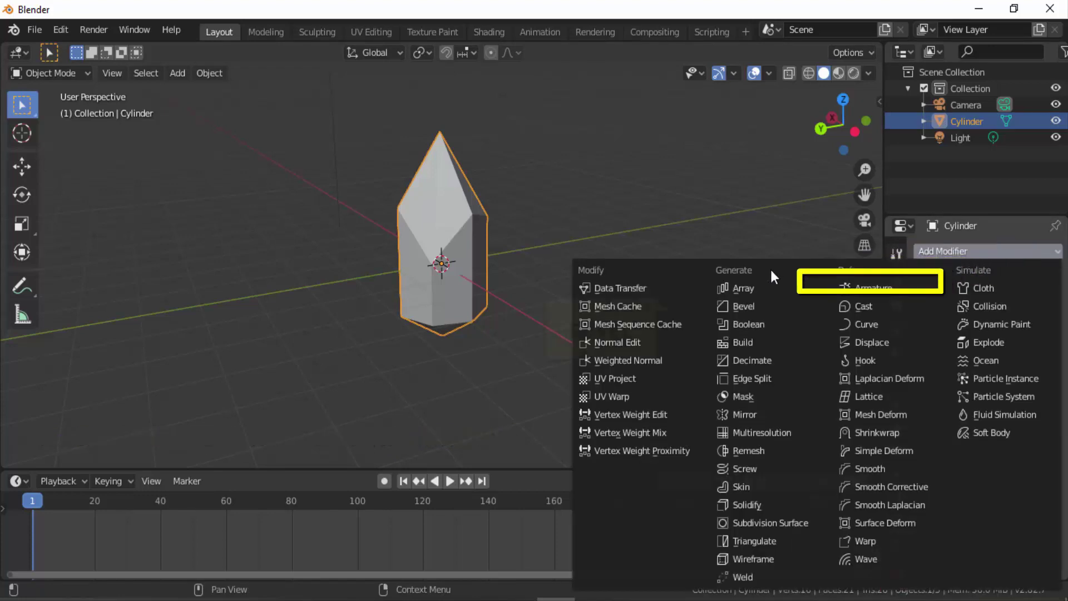
{"action": "left_click", "coordinate": [752, 304]}
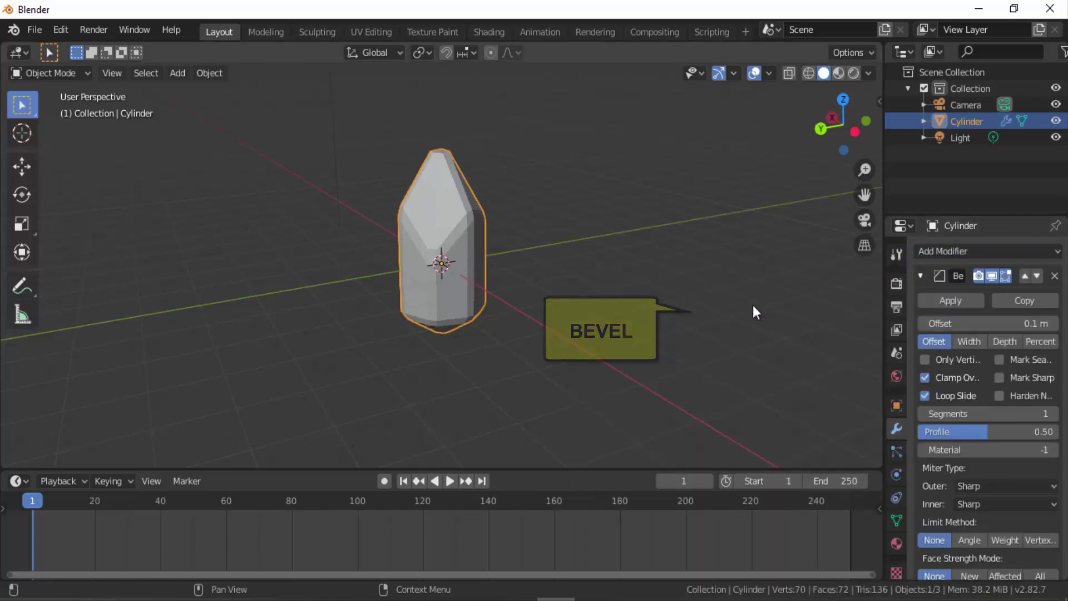
{"action": "left_click_drag", "start_coordinate": [883, 321], "coordinate": [787, 314]}
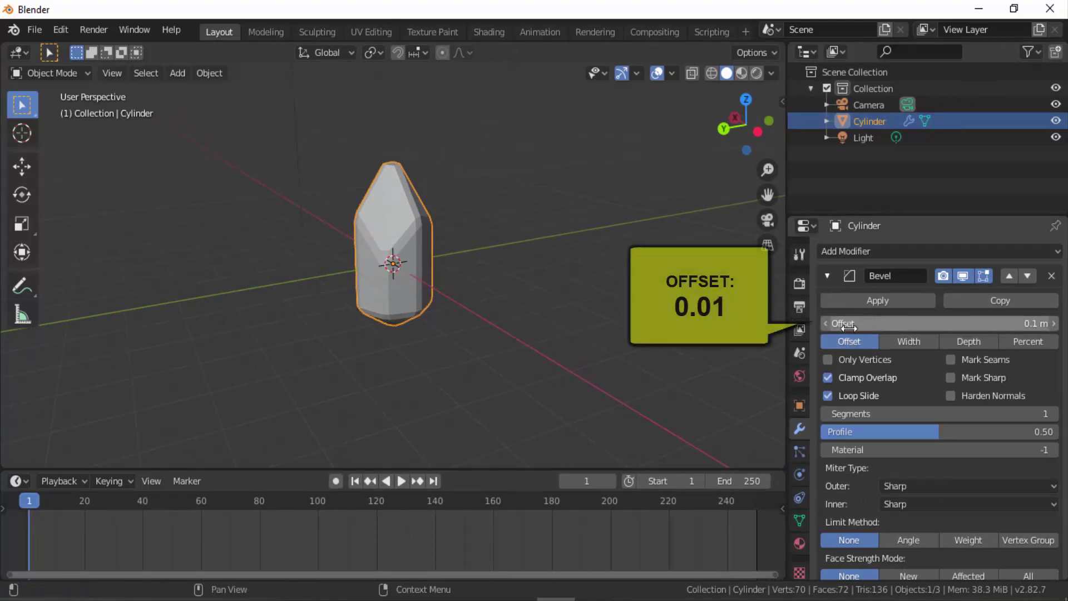
- Set the Bevel modifier's offset to 0.01 m and collapse its settings
{"action": "left_click", "coordinate": [1018, 325]}
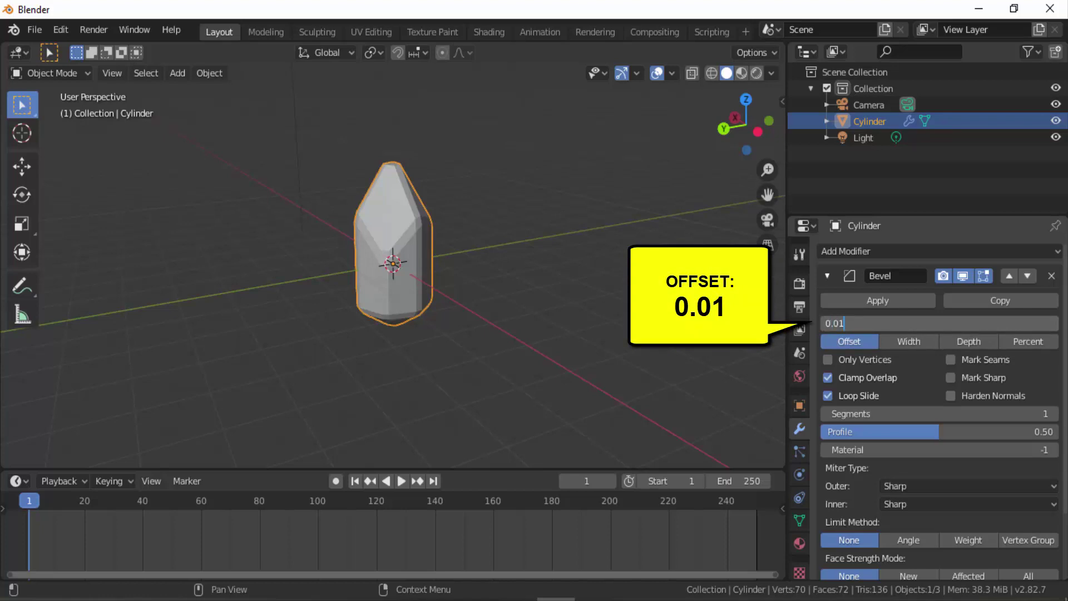
{"action": "type", "text": "0.01"}
{"action": "key", "text": "Return"}
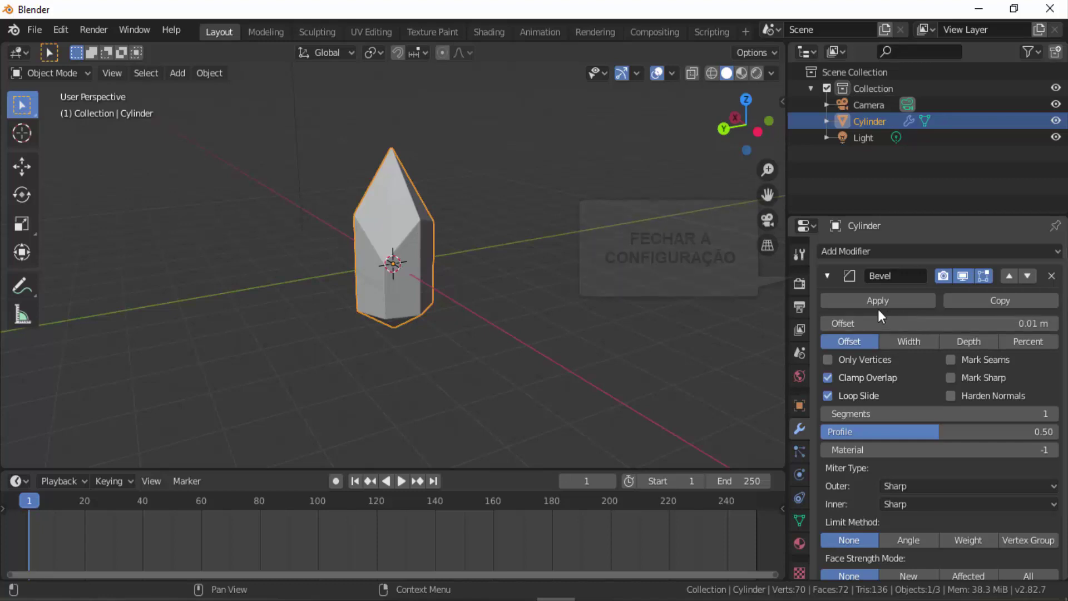
{"action": "left_click", "coordinate": [827, 275]}
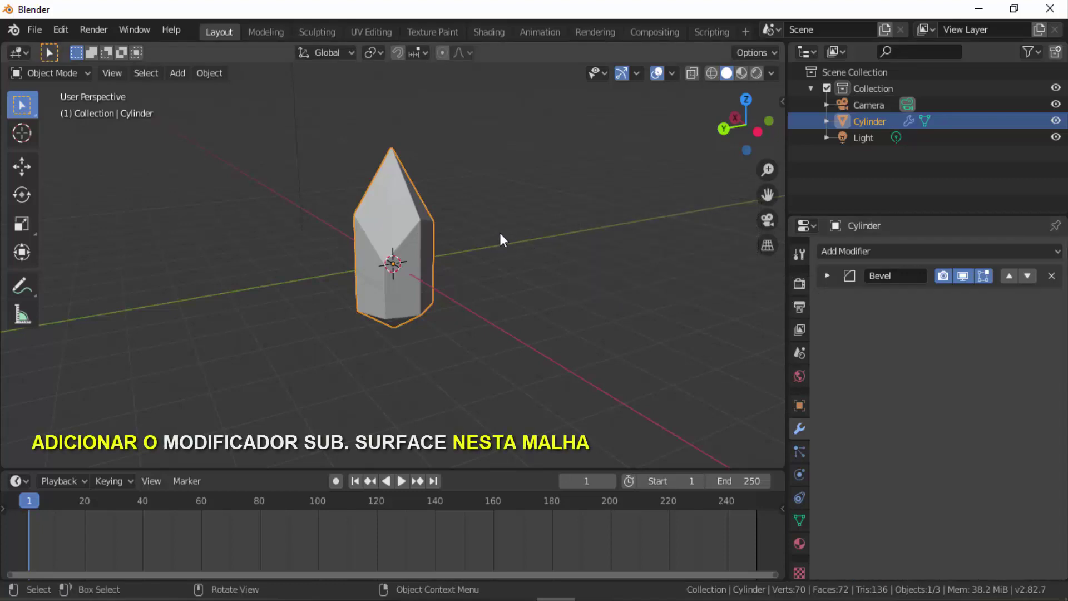
- Add a Subdivision Surface modifier to the crystal with Render and Viewport subdivisions both at 3, and collapse its settings
{"action": "left_click", "coordinate": [880, 253]}
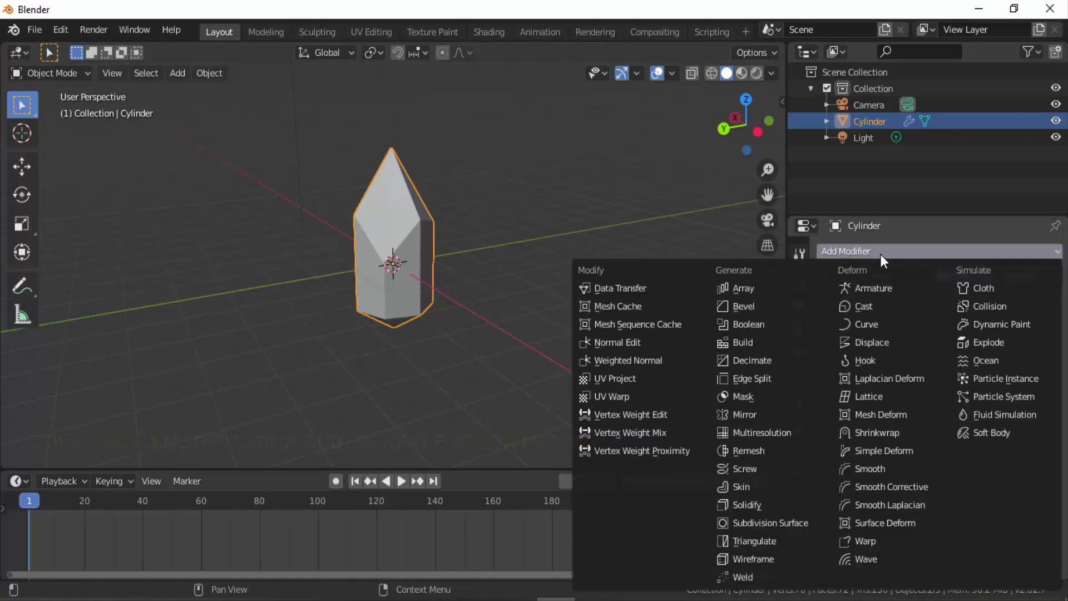
{"action": "left_click", "coordinate": [783, 523]}
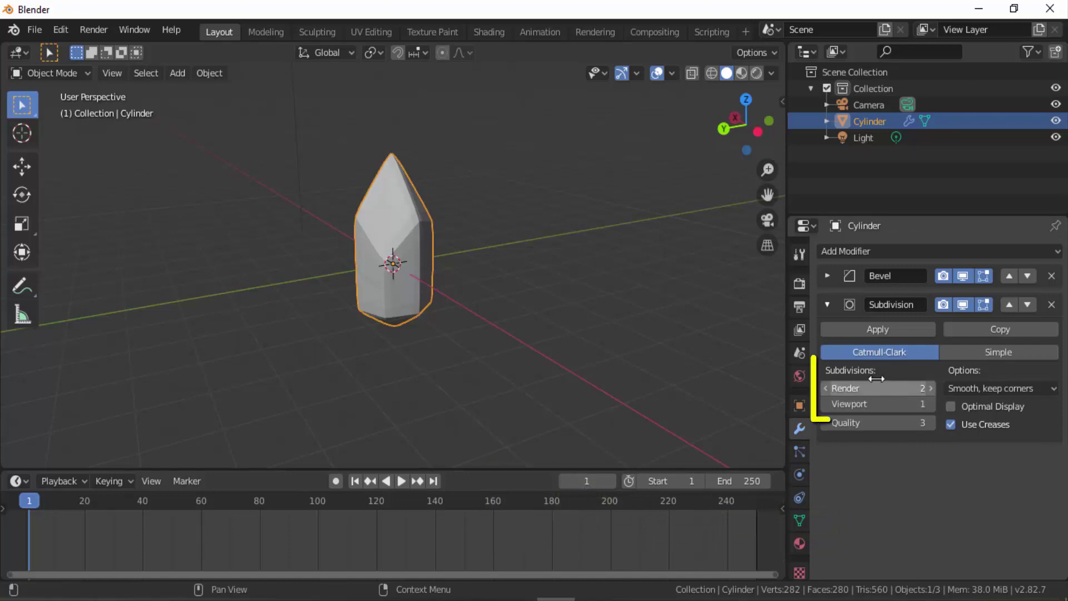
{"action": "left_click", "coordinate": [932, 389]}
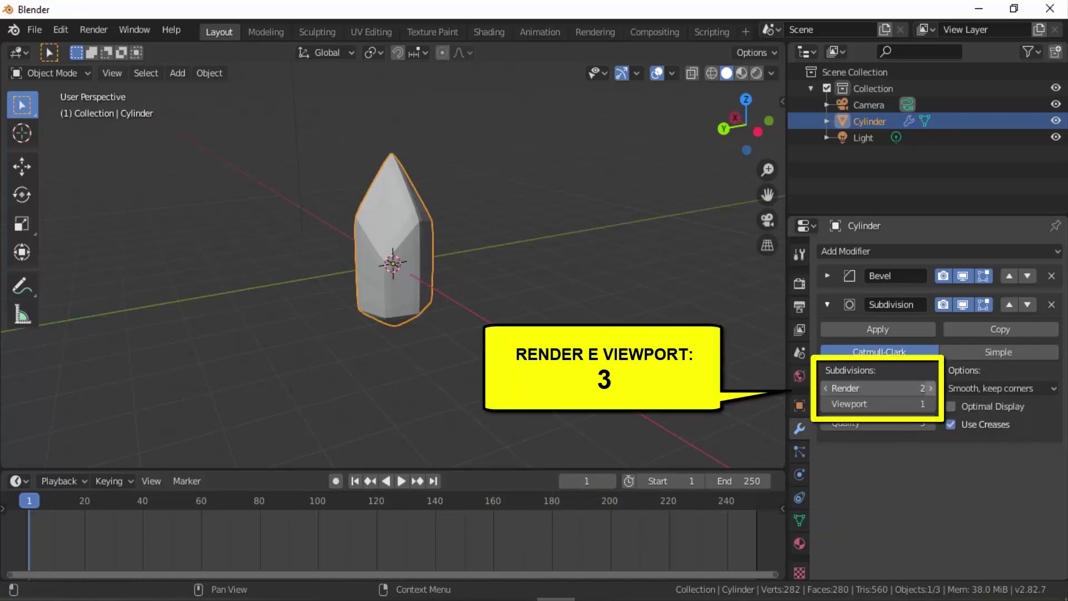
{"action": "left_click", "coordinate": [931, 405]}
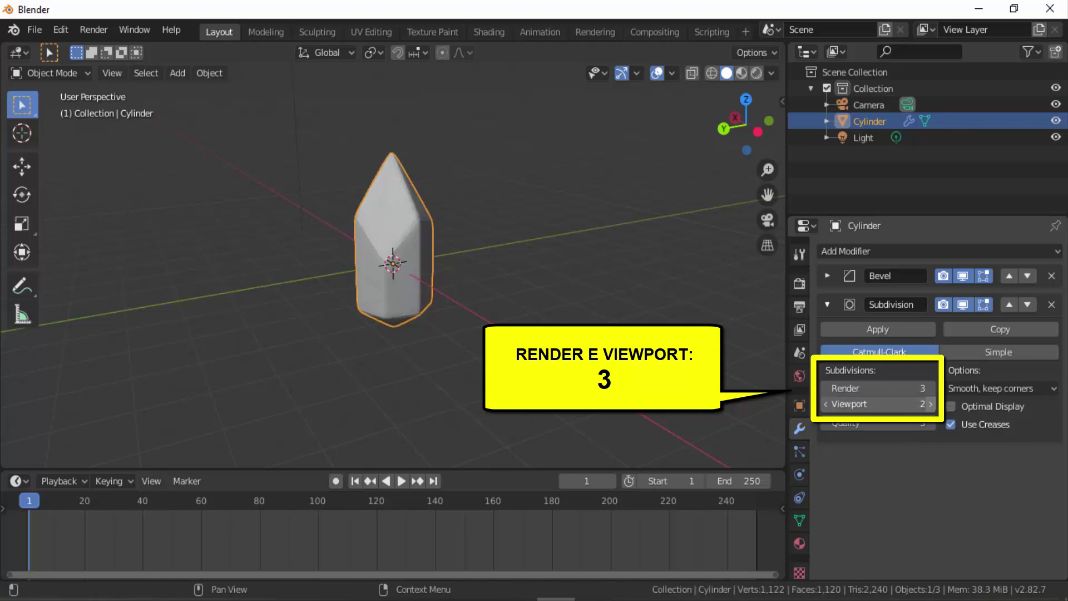
{"action": "left_click", "coordinate": [931, 405]}
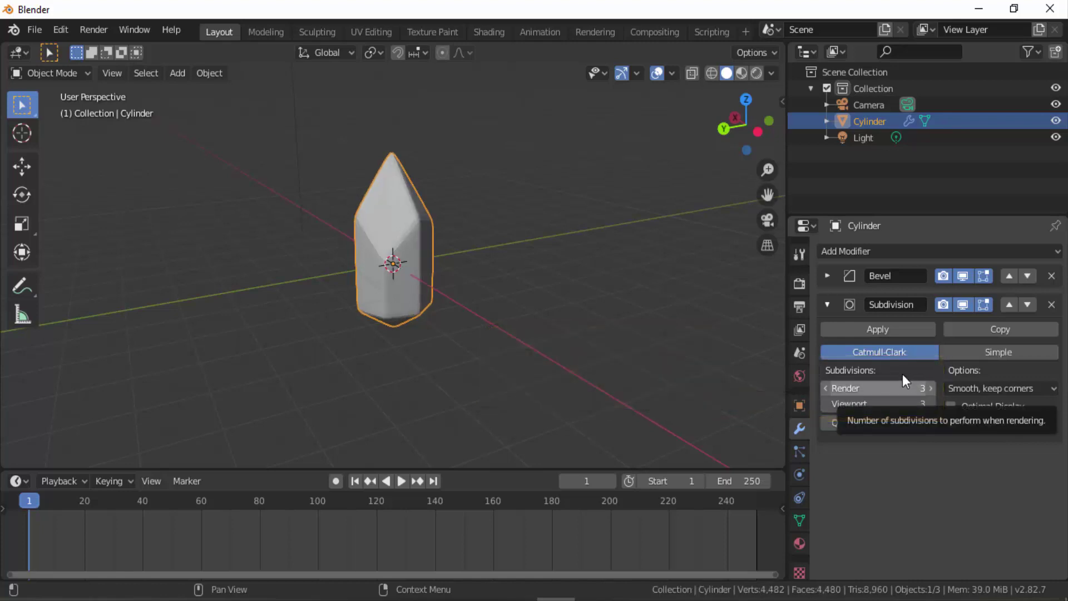
{"action": "left_click", "coordinate": [827, 304]}
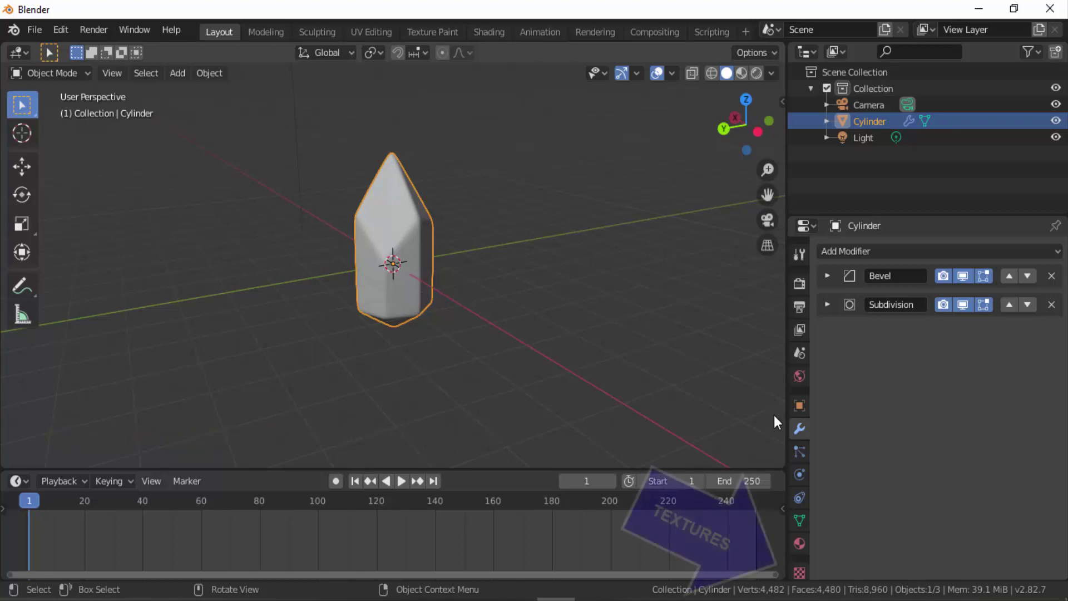
- Create a new texture named "Textura exemplo" and set its type to Distorted Noise
{"action": "left_click", "coordinate": [799, 571]}
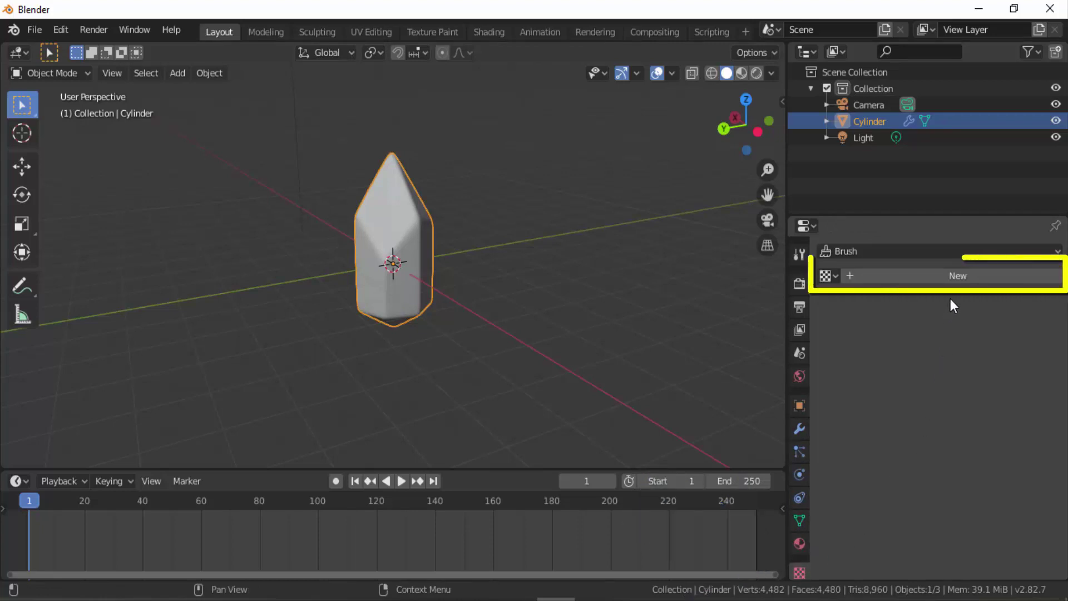
{"action": "left_click", "coordinate": [957, 276]}
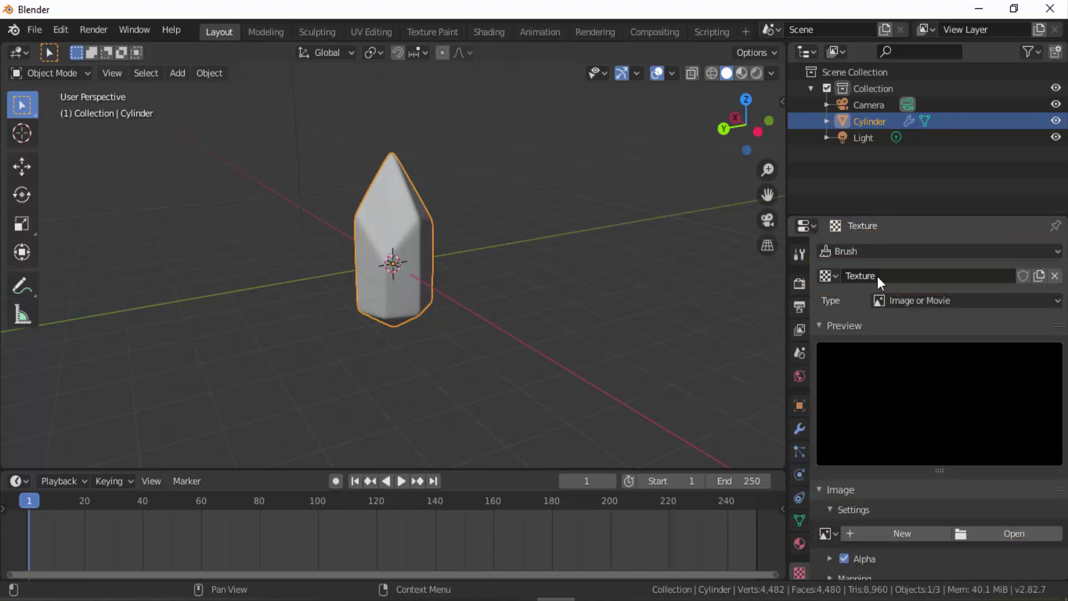
{"action": "left_click", "coordinate": [876, 276]}
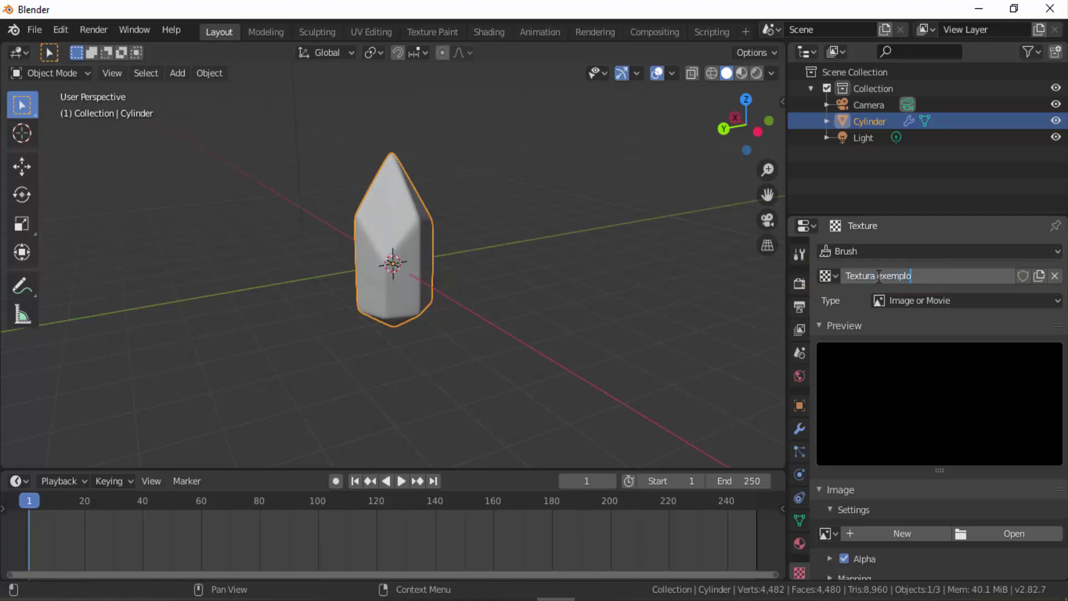
{"action": "key", "text": "Return"}
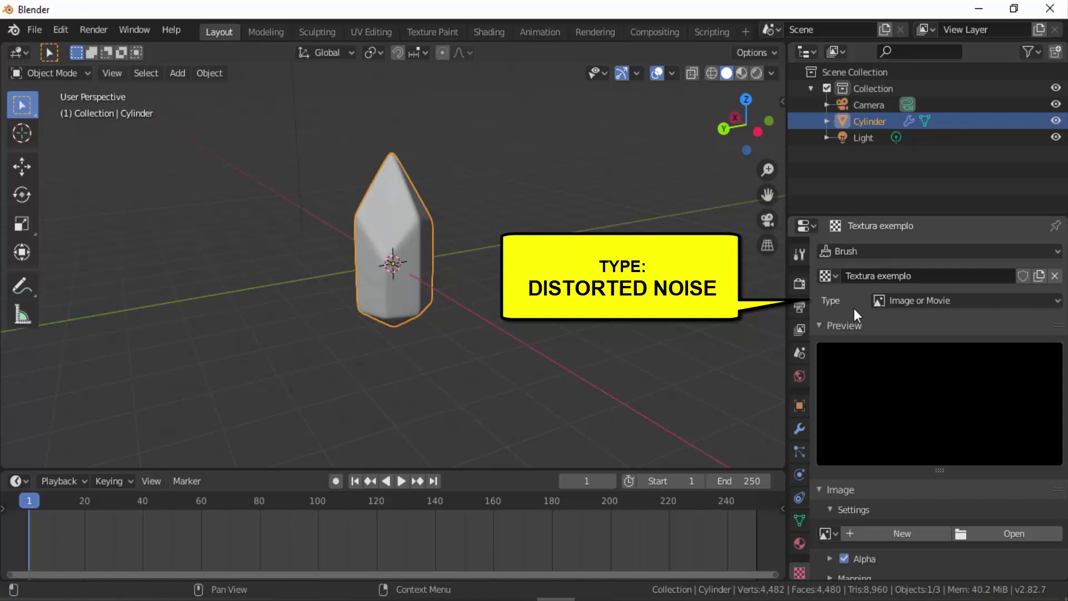
{"action": "left_click", "coordinate": [921, 300]}
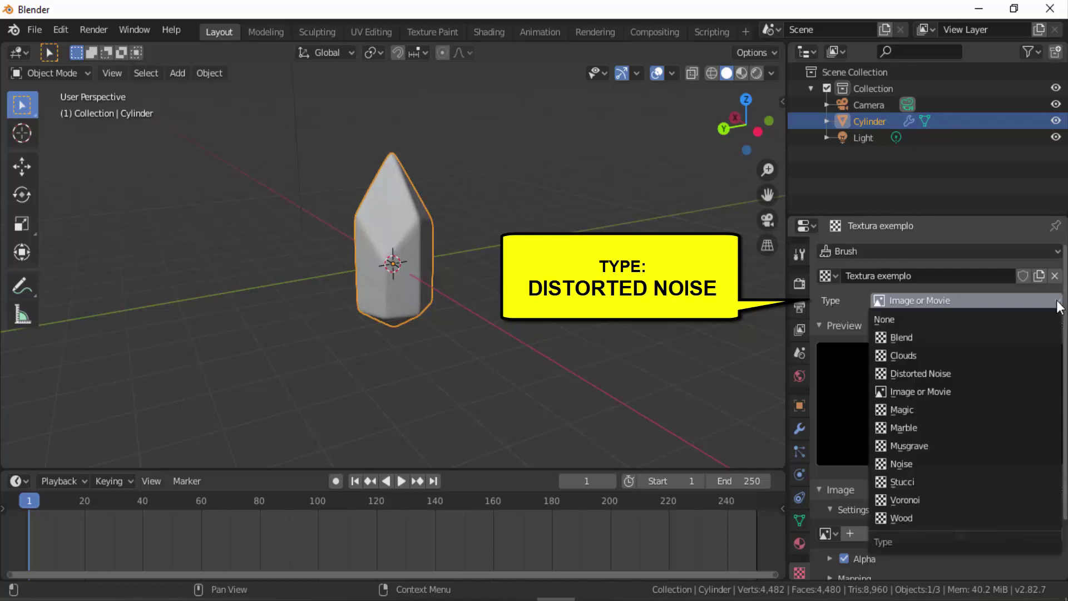
{"action": "left_click", "coordinate": [919, 377]}
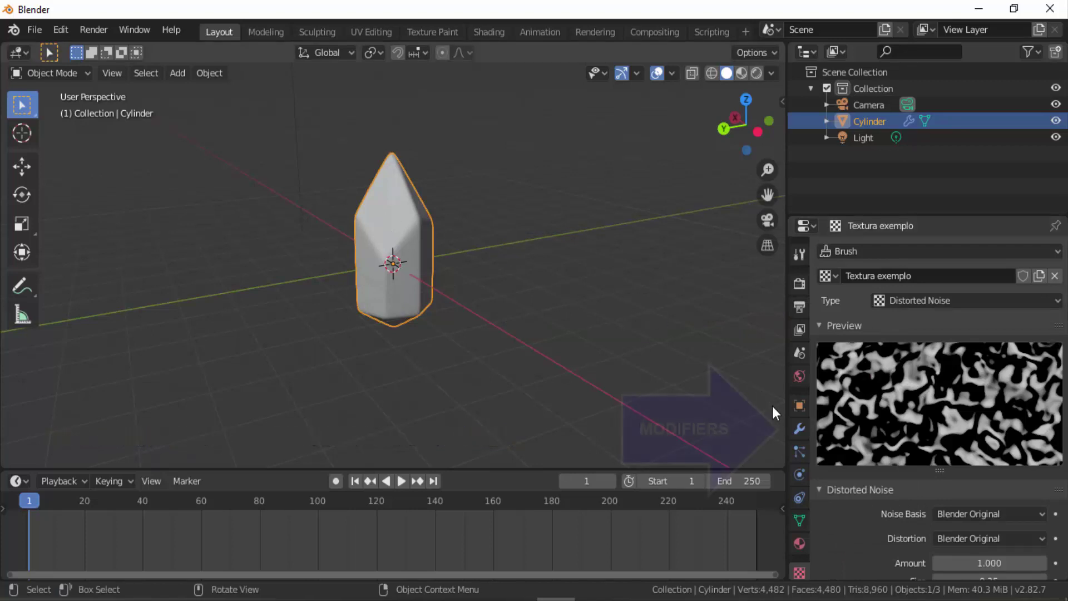
- Add a Displace modifier to the crystal and assign it the texture "Textura exemplo"
{"action": "left_click", "coordinate": [799, 428]}
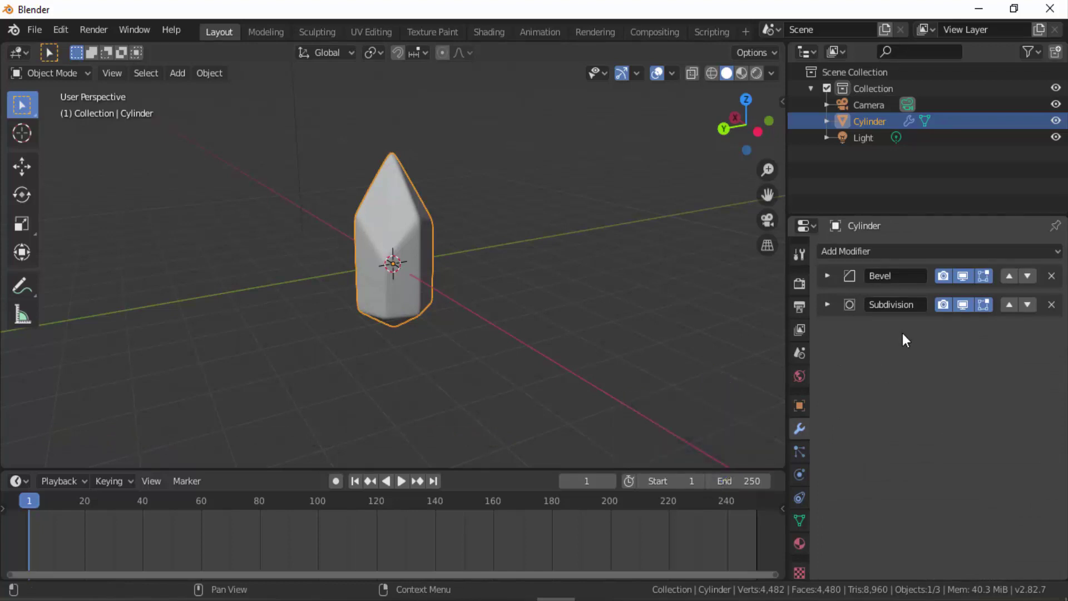
{"action": "left_click", "coordinate": [905, 250]}
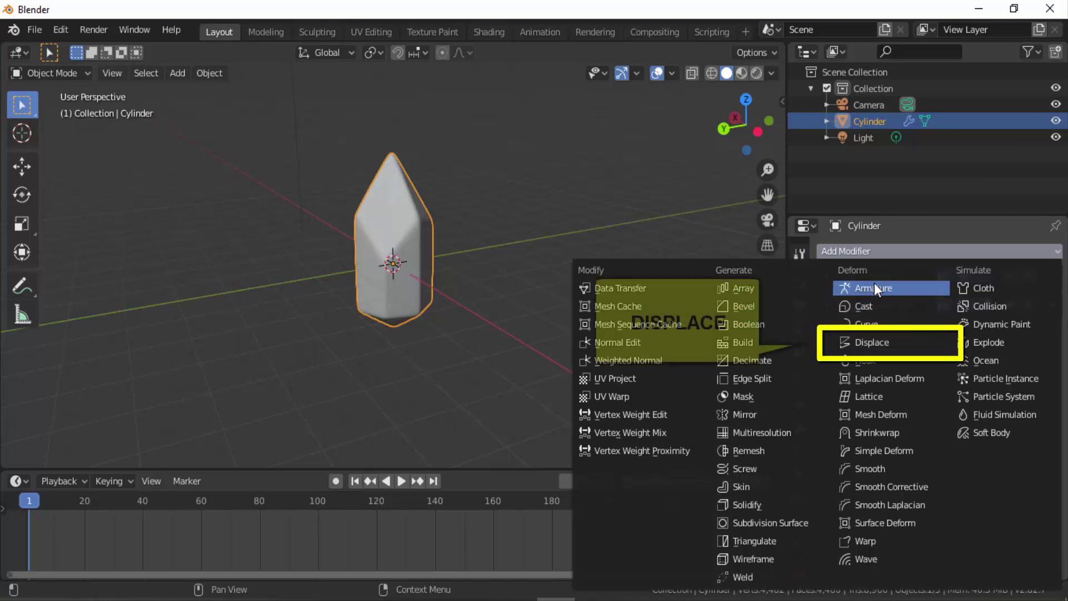
{"action": "left_click", "coordinate": [886, 342]}
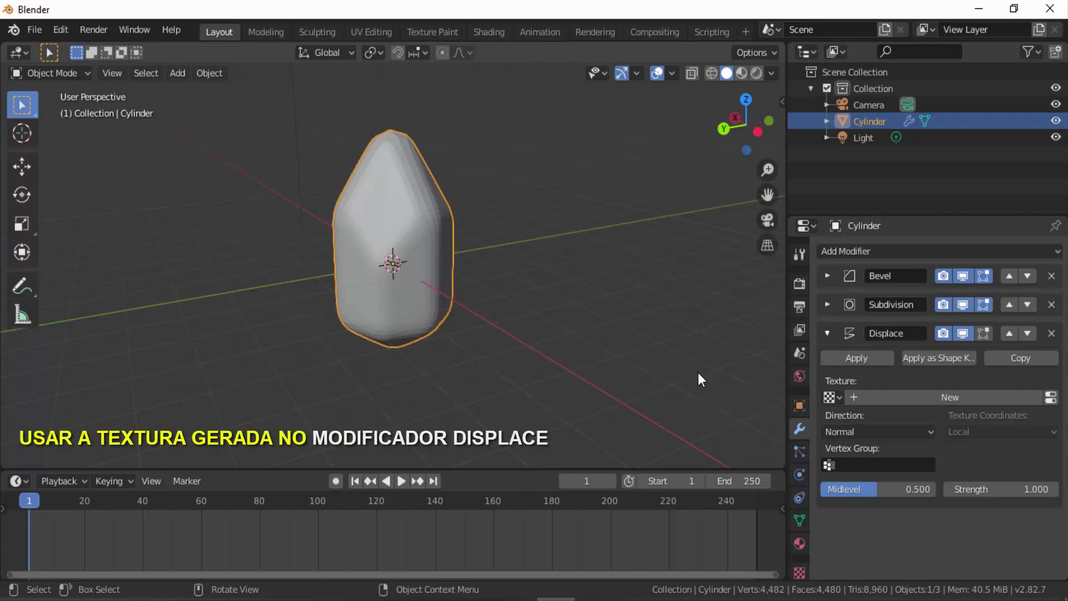
{"action": "left_click", "coordinate": [839, 397]}
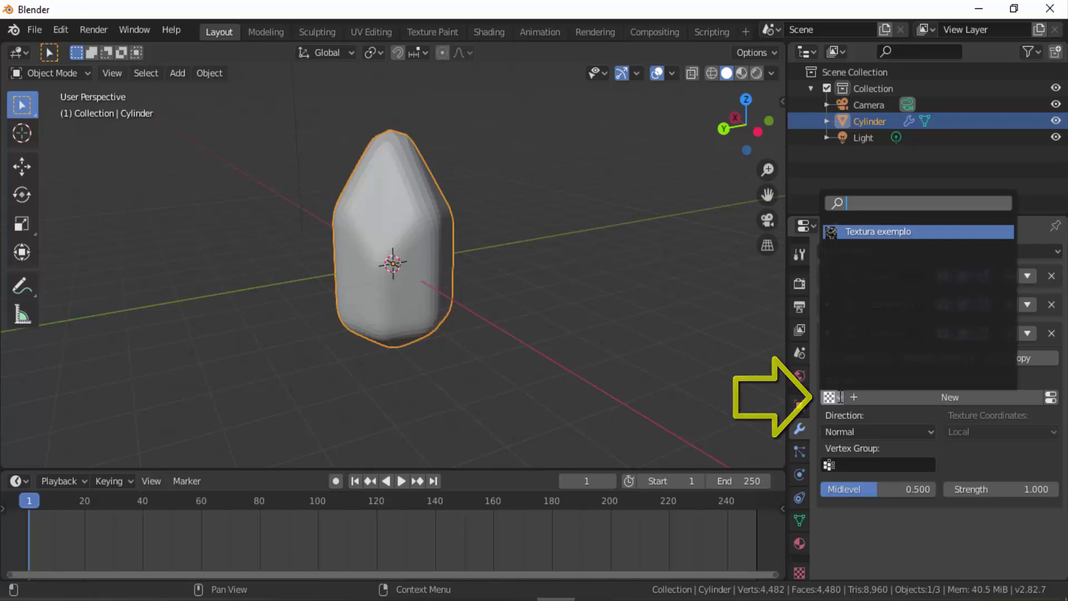
{"action": "left_click", "coordinate": [871, 231]}
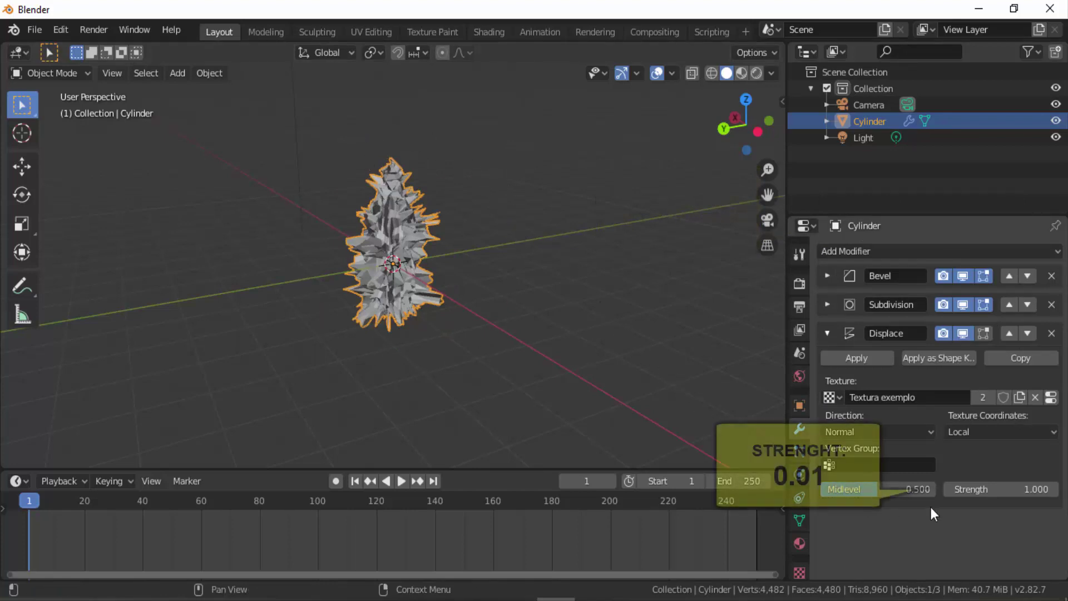
- Set the Displace modifier's strength to 0.01 and collapse its settings
{"action": "left_click", "coordinate": [962, 489]}
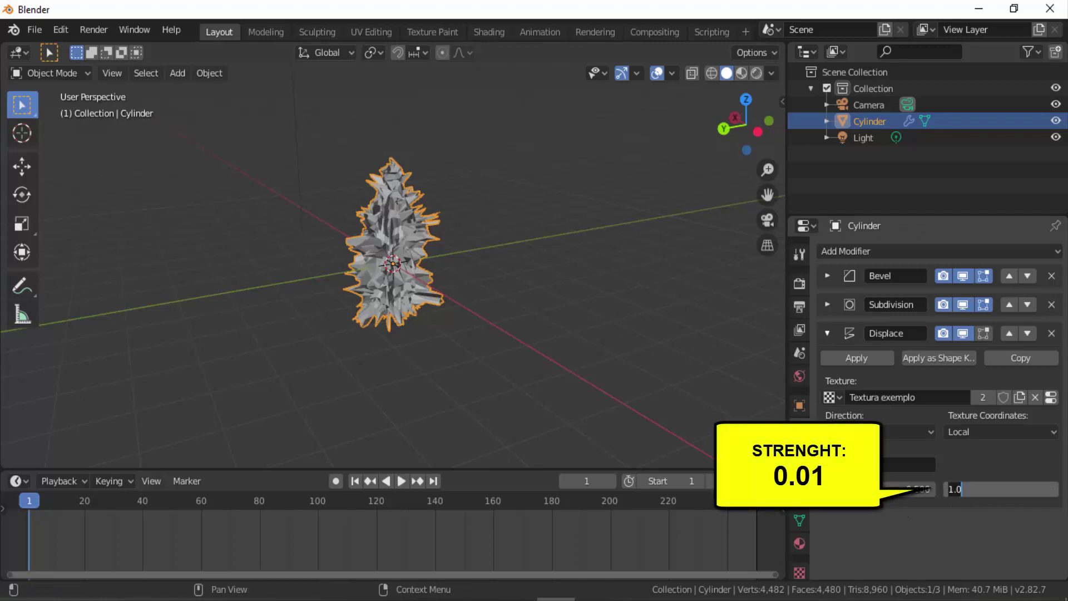
{"action": "type", "text": "0.01"}
{"action": "key", "text": "Return"}
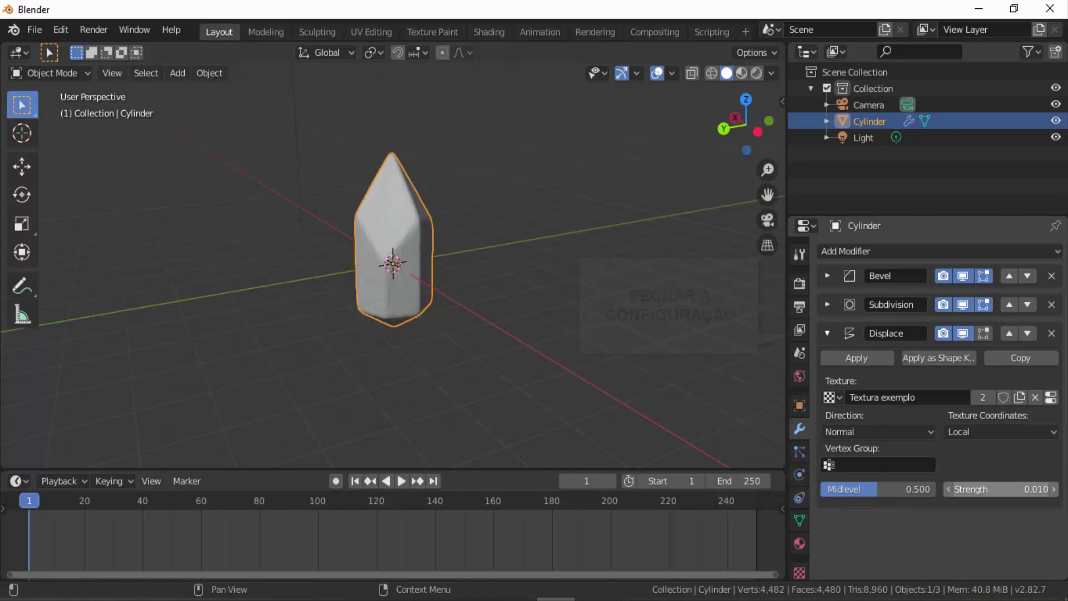
{"action": "left_click", "coordinate": [827, 333]}
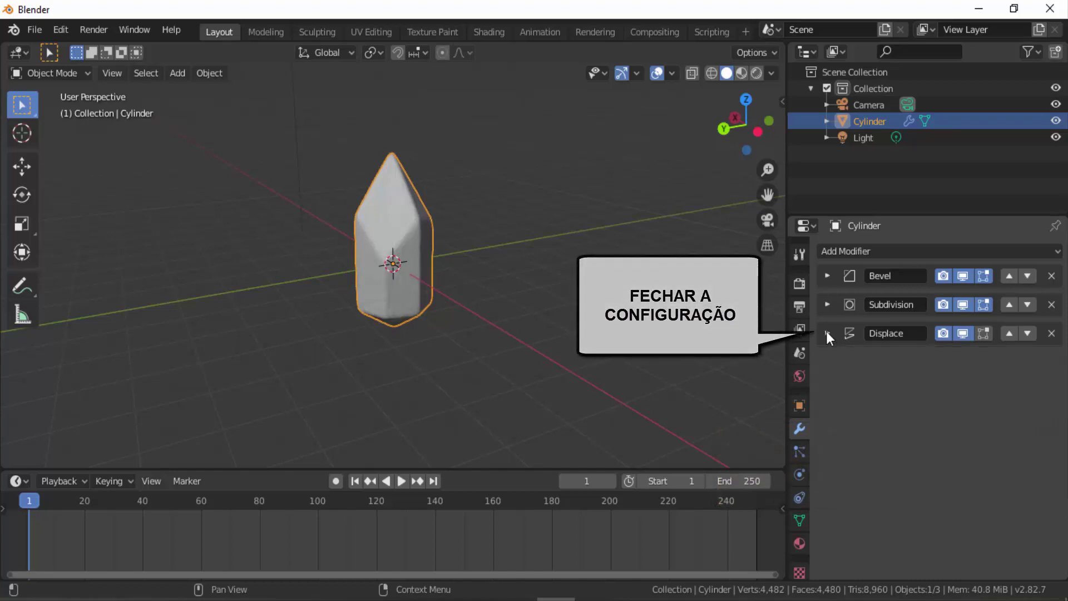
- Apply Shade Smooth to the crystal mesh
{"action": "scroll", "coordinate": [448, 221], "scroll_direction": "up", "scroll_amount": 6}
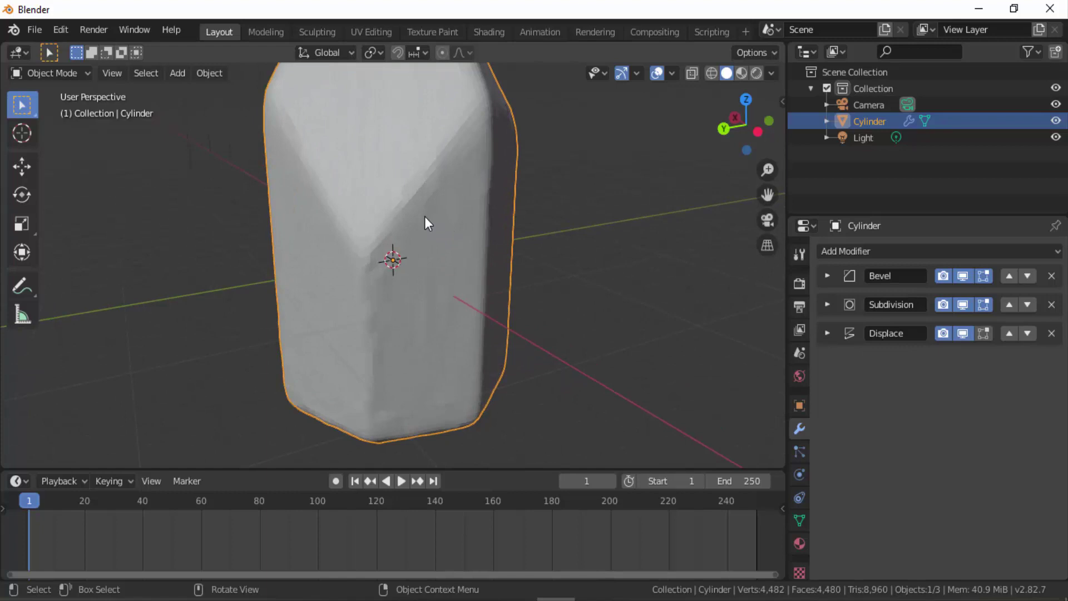
{"action": "right_click", "coordinate": [629, 172]}
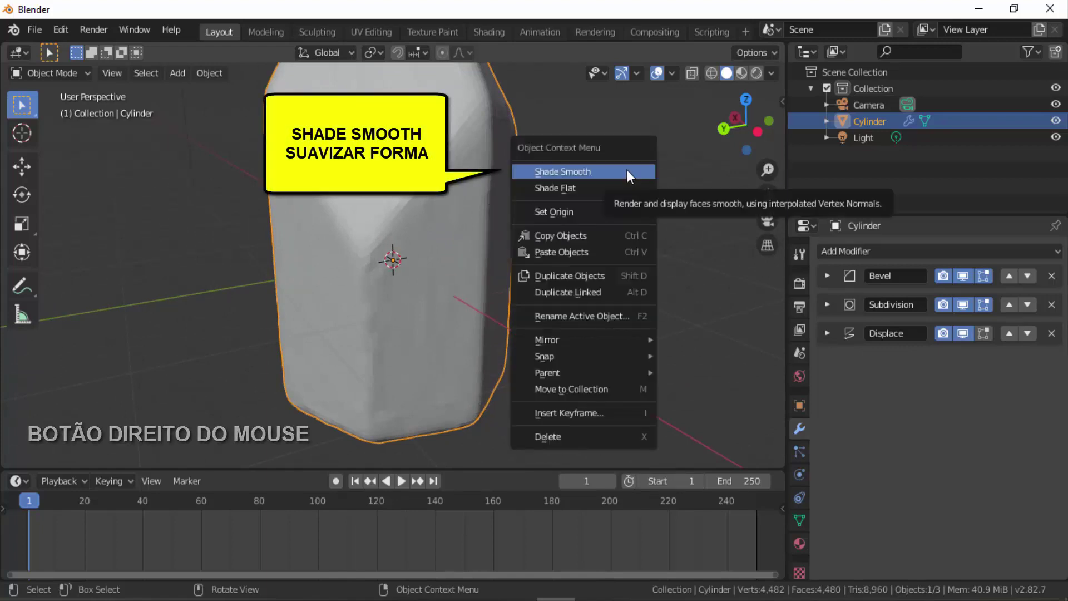
{"action": "left_click", "coordinate": [627, 171]}
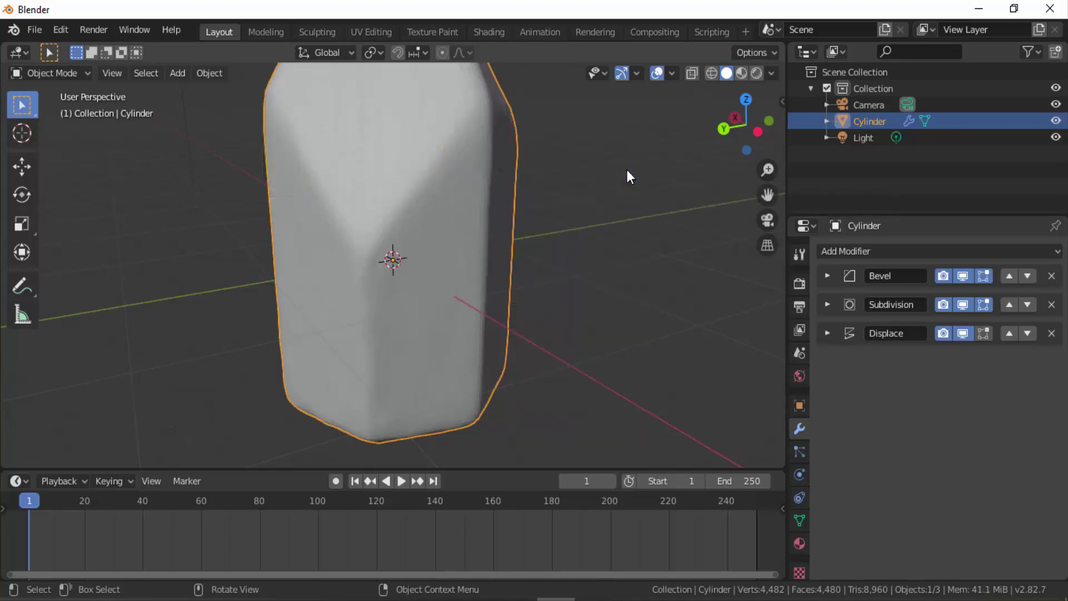
{"action": "scroll", "coordinate": [626, 167], "scroll_direction": "down", "scroll_amount": 3}
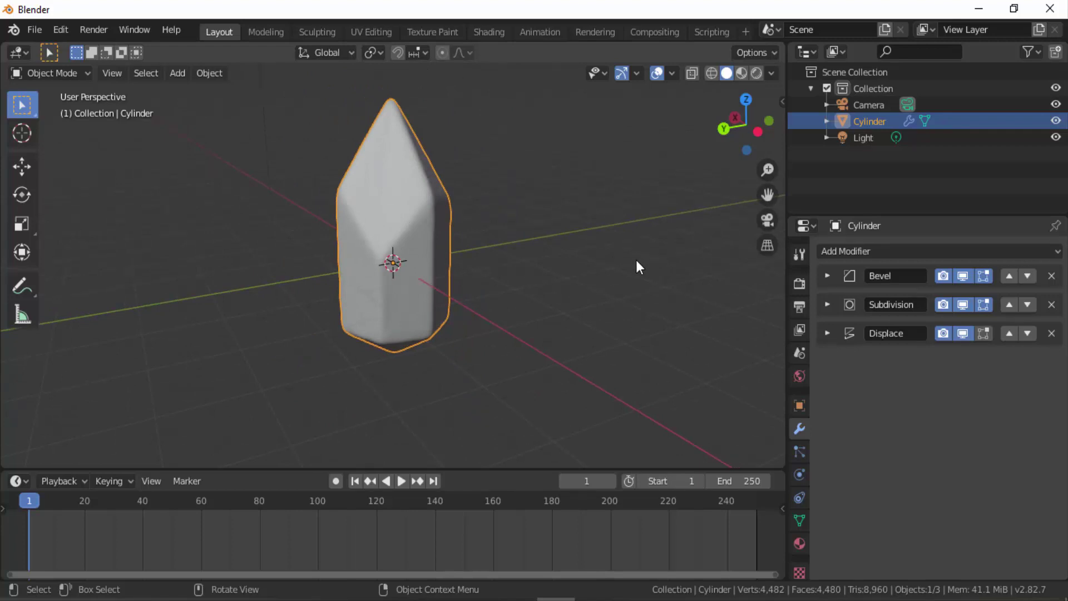
- Switch the viewport to Rendered shading and create a new material for the crystal
{"action": "left_click", "coordinate": [756, 73]}
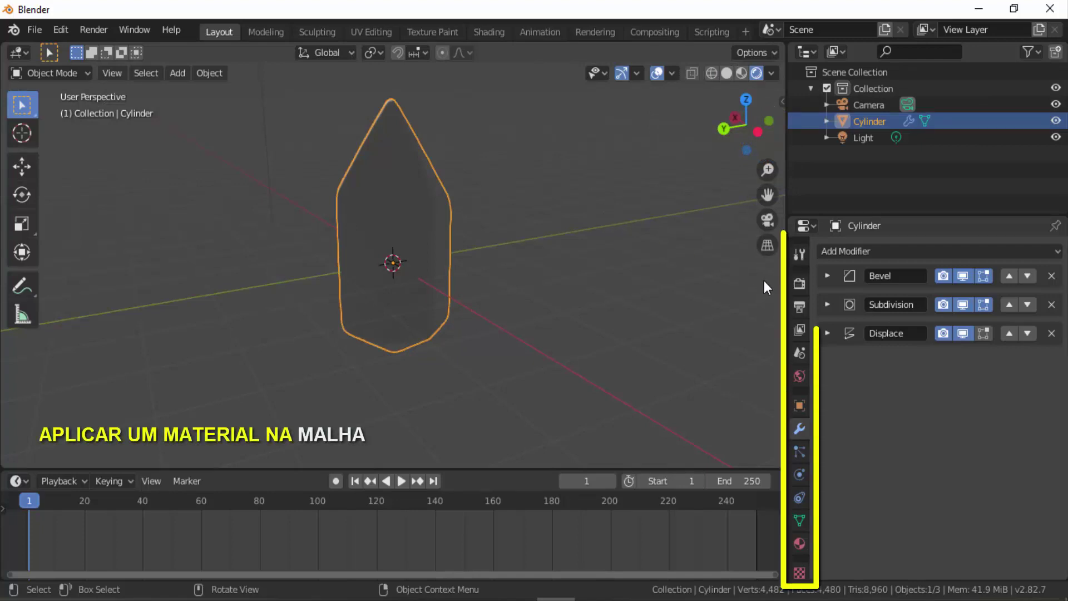
{"action": "left_click", "coordinate": [798, 543]}
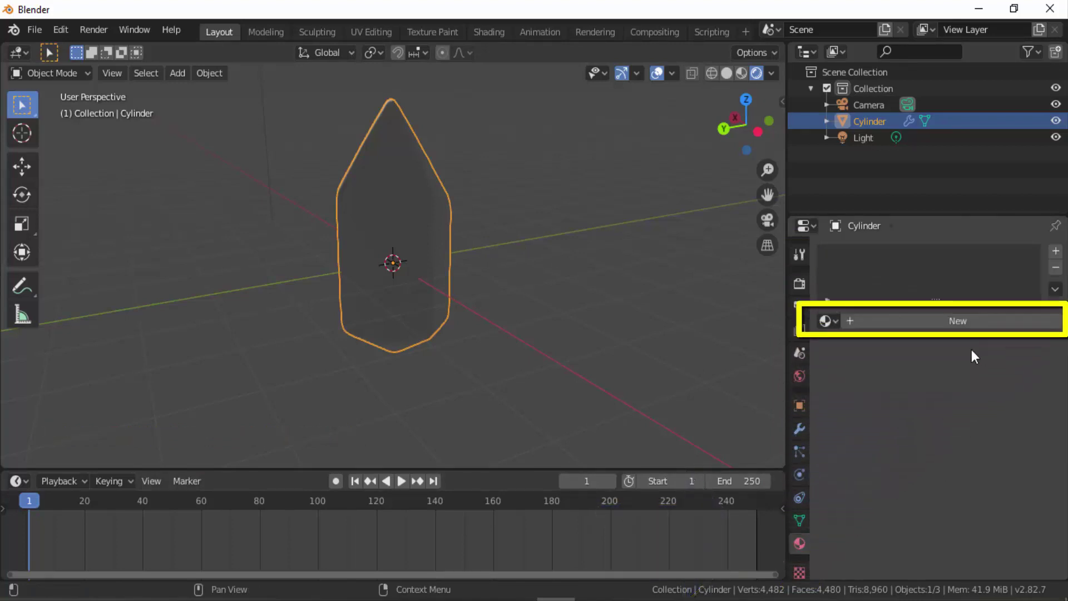
{"action": "left_click", "coordinate": [956, 321]}
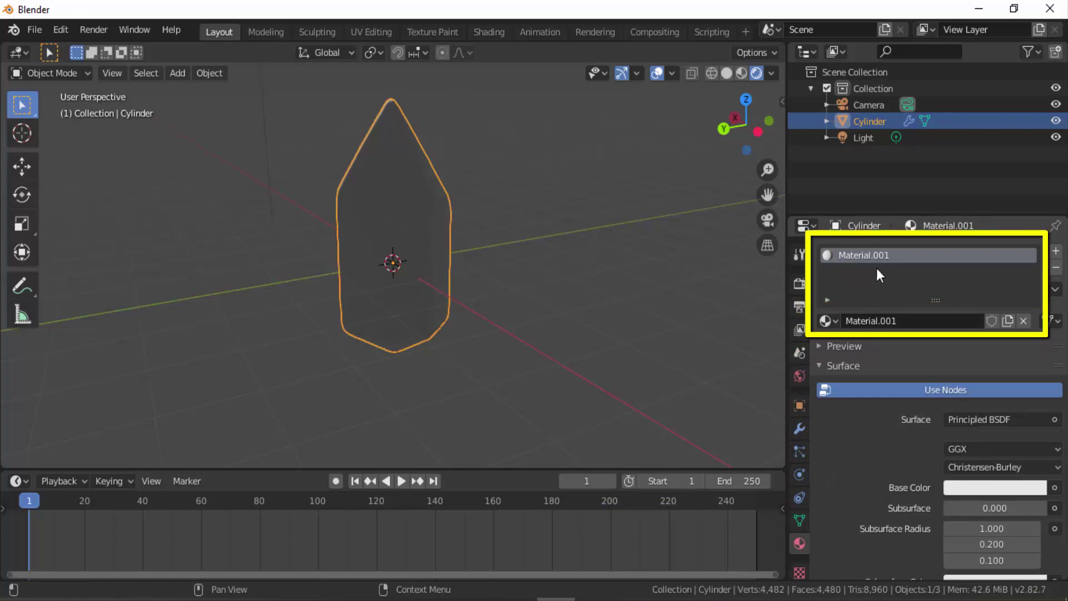
- Rename the crystal's new material as "material externo" and bring its surface settings into view
{"action": "double_click", "coordinate": [844, 259]}
{"action": "type", "text": "m"}
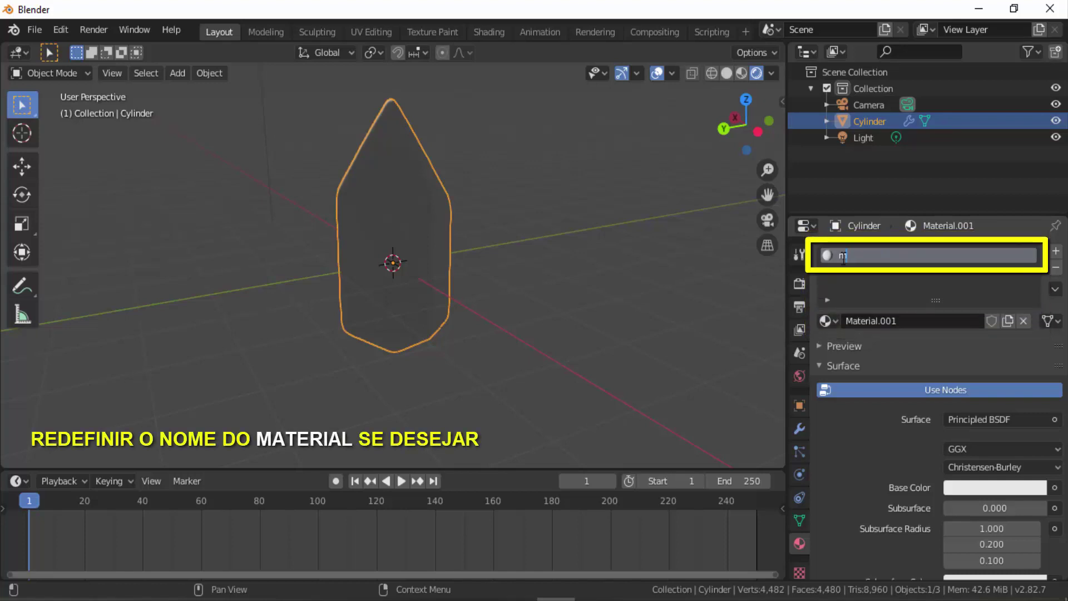
{"action": "type", "text": "aterial e"}
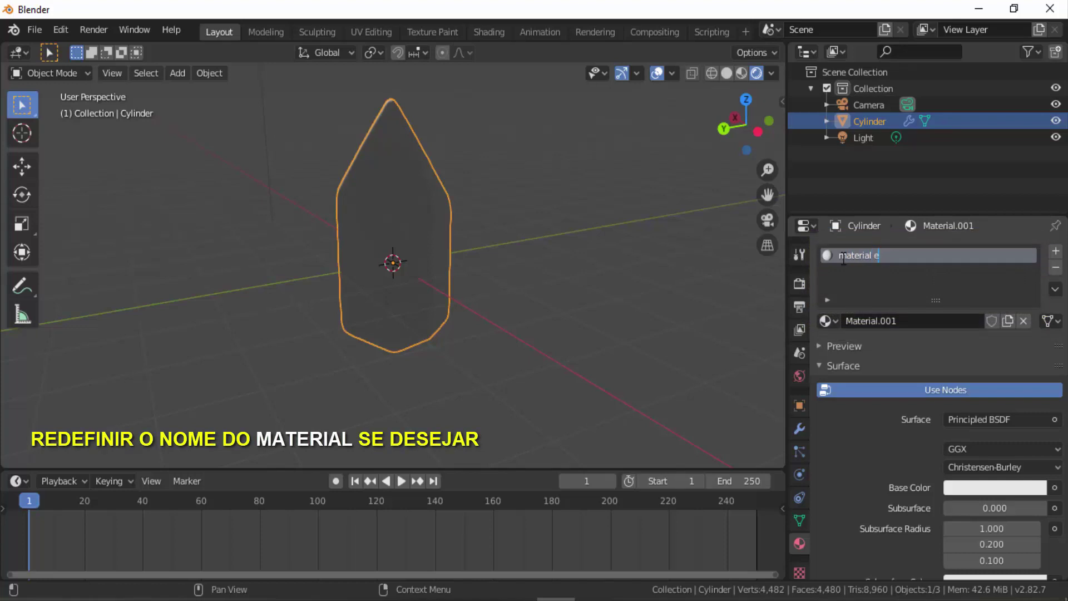
{"action": "type", "text": "xterno"}
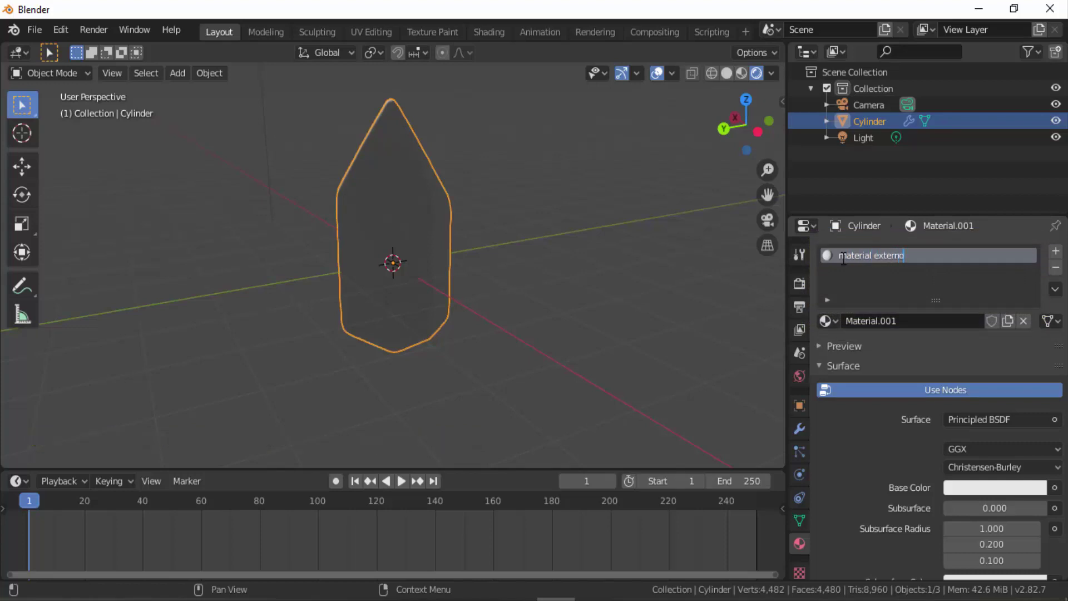
{"action": "key", "text": "Return"}
{"action": "scroll", "coordinate": [879, 391], "scroll_direction": "down", "scroll_amount": 10}
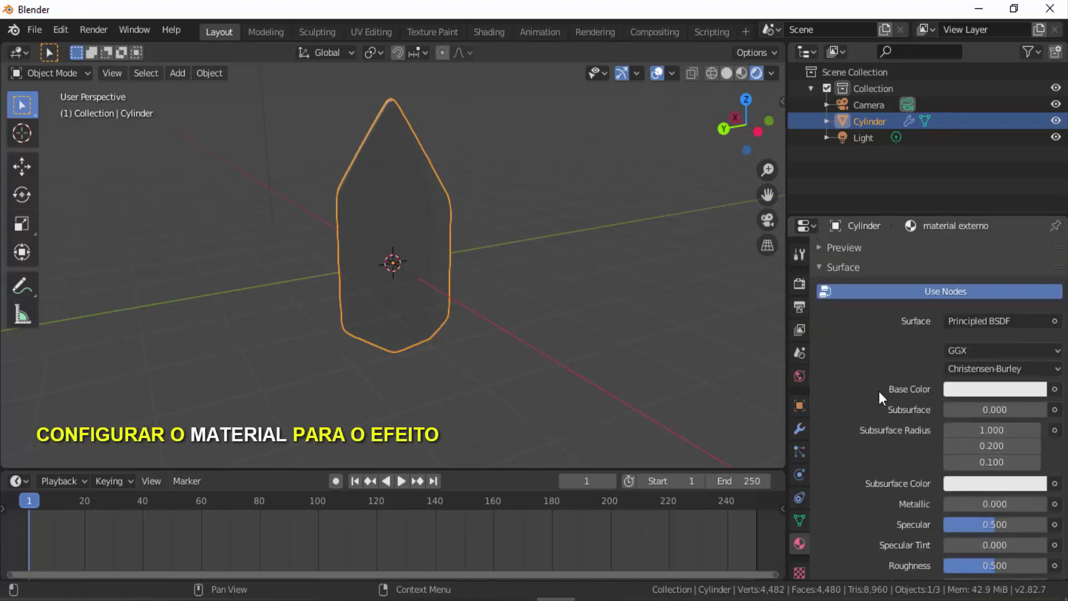
{"action": "scroll", "coordinate": [879, 391], "scroll_direction": "up", "scroll_amount": 3}
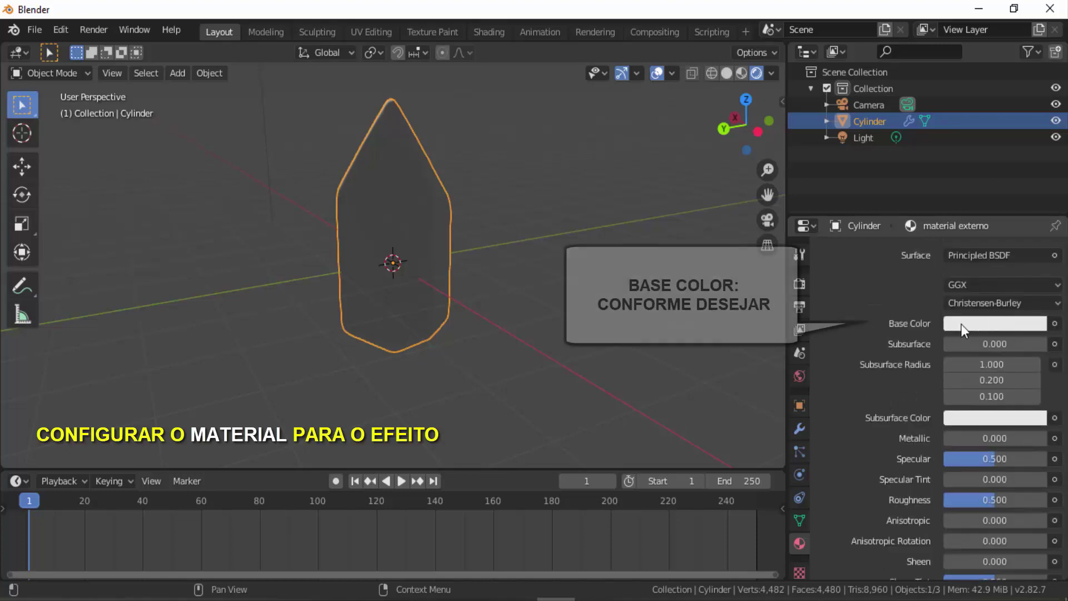
- Set the crystal material's base color to a saturated red and its roughness to 0.17
{"action": "left_click", "coordinate": [992, 322]}
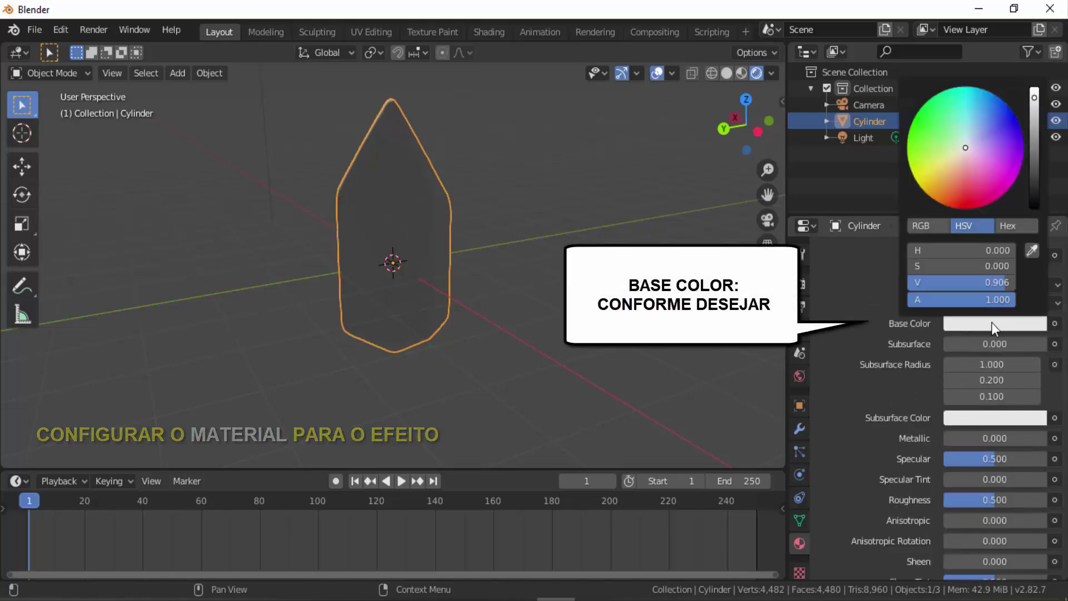
{"action": "left_click", "coordinate": [973, 206]}
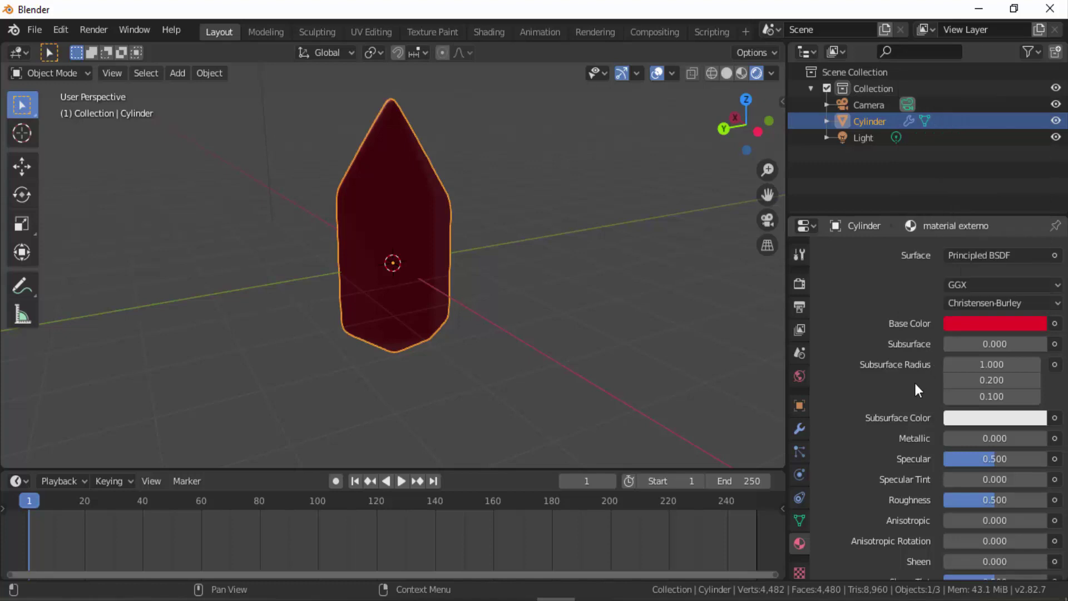
{"action": "scroll", "coordinate": [915, 382], "scroll_direction": "down", "scroll_amount": 7}
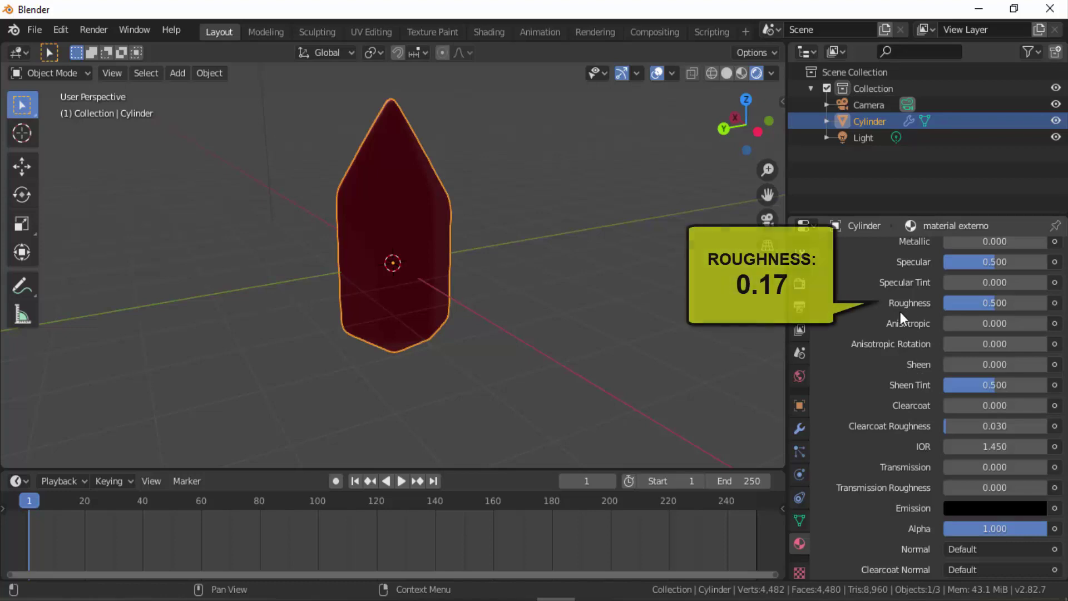
{"action": "left_click", "coordinate": [983, 305]}
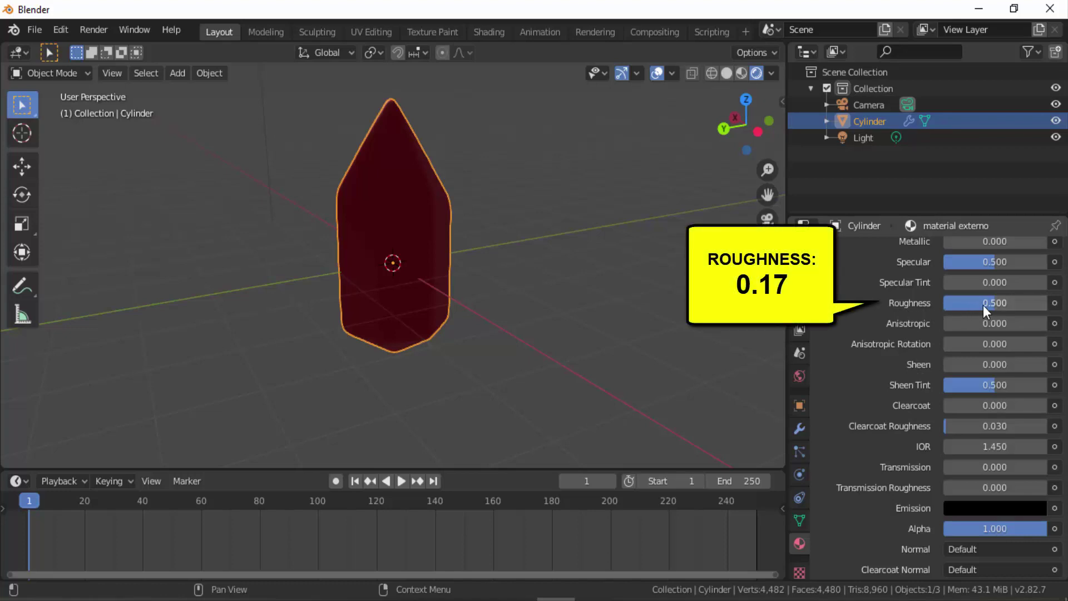
{"action": "type", "text": "0.17"}
{"action": "key", "text": "Return"}
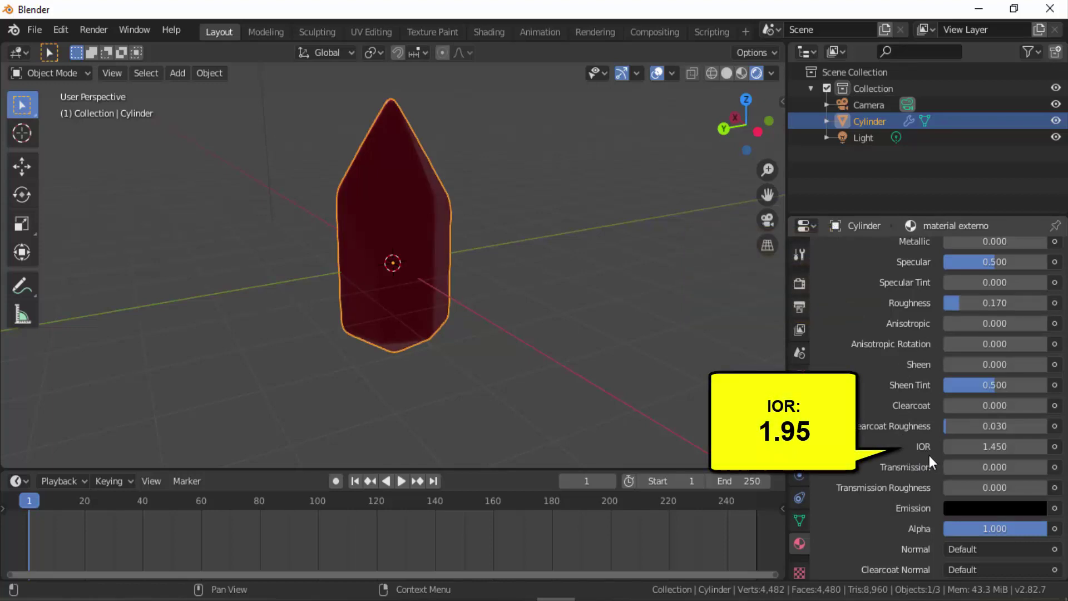
- Set the material's IOR to 1.95 and its transmission to 1
{"action": "left_click", "coordinate": [952, 446]}
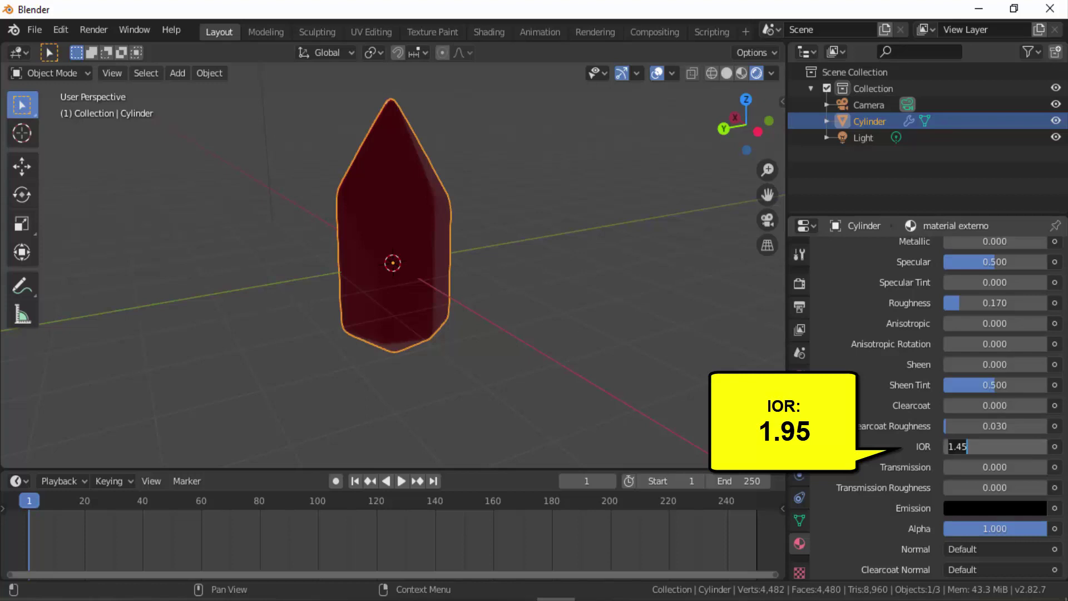
{"action": "key", "text": "ctrl+a"}
{"action": "type", "text": "1.95"}
{"action": "key", "text": "Return"}
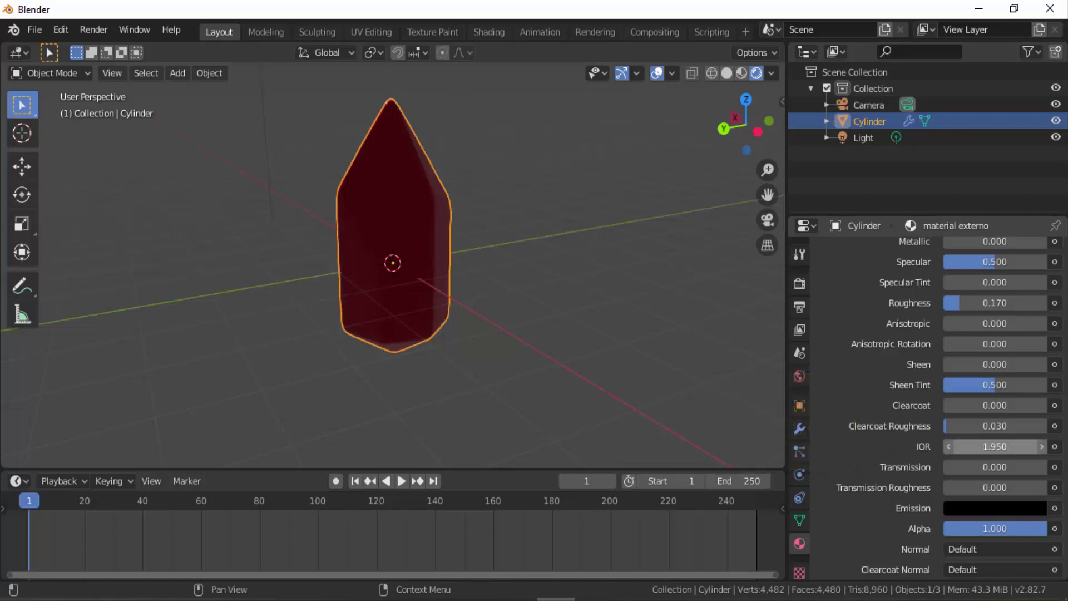
{"action": "left_click", "coordinate": [979, 467]}
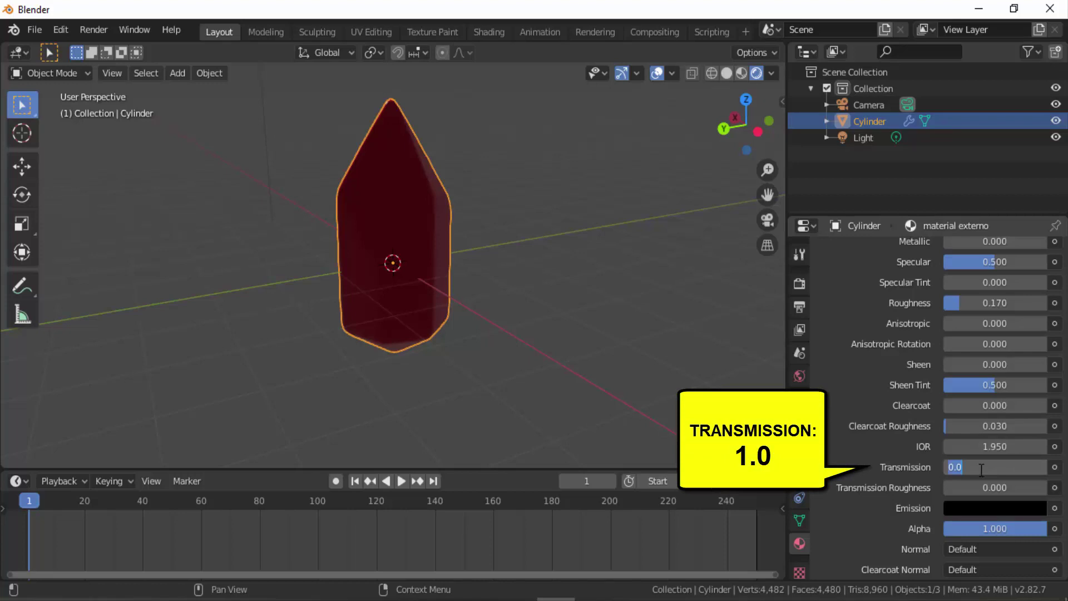
{"action": "type", "text": "1"}
{"action": "key", "text": "Return"}
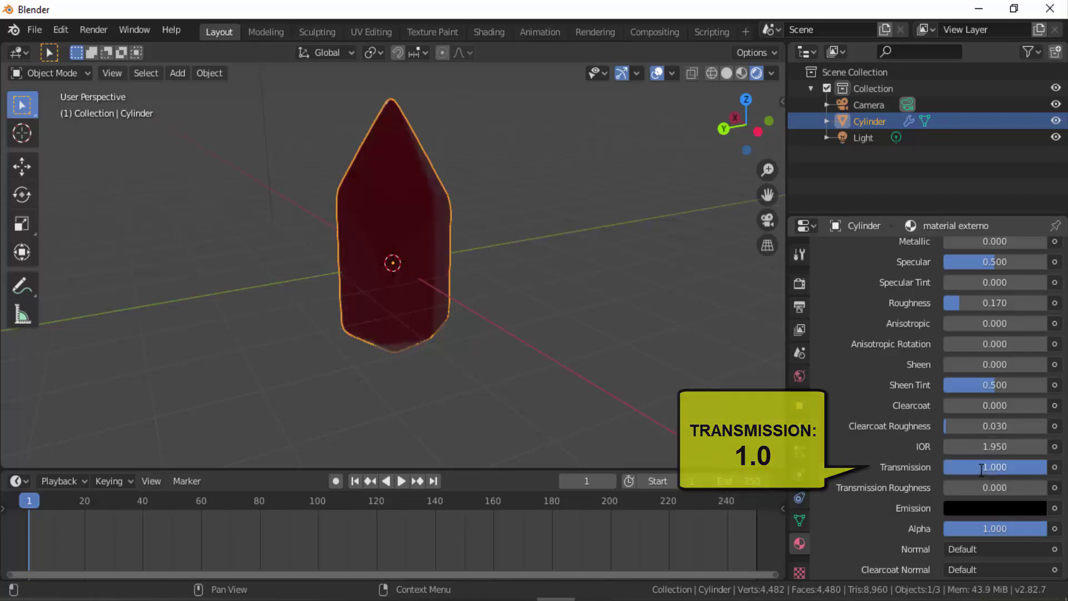
- Enable Screen Space Refraction in the crystal material's settings
{"action": "scroll", "coordinate": [980, 470], "scroll_direction": "down", "scroll_amount": 4}
{"action": "scroll", "coordinate": [980, 470], "scroll_direction": "down", "scroll_amount": 7}
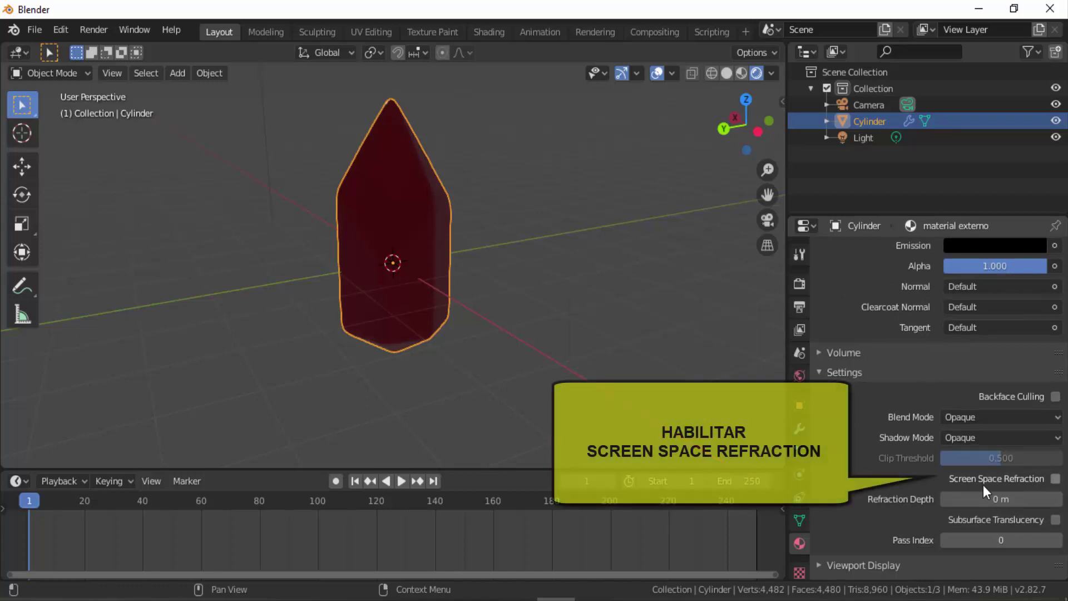
{"action": "left_click", "coordinate": [1056, 479]}
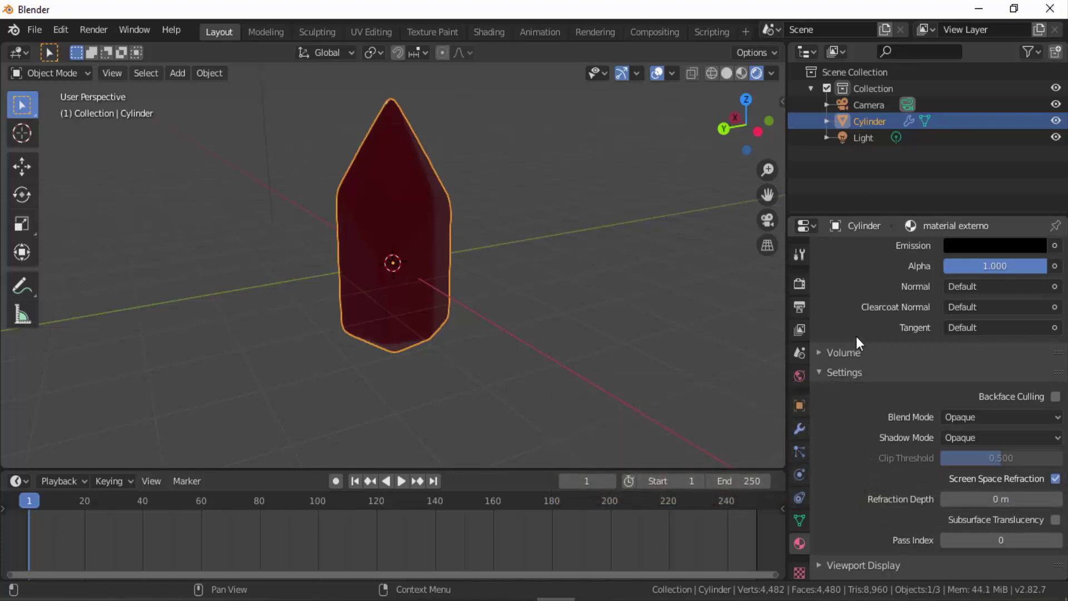
- Enable Screen Space Reflections with Refraction in the scene's Eevee render settings
{"action": "left_click", "coordinate": [800, 284]}
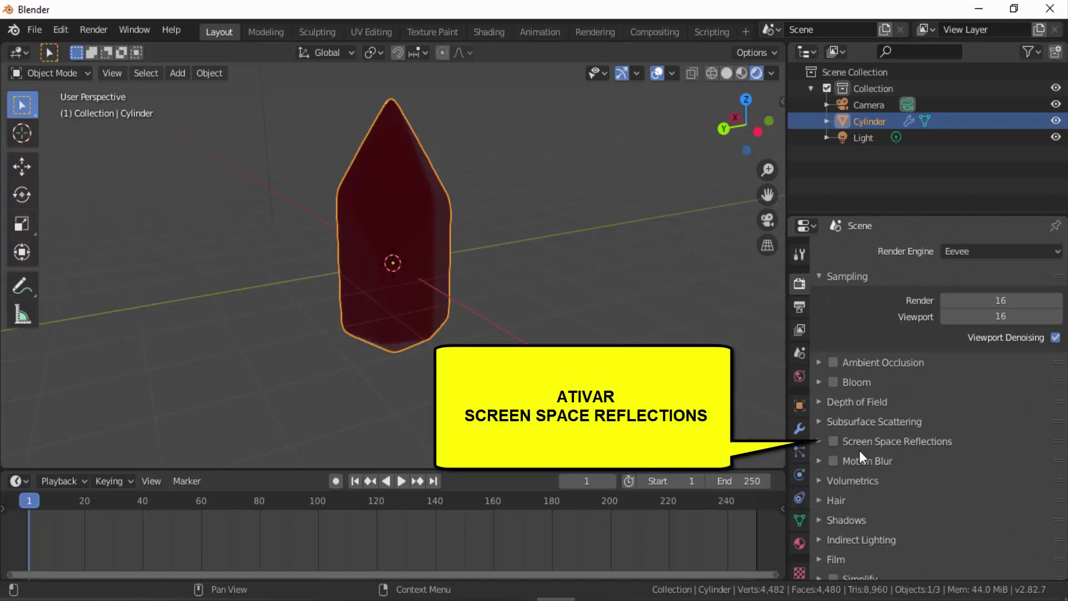
{"action": "left_click", "coordinate": [833, 441]}
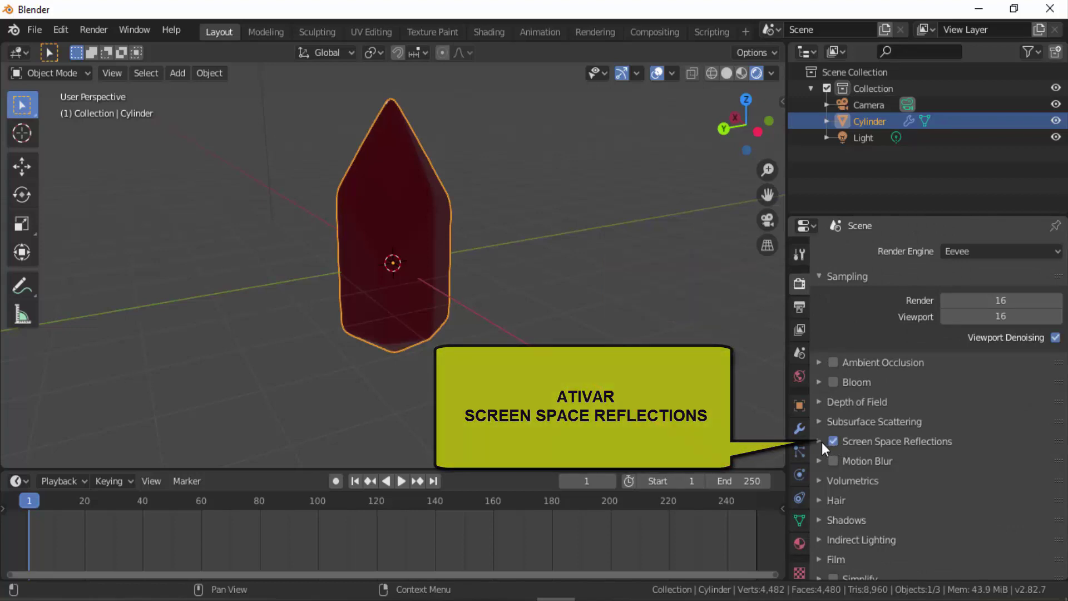
{"action": "left_click", "coordinate": [820, 441]}
{"action": "left_click", "coordinate": [1040, 466]}
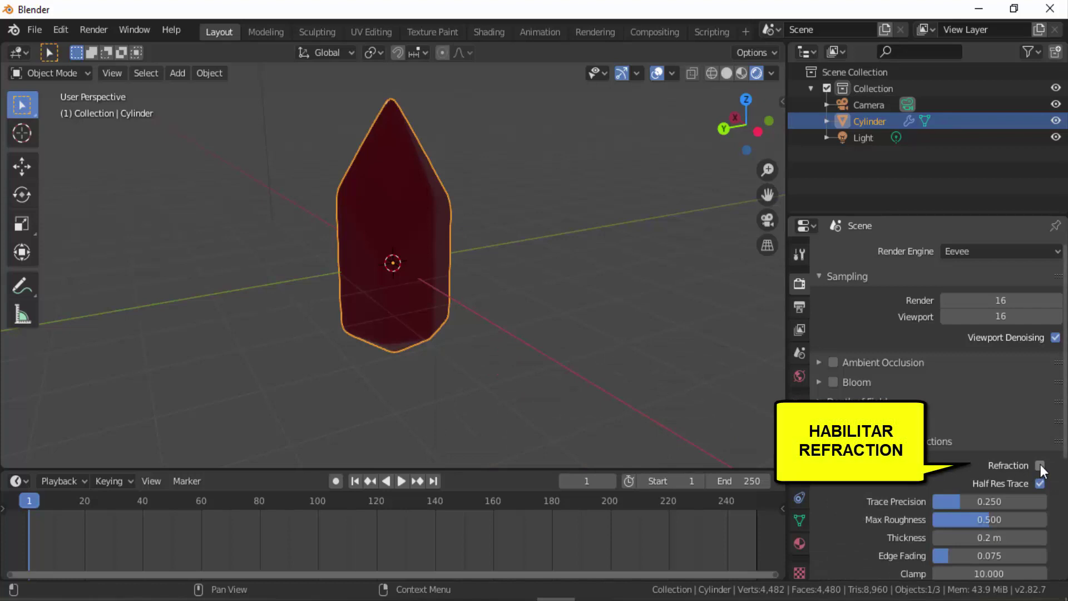
{"action": "left_click", "coordinate": [819, 441]}
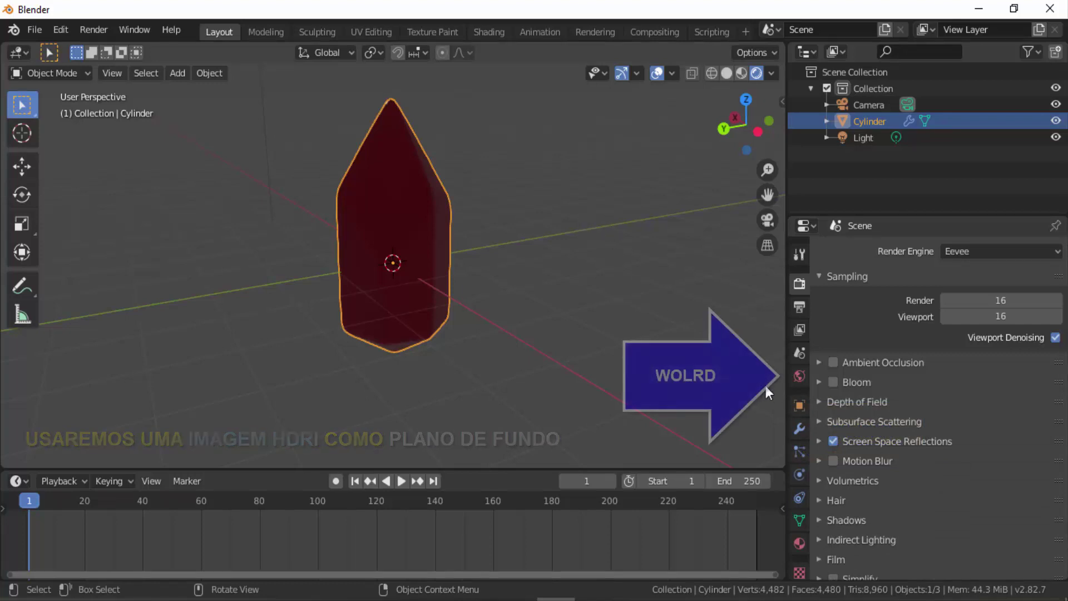
- Try out different plain colors for the world background
{"action": "left_click", "coordinate": [800, 375]}
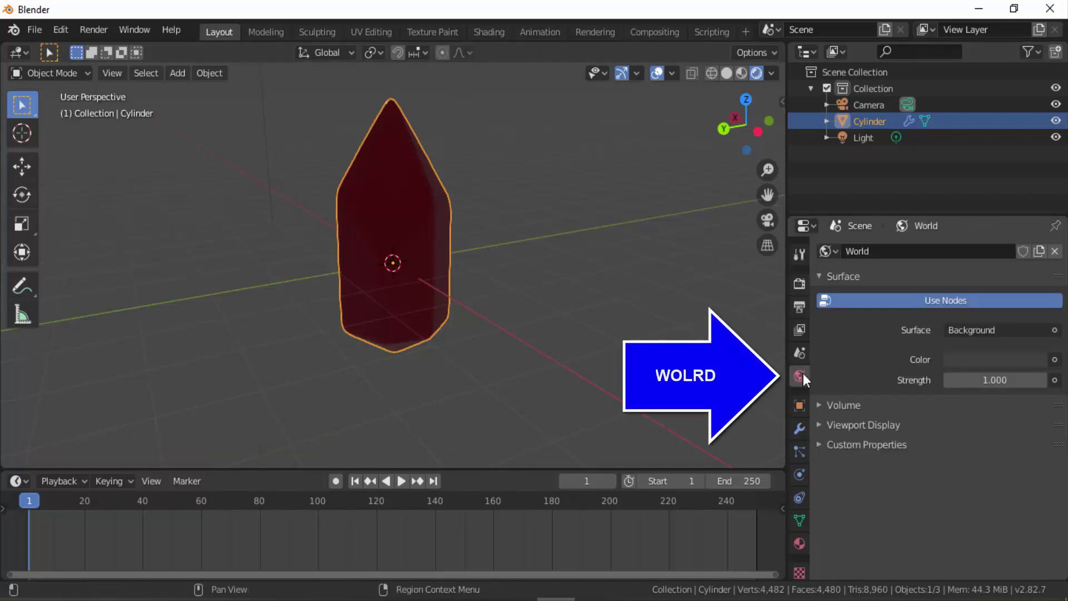
{"action": "left_click", "coordinate": [991, 359]}
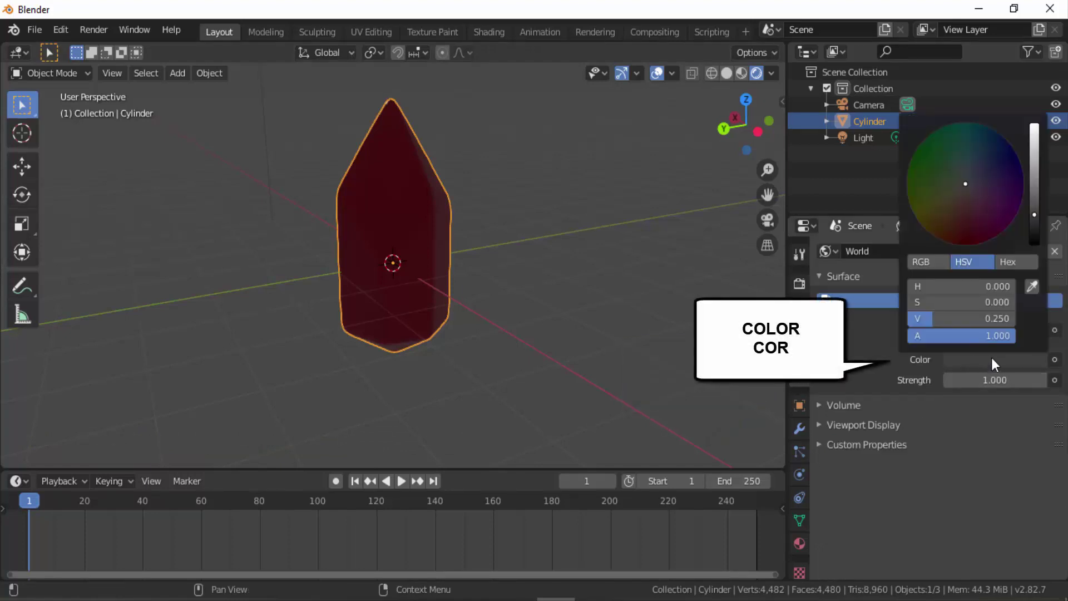
{"action": "left_click", "coordinate": [966, 237]}
{"action": "left_click_drag", "start_coordinate": [919, 185], "coordinate": [986, 149]}
{"action": "left_click", "coordinate": [967, 182]}
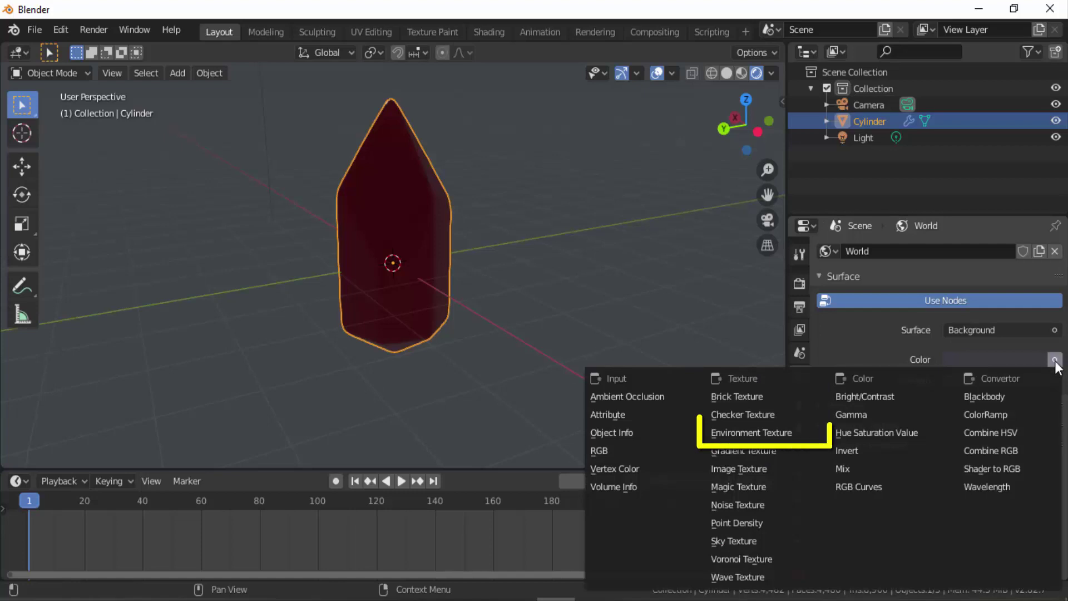
- Use an Environment Texture as the world color and load HDRI (8).hdr from the IMAGENS - HDRIS folder
{"action": "left_click", "coordinate": [748, 434]}
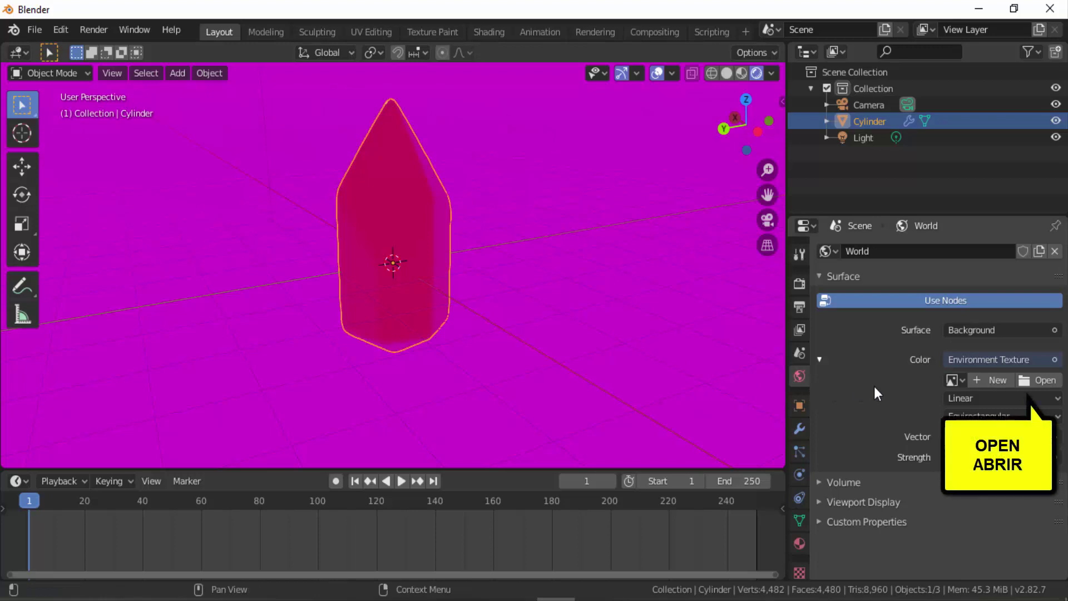
{"action": "left_click", "coordinate": [1022, 382]}
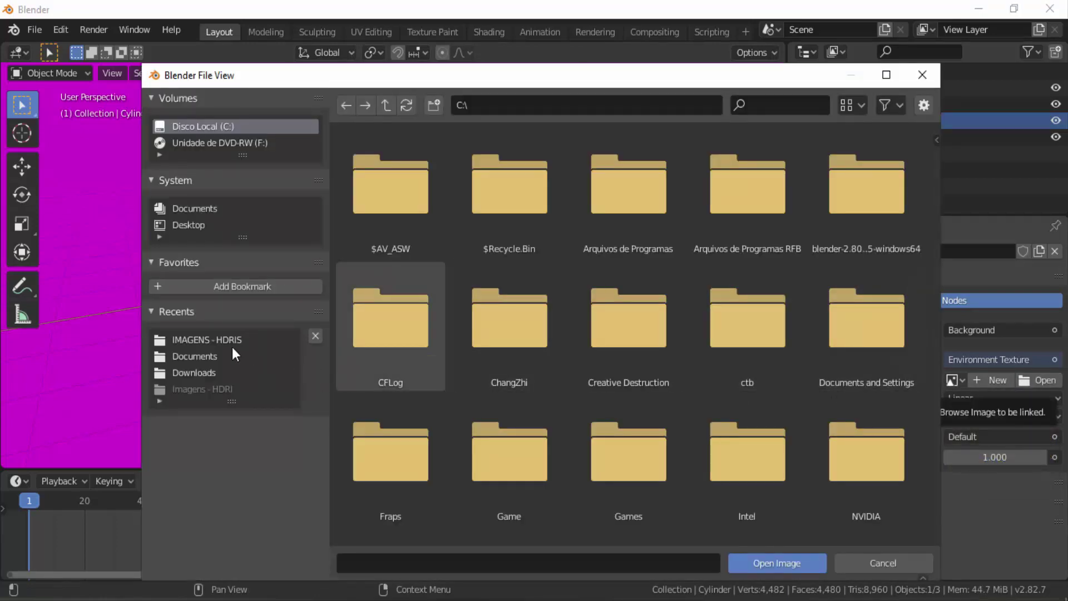
{"action": "left_click", "coordinate": [208, 335]}
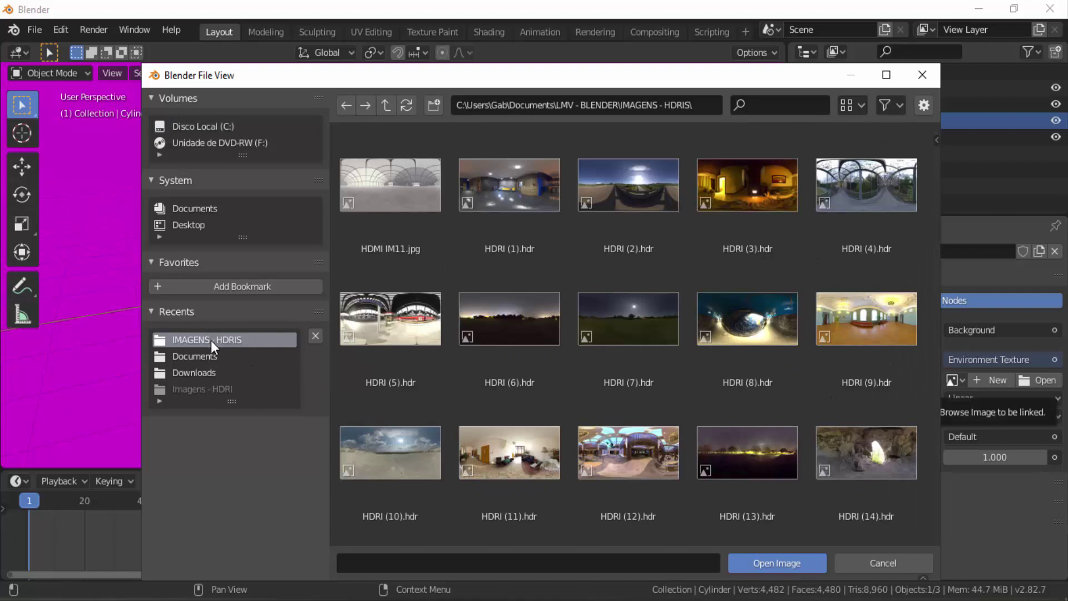
{"action": "left_click", "coordinate": [759, 323]}
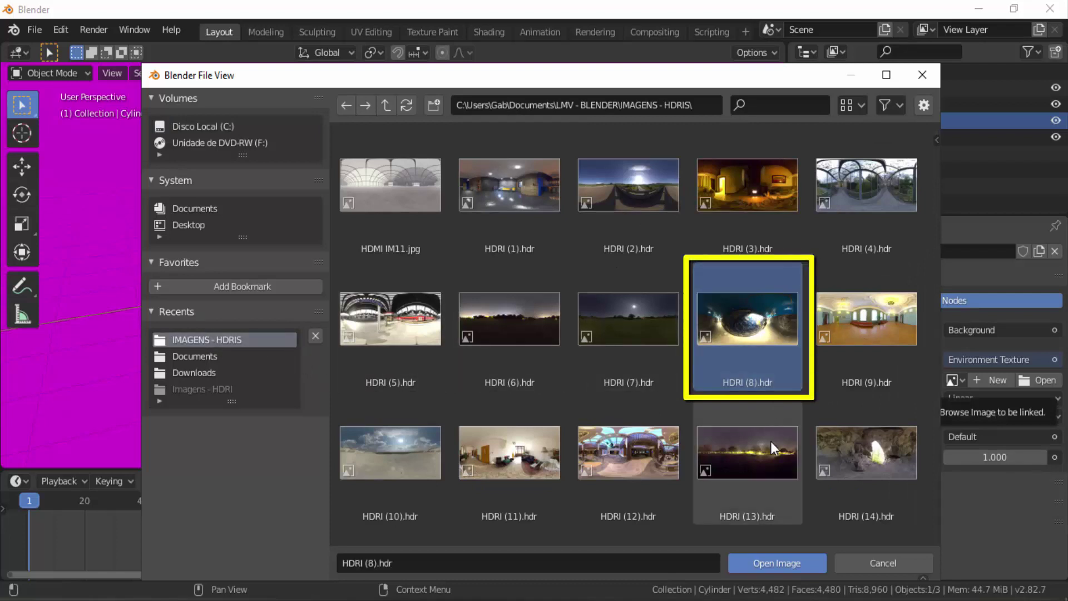
{"action": "left_click", "coordinate": [778, 564]}
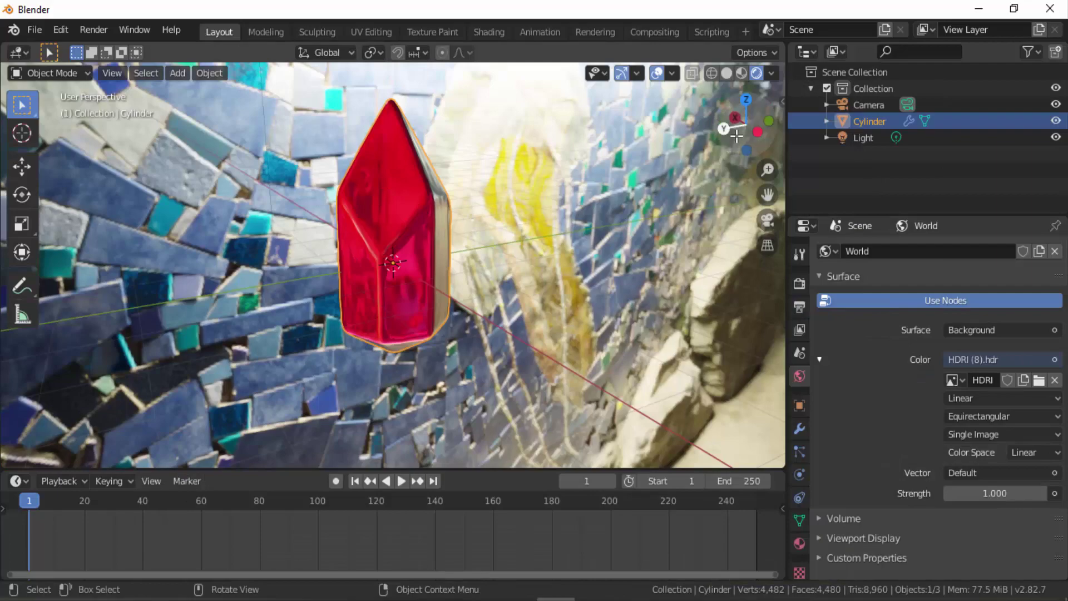
- Drive the world background's strength with the Light Path Ray Depth output
{"action": "left_click_drag", "start_coordinate": [735, 131], "coordinate": [822, 127]}
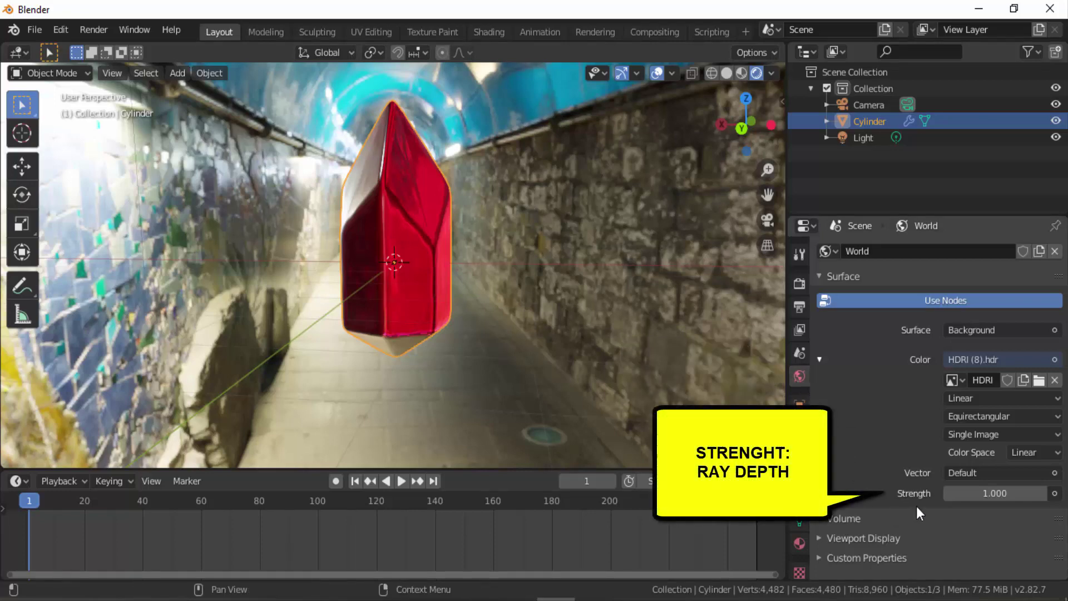
{"action": "left_click", "coordinate": [1055, 495]}
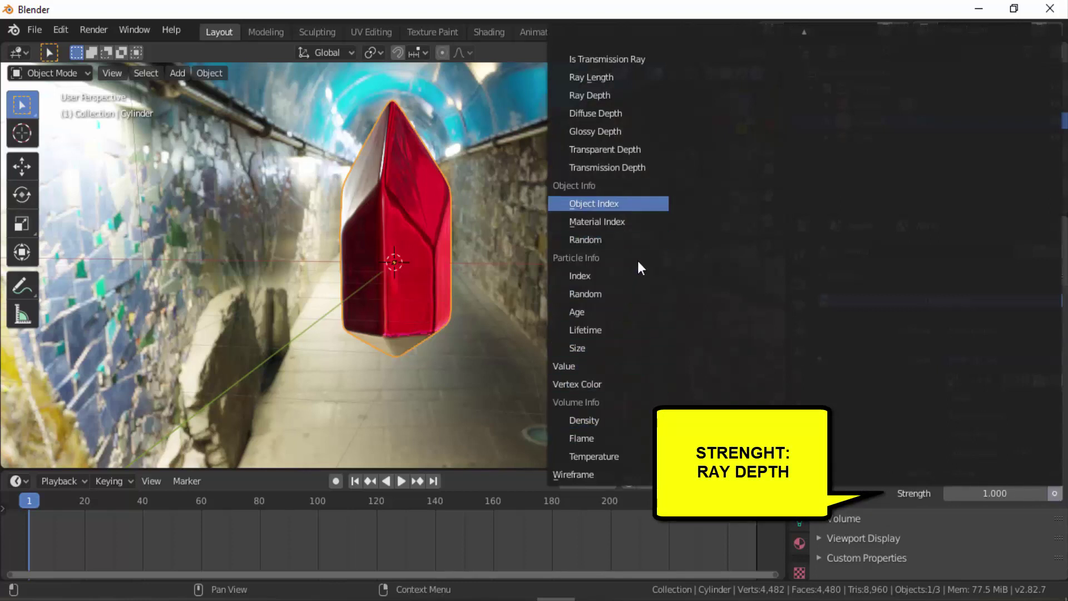
{"action": "left_click", "coordinate": [605, 95]}
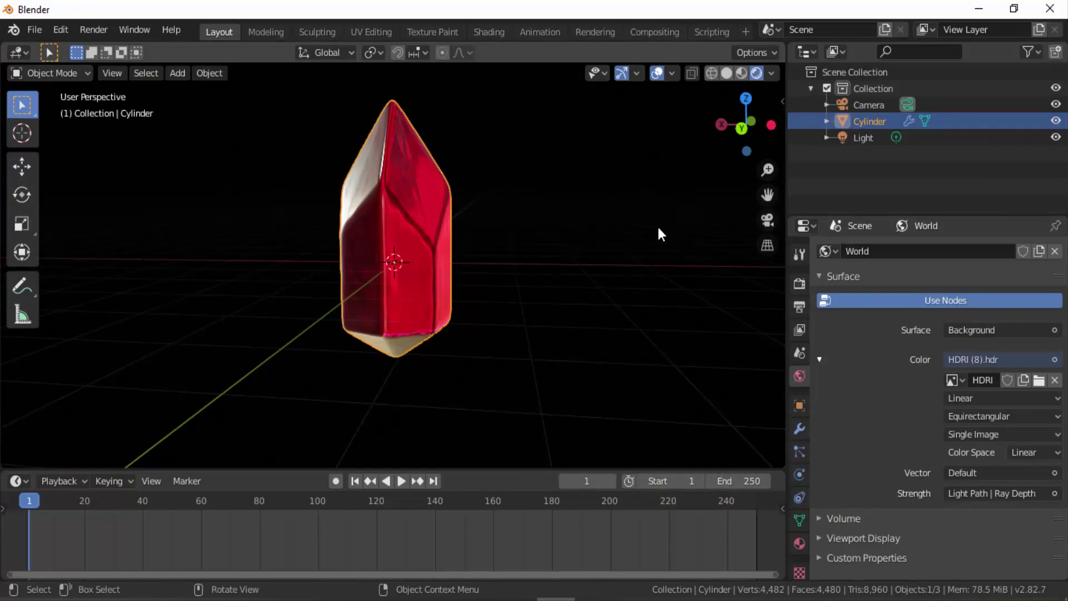
{"action": "left_click_drag", "start_coordinate": [746, 127], "coordinate": [757, 191]}
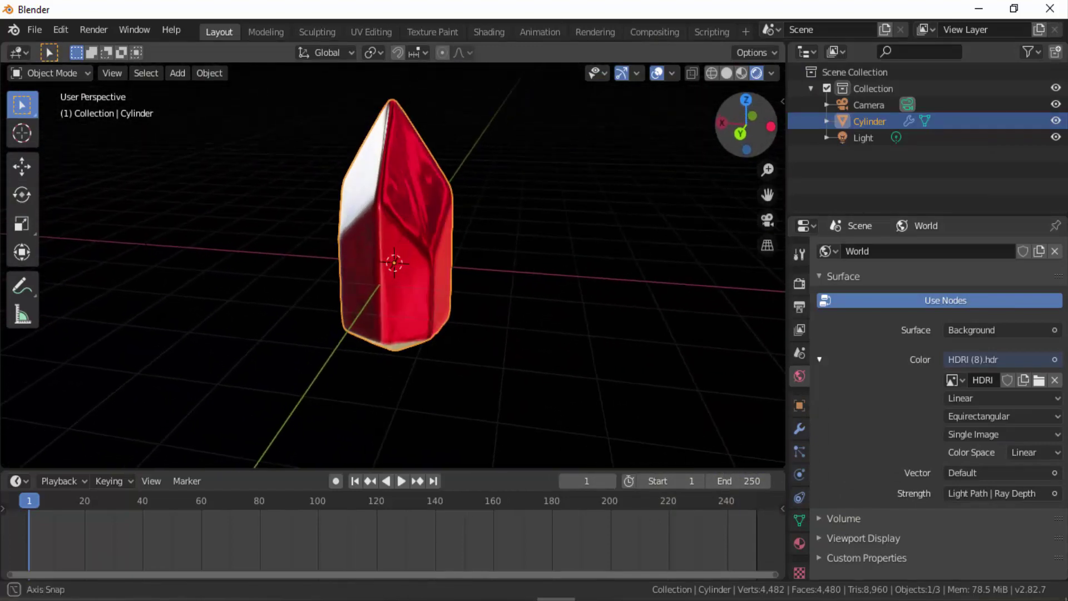
- Duplicate the crystal and move the copy along the X axis so it stands beside the original
{"action": "scroll", "coordinate": [590, 214], "scroll_direction": "down", "scroll_amount": 2}
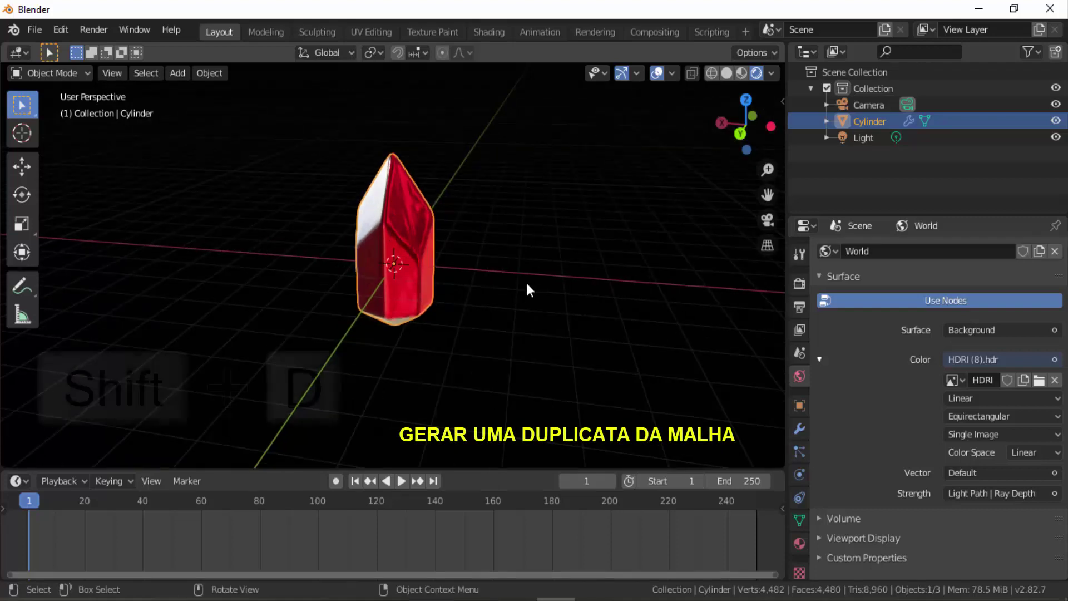
{"action": "key", "text": "shift+d"}
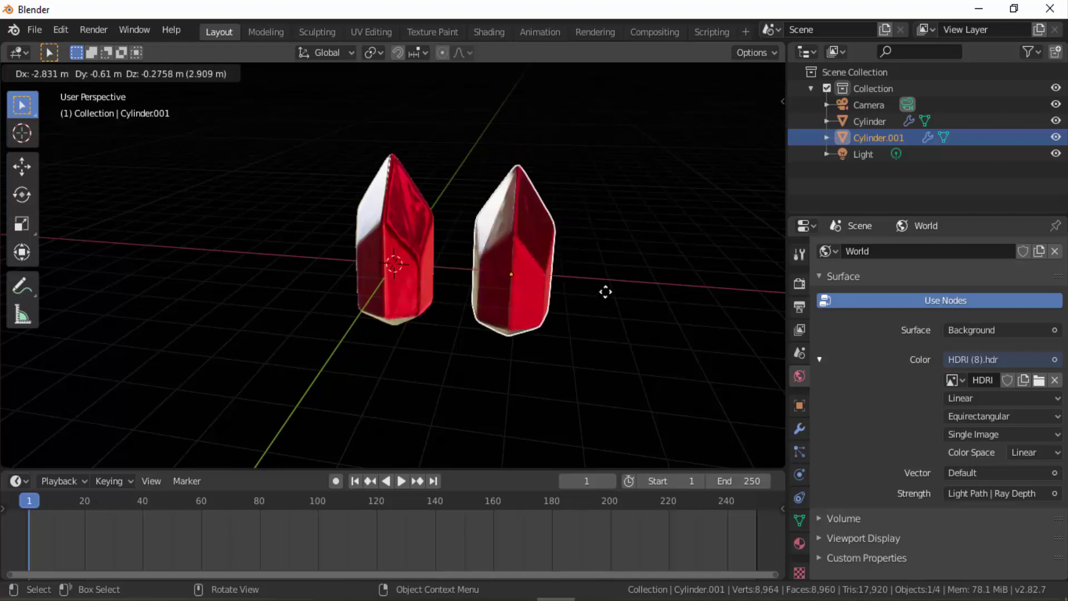
{"action": "key", "text": "Escape"}
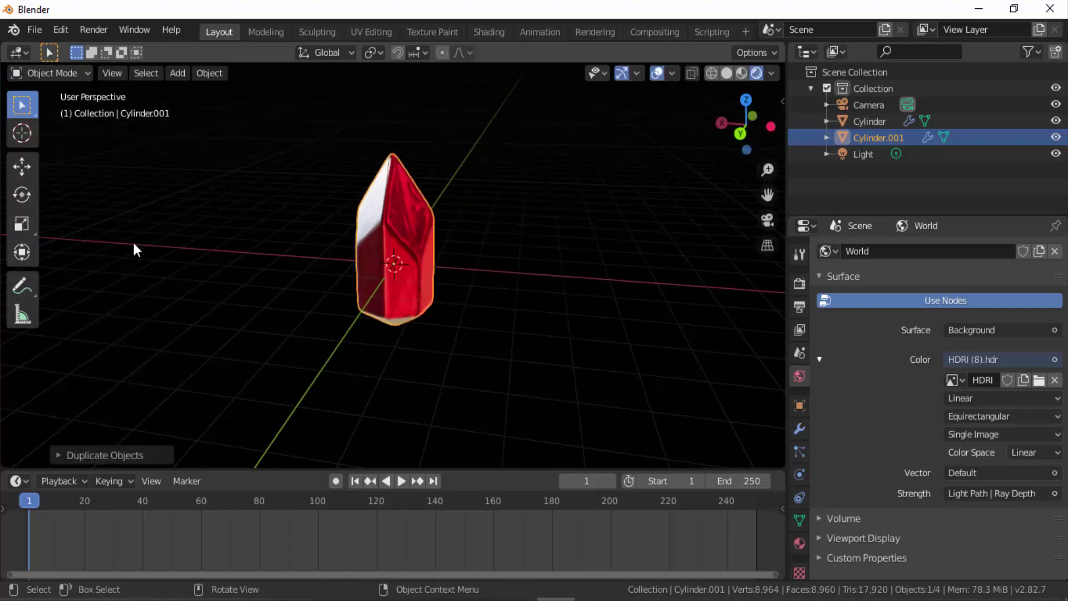
{"action": "left_click", "coordinate": [21, 166]}
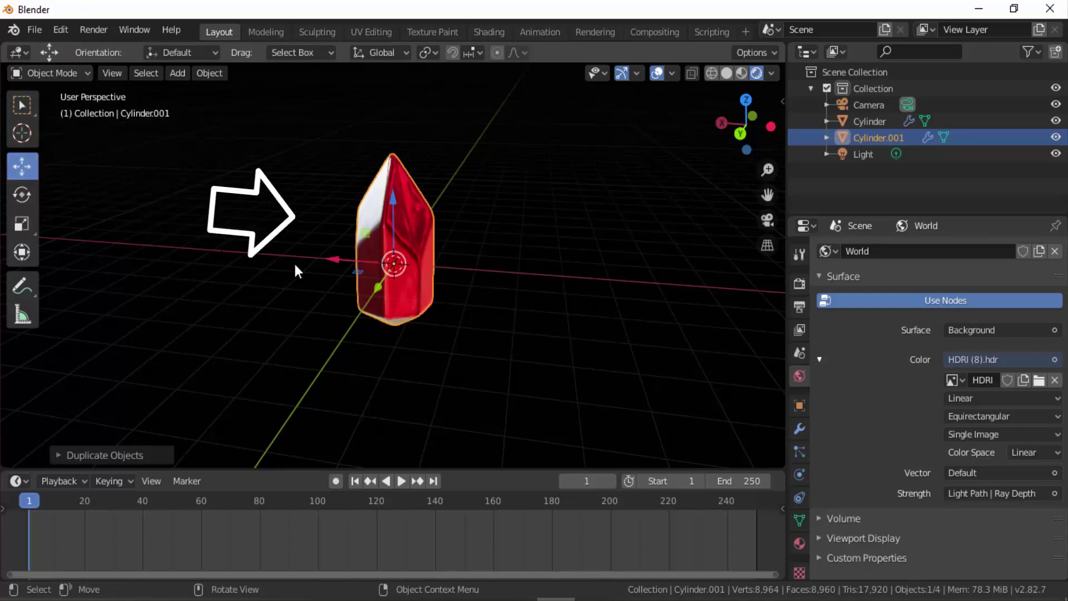
{"action": "left_click_drag", "start_coordinate": [334, 264], "coordinate": [496, 284]}
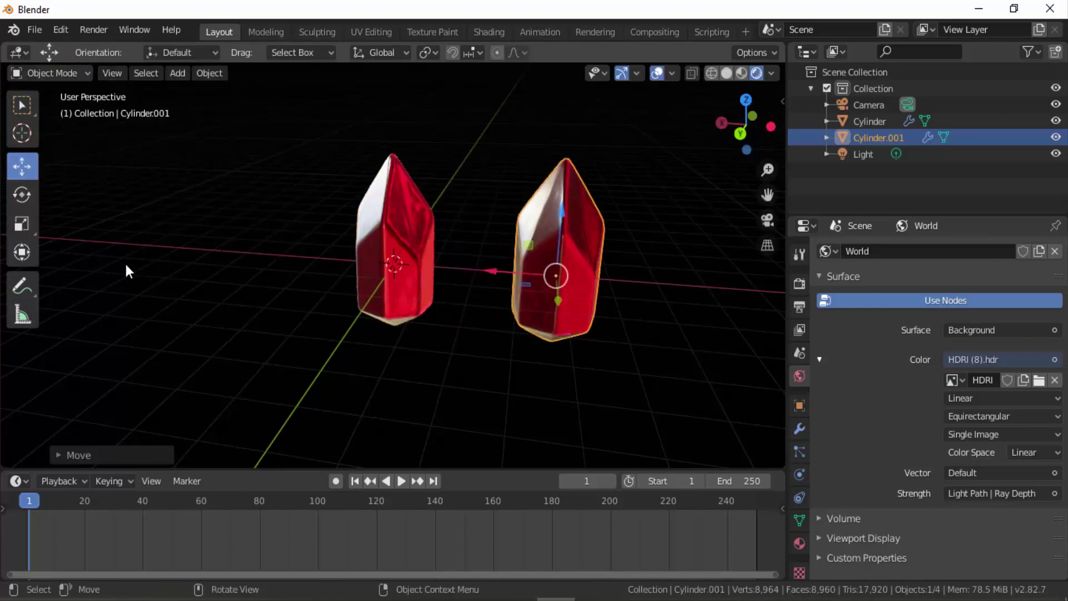
- Scale the duplicate crystal down along its X, Y and Z axes so it is slim enough to fit inside the original
{"action": "left_click", "coordinate": [27, 220]}
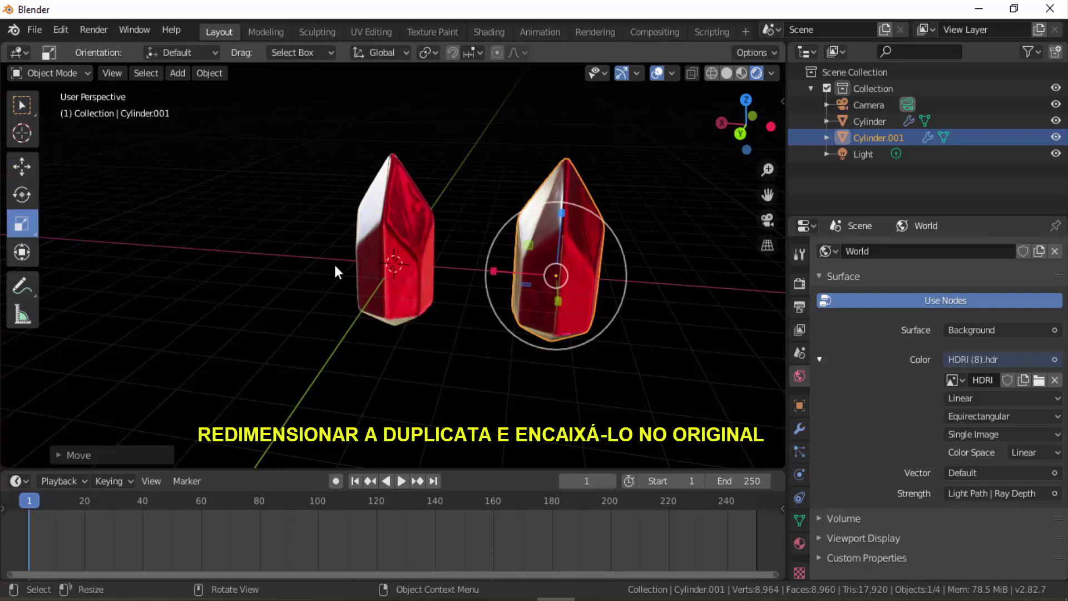
{"action": "left_click_drag", "start_coordinate": [494, 272], "coordinate": [542, 275]}
{"action": "left_click_drag", "start_coordinate": [739, 148], "coordinate": [718, 125]}
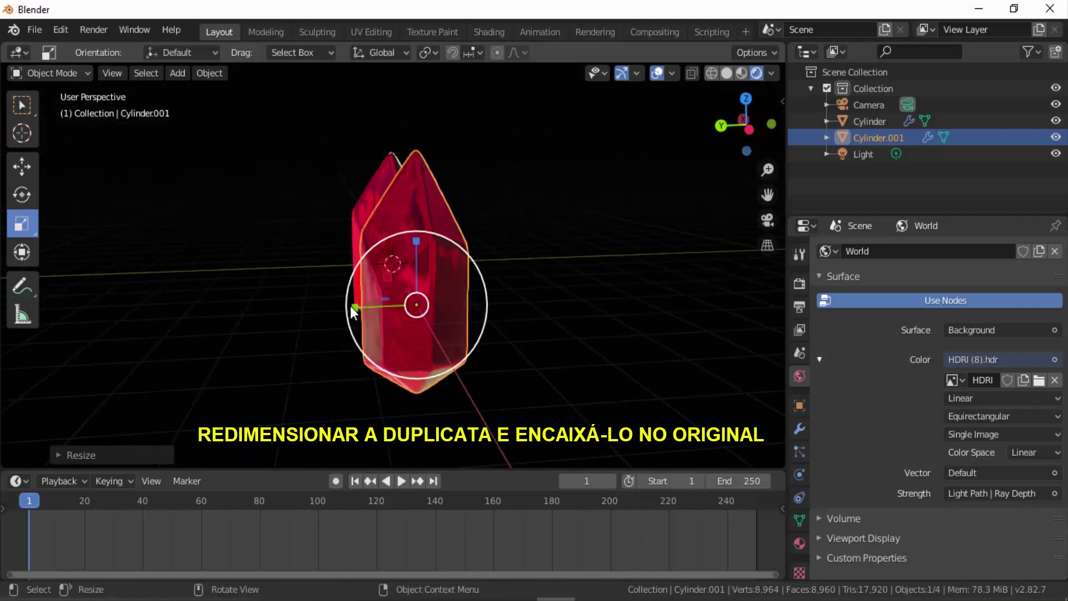
{"action": "key", "text": "s"}
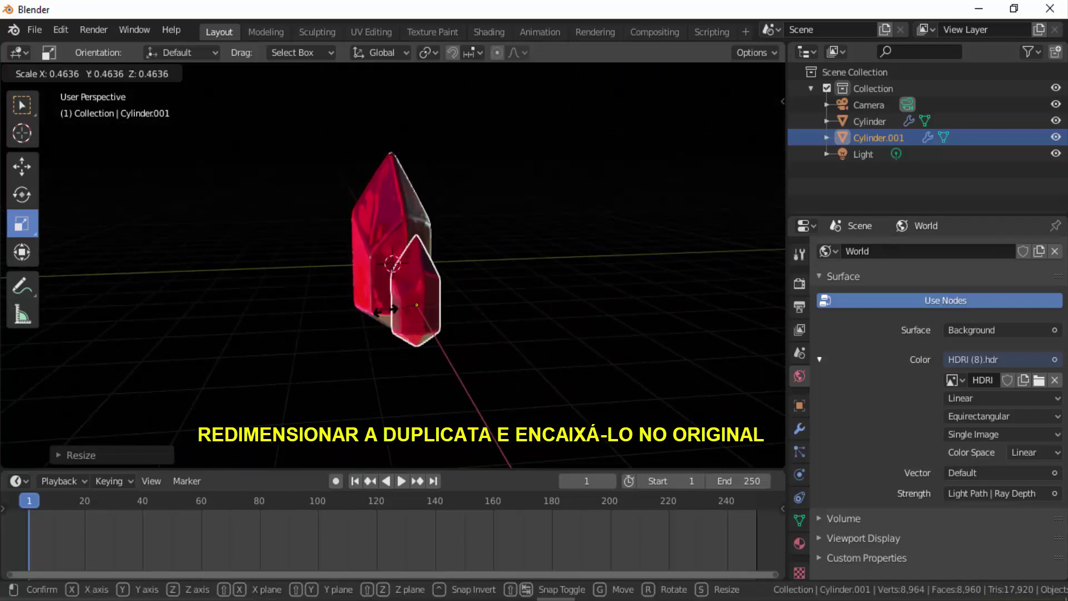
{"action": "left_click", "coordinate": [363, 305]}
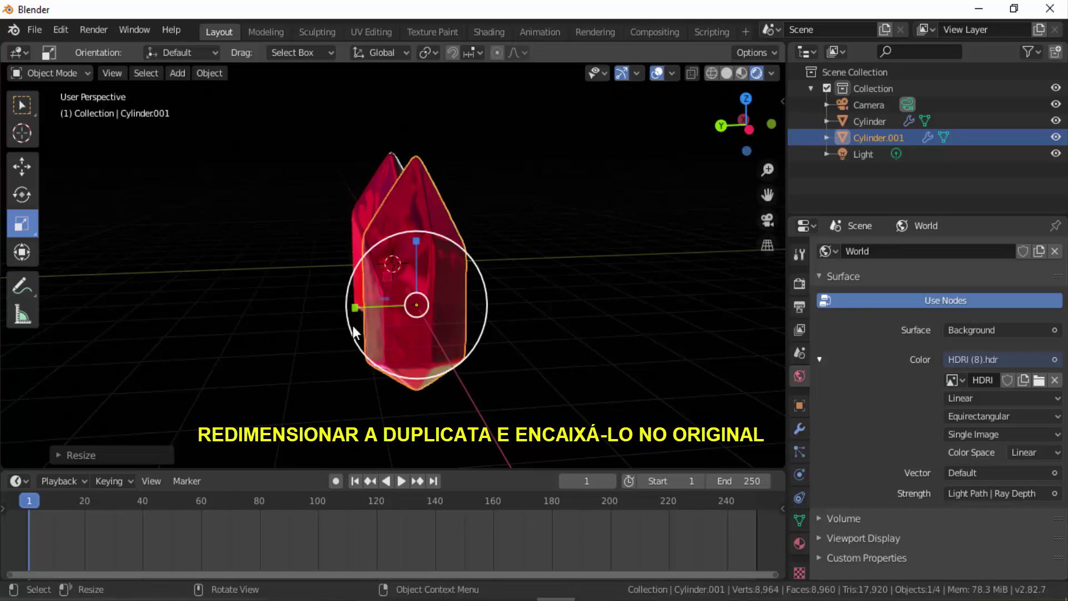
{"action": "left_click_drag", "start_coordinate": [354, 307], "coordinate": [395, 313]}
{"action": "left_click_drag", "start_coordinate": [736, 140], "coordinate": [829, 142]}
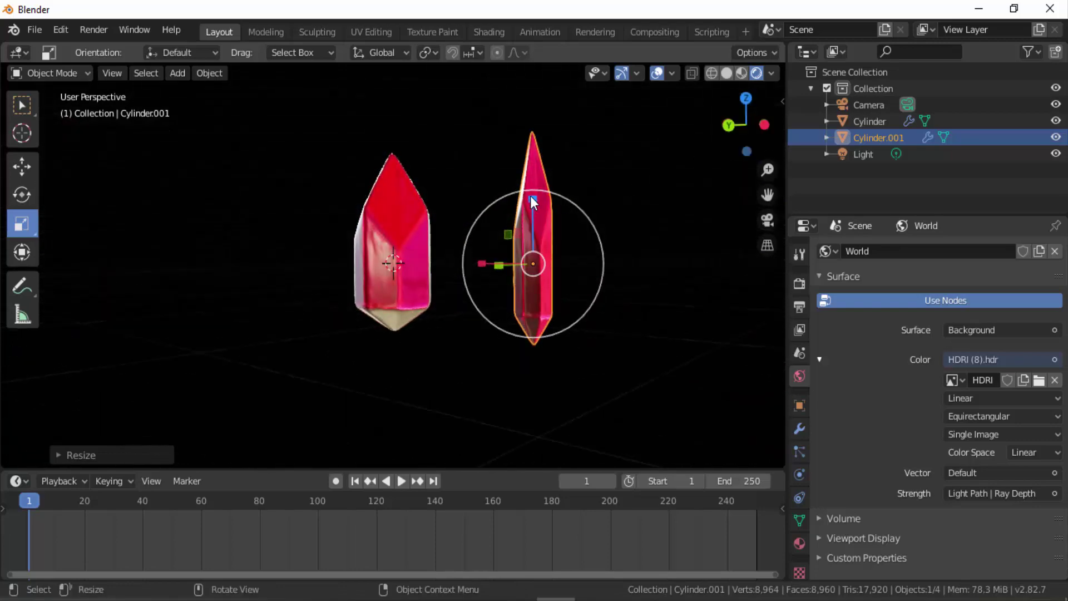
{"action": "left_click_drag", "start_coordinate": [532, 204], "coordinate": [531, 209]}
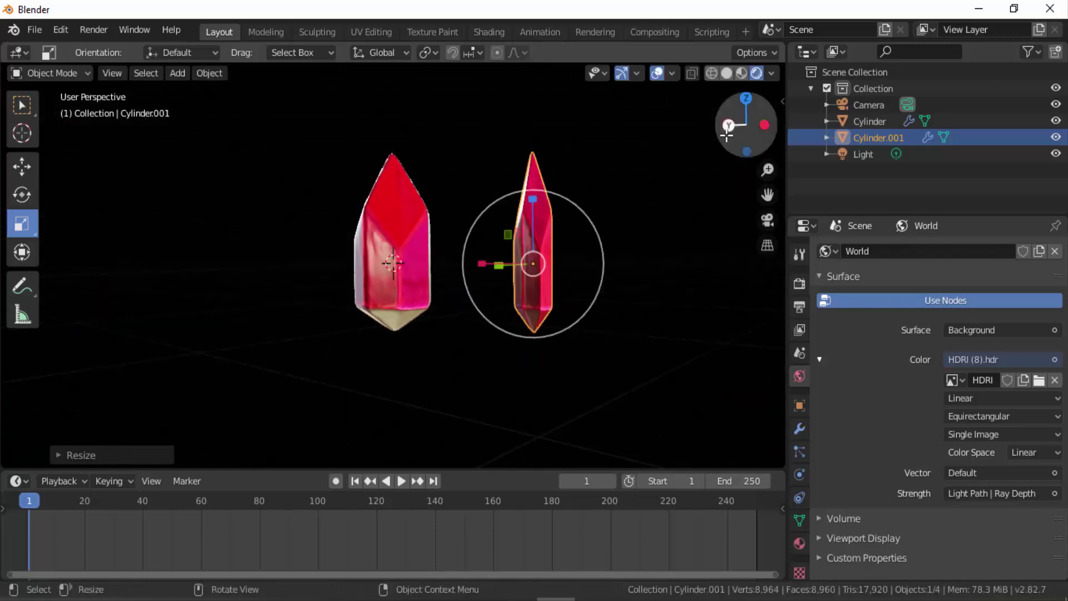
{"action": "left_click_drag", "start_coordinate": [725, 137], "coordinate": [768, 144]}
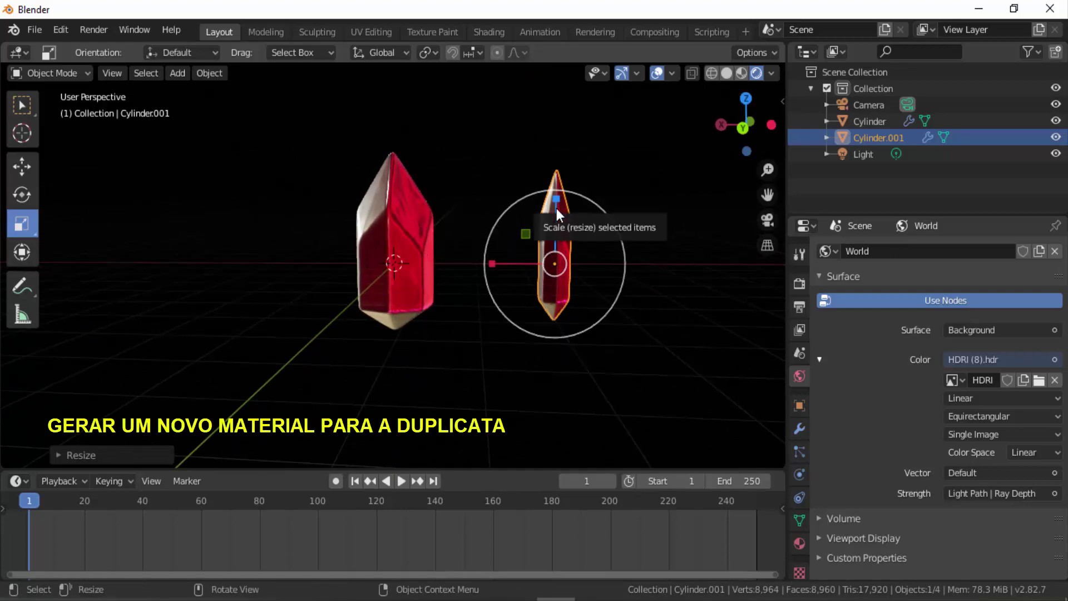
{"action": "left_click", "coordinate": [22, 106]}
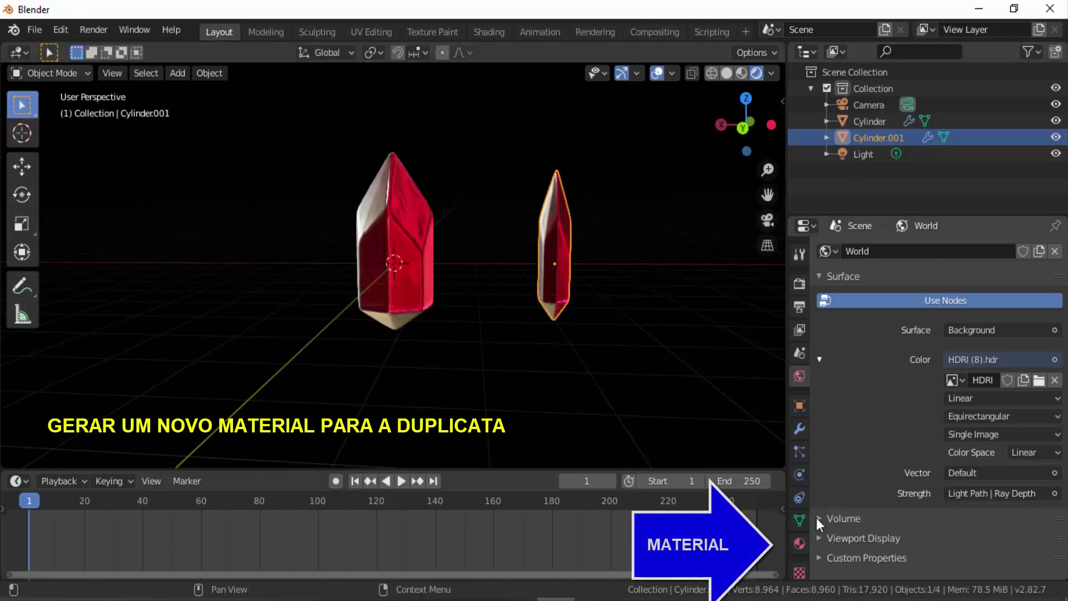
- Add a second material slot to the duplicate crystal with a new material named "material interno"
{"action": "left_click", "coordinate": [798, 542]}
{"action": "scroll", "coordinate": [896, 508], "scroll_direction": "up", "scroll_amount": 15}
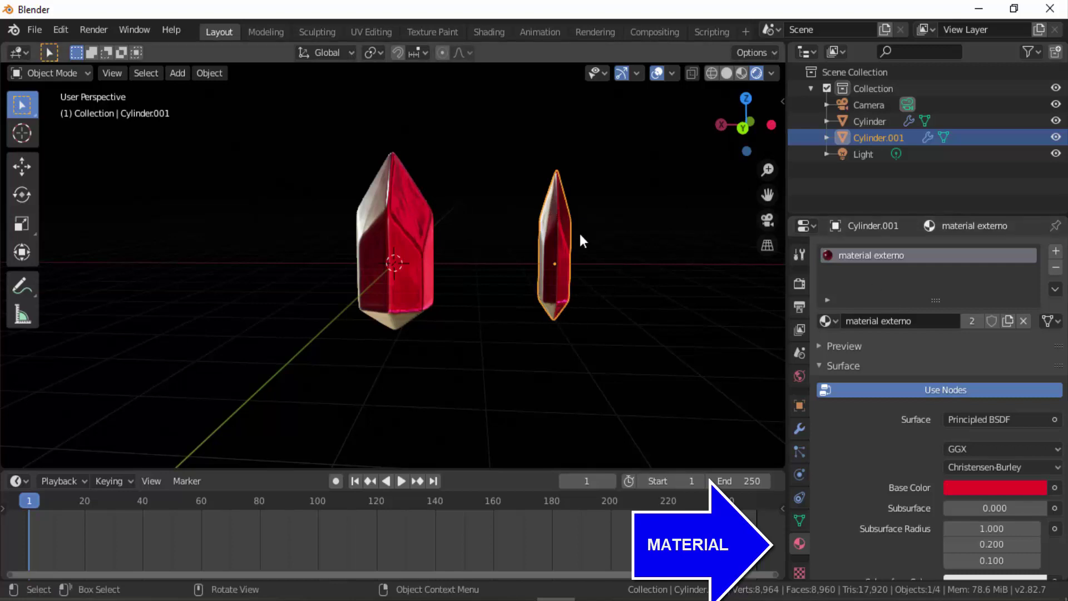
{"action": "left_click", "coordinate": [1055, 251]}
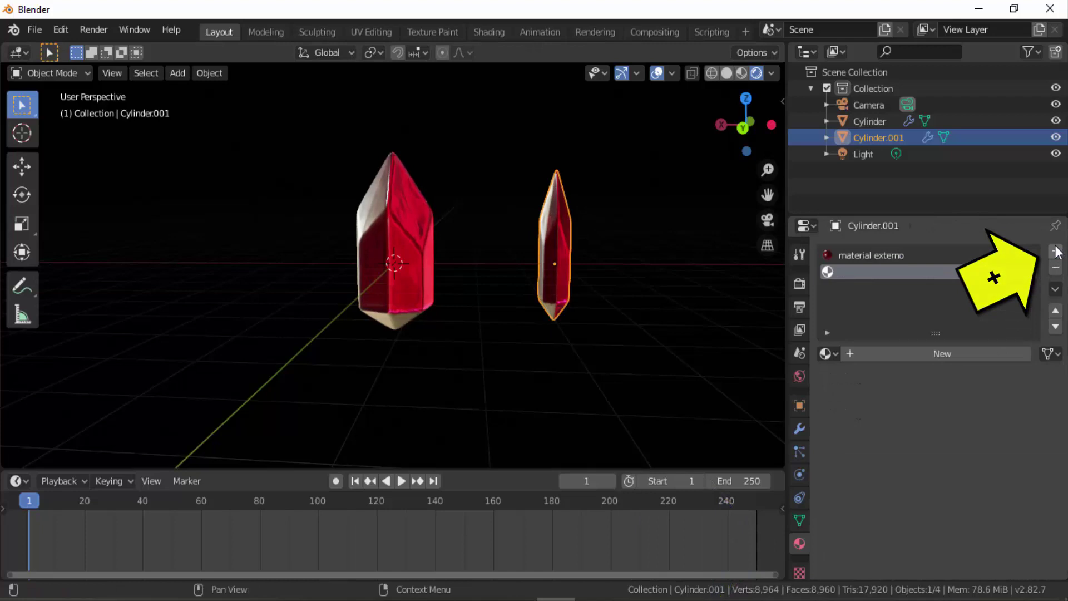
{"action": "left_click", "coordinate": [928, 352]}
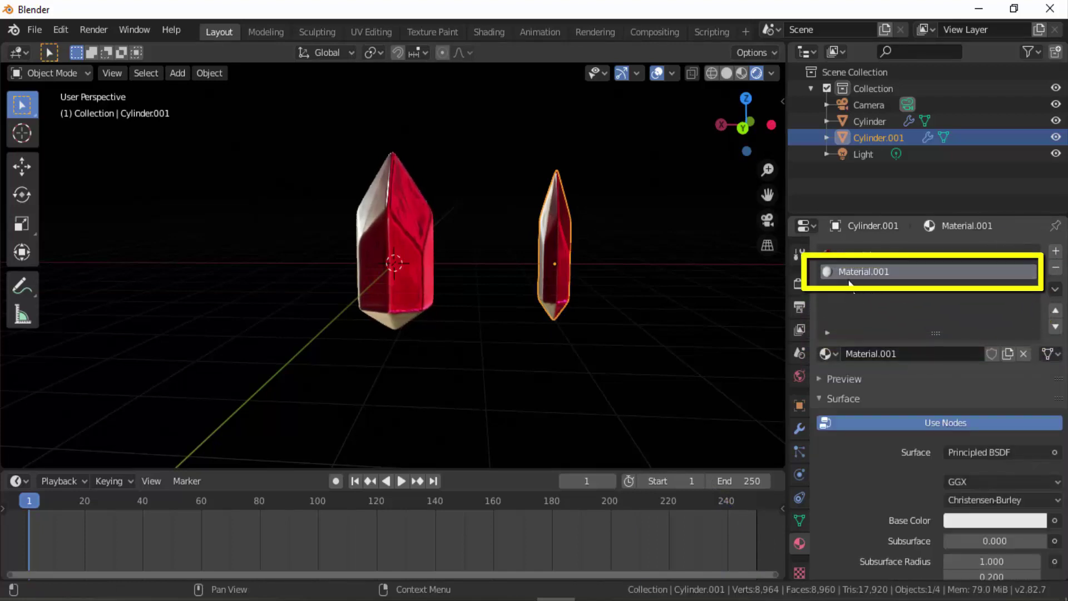
{"action": "double_click", "coordinate": [843, 276]}
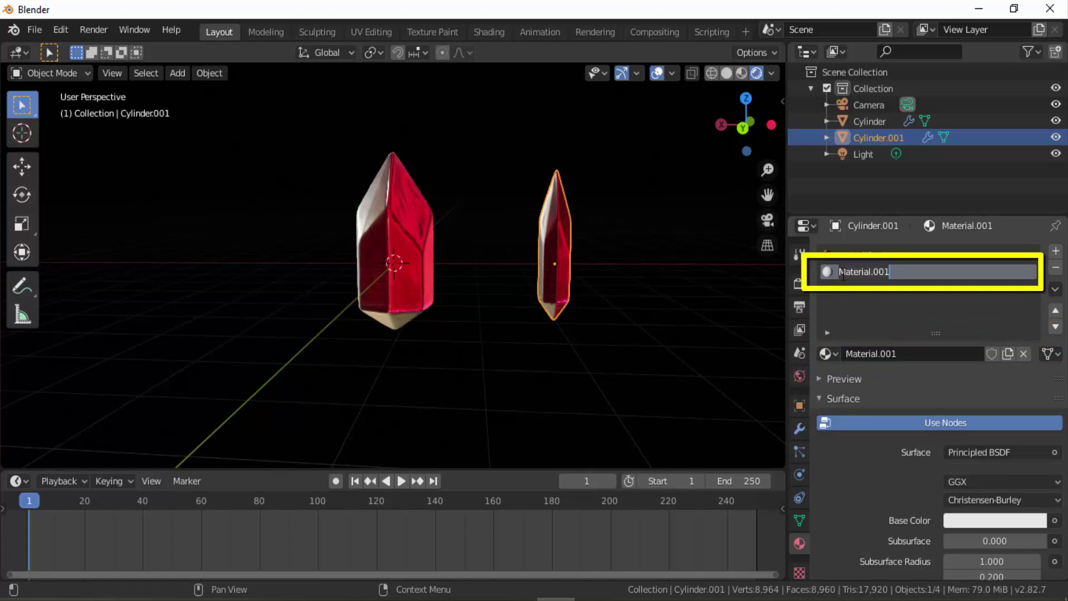
{"action": "type", "text": "material inter"}
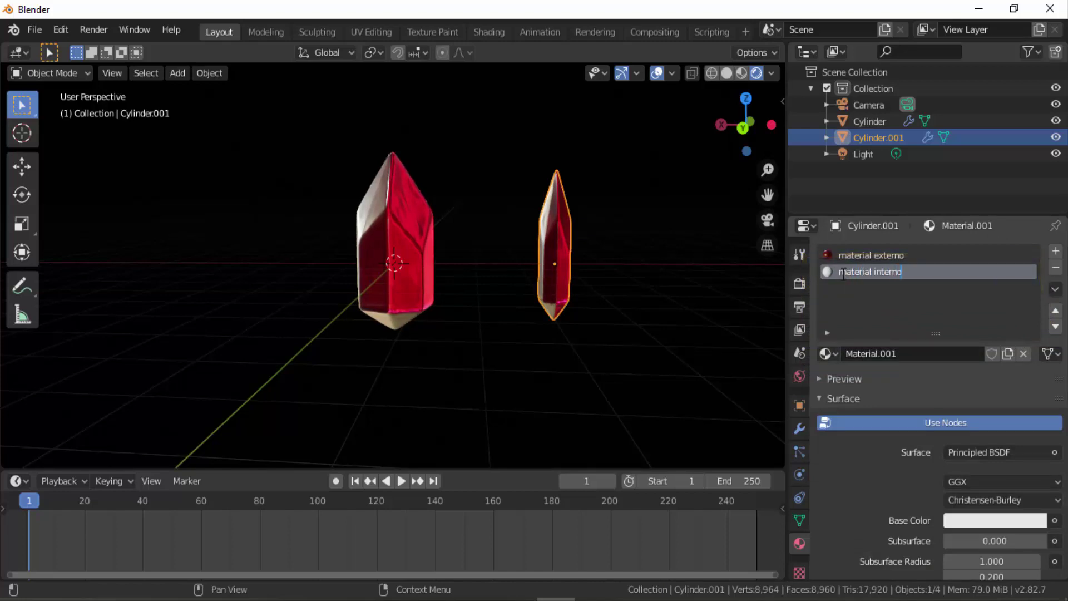
{"action": "type", "text": "no"}
{"action": "key", "text": "Return"}
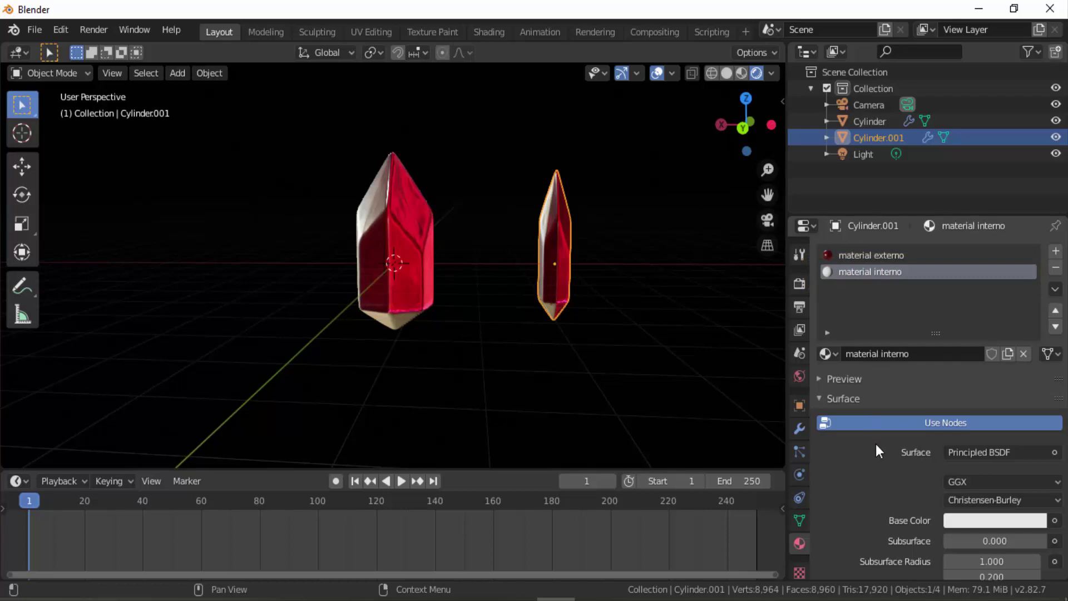
- Set the base color of material interno to a saturated red
{"action": "scroll", "coordinate": [876, 444], "scroll_direction": "down", "scroll_amount": 2}
{"action": "left_click", "coordinate": [984, 489]}
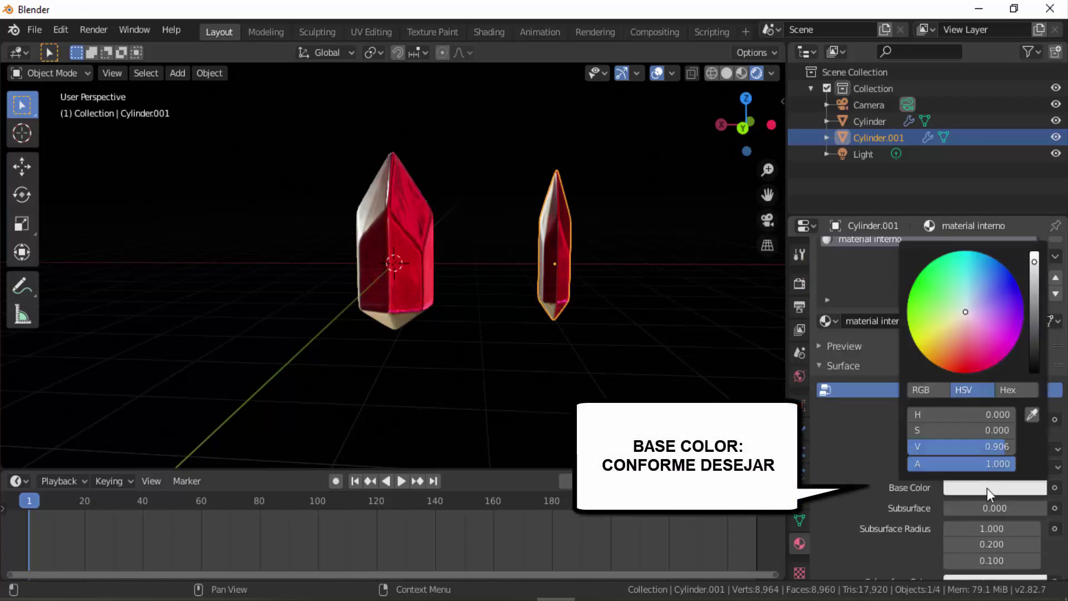
{"action": "left_click", "coordinate": [970, 364]}
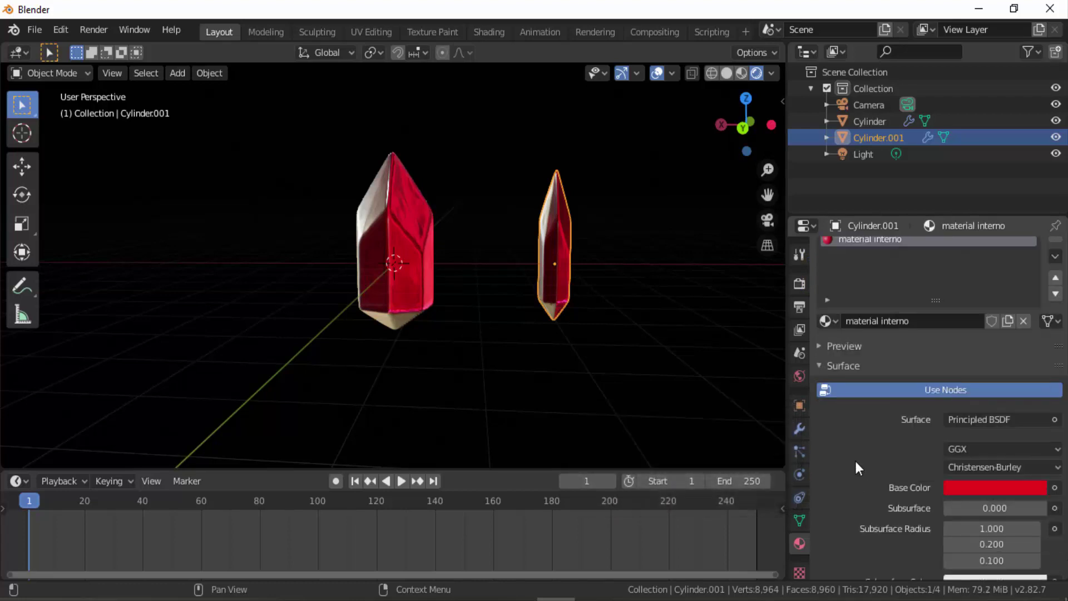
{"action": "scroll", "coordinate": [854, 458], "scroll_direction": "up", "scroll_amount": 2}
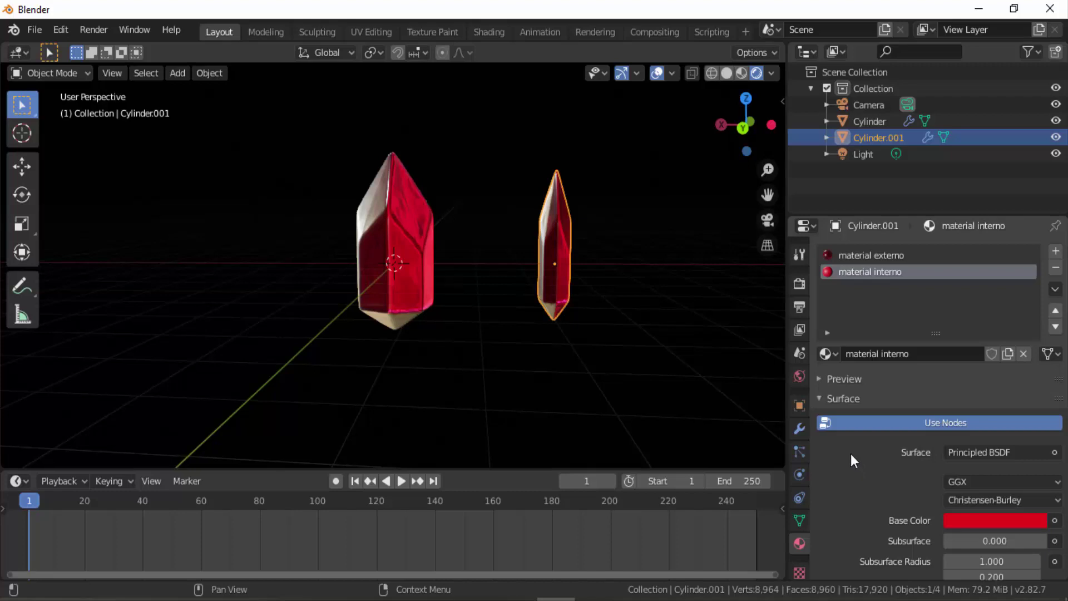
- Assign material interno to all faces of the duplicate crystal in Edit Mode, and return to Object Mode
{"action": "left_click", "coordinate": [51, 72]}
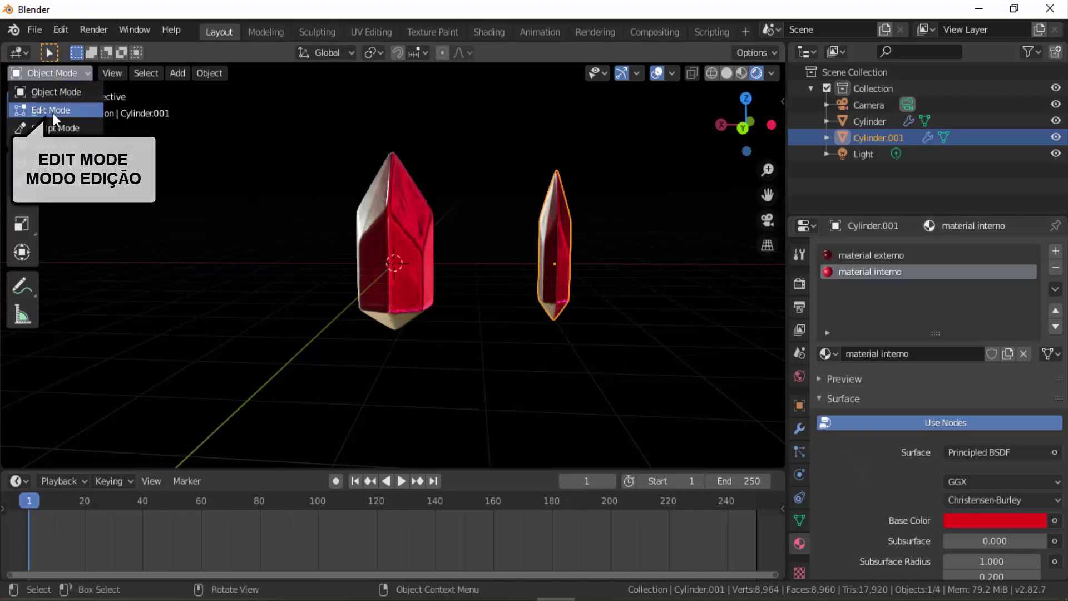
{"action": "left_click", "coordinate": [53, 113]}
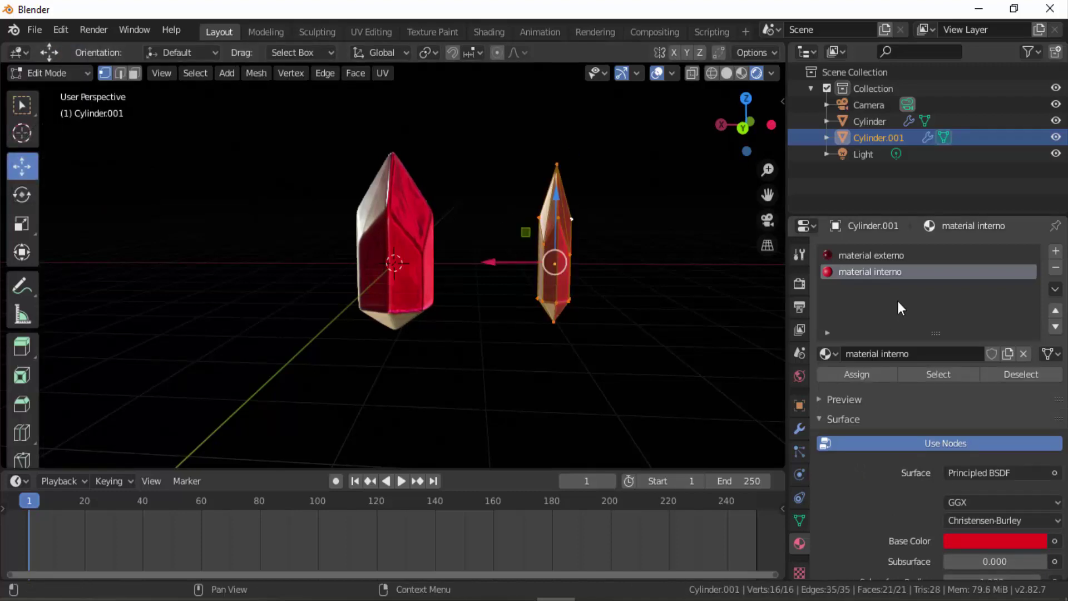
{"action": "left_click", "coordinate": [863, 376]}
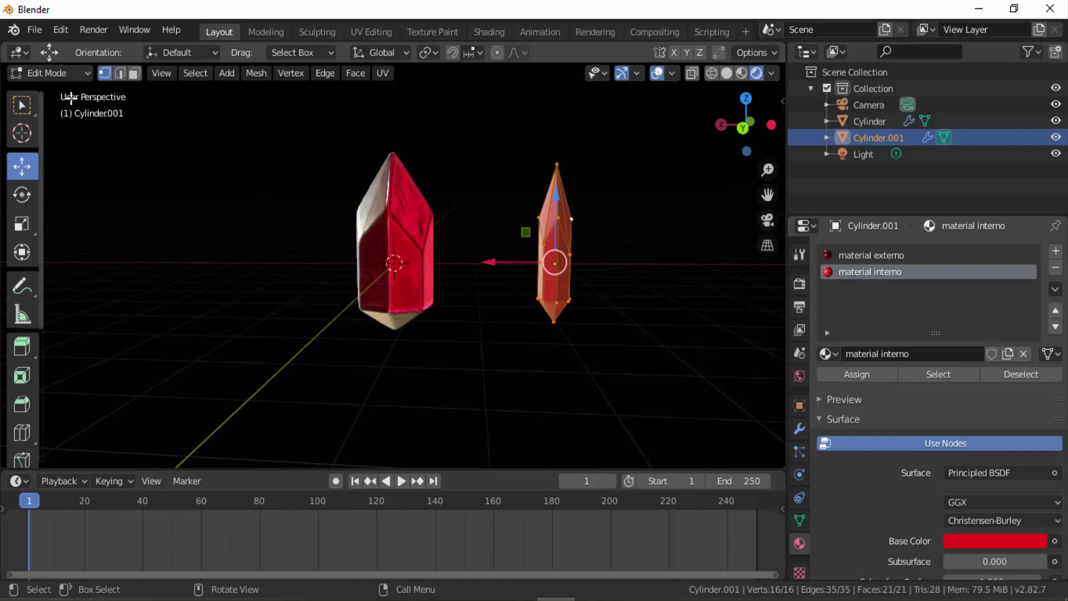
{"action": "left_click", "coordinate": [51, 73]}
{"action": "left_click", "coordinate": [51, 83]}
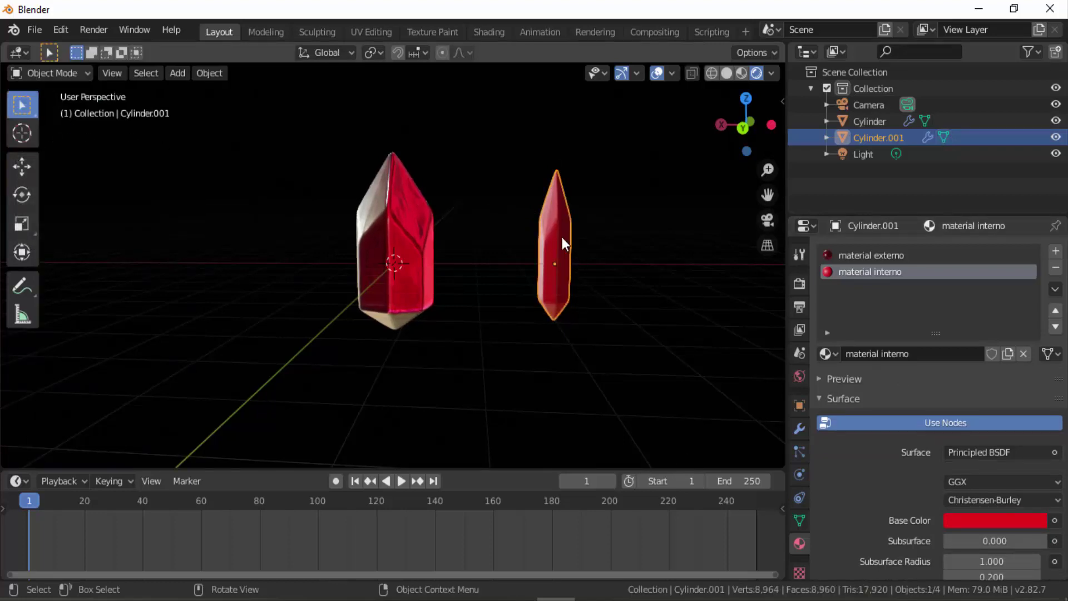
- Move the small duplicate along the X axis into the center of the original crystal
{"action": "left_click", "coordinate": [19, 169]}
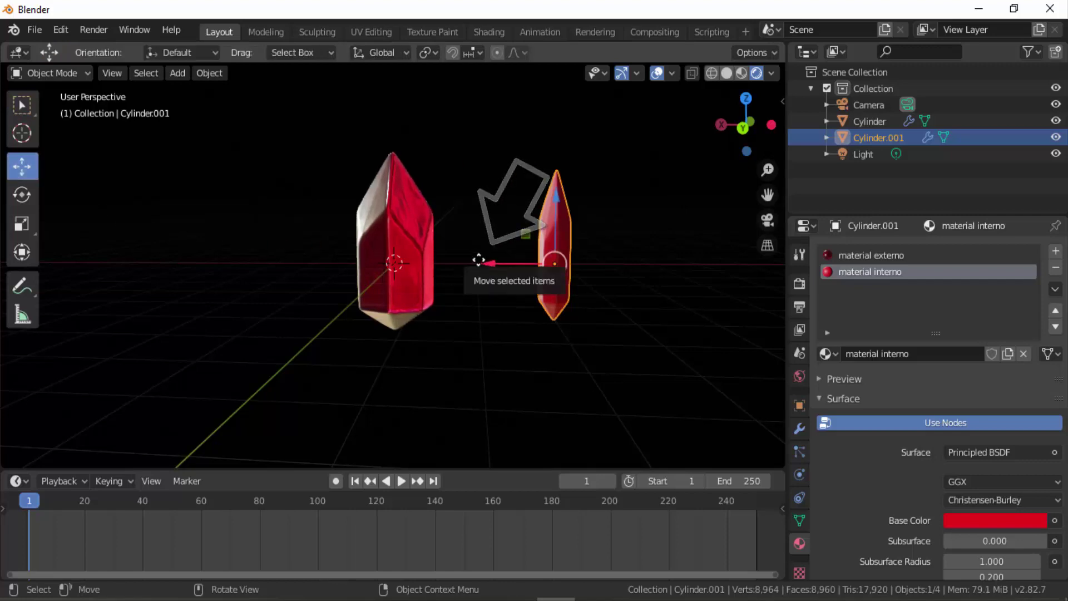
{"action": "left_click_drag", "start_coordinate": [483, 261], "coordinate": [321, 241]}
{"action": "scroll", "coordinate": [320, 241], "scroll_direction": "up", "scroll_amount": 2}
{"action": "middle_click_drag", "start_coordinate": [321, 241], "coordinate": [406, 241]}
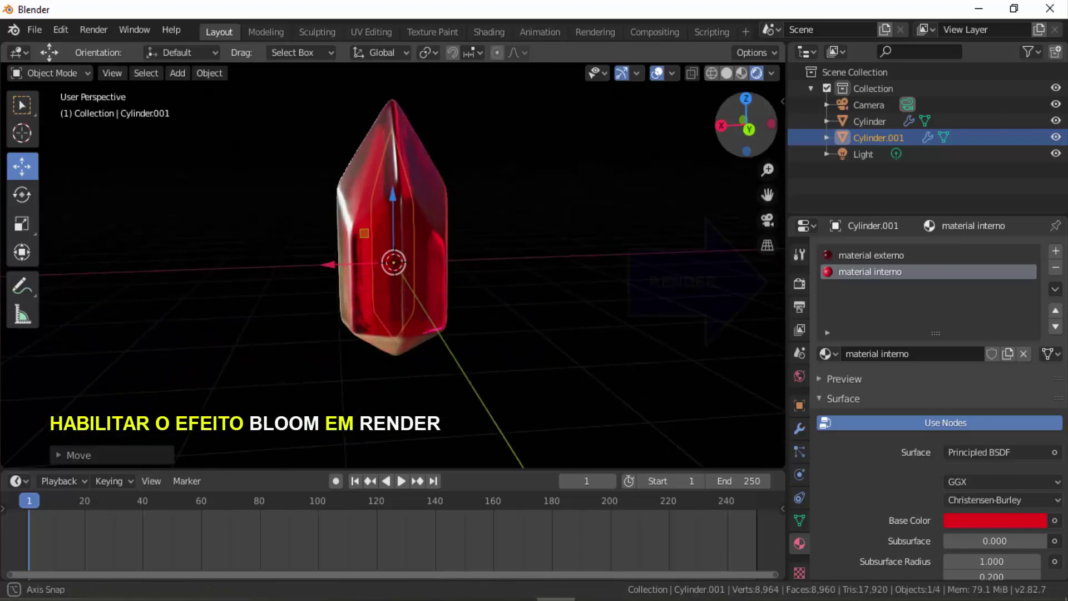
- Enable Bloom in the Eevee render settings and set its intensity to 0.076
{"action": "left_click", "coordinate": [799, 284]}
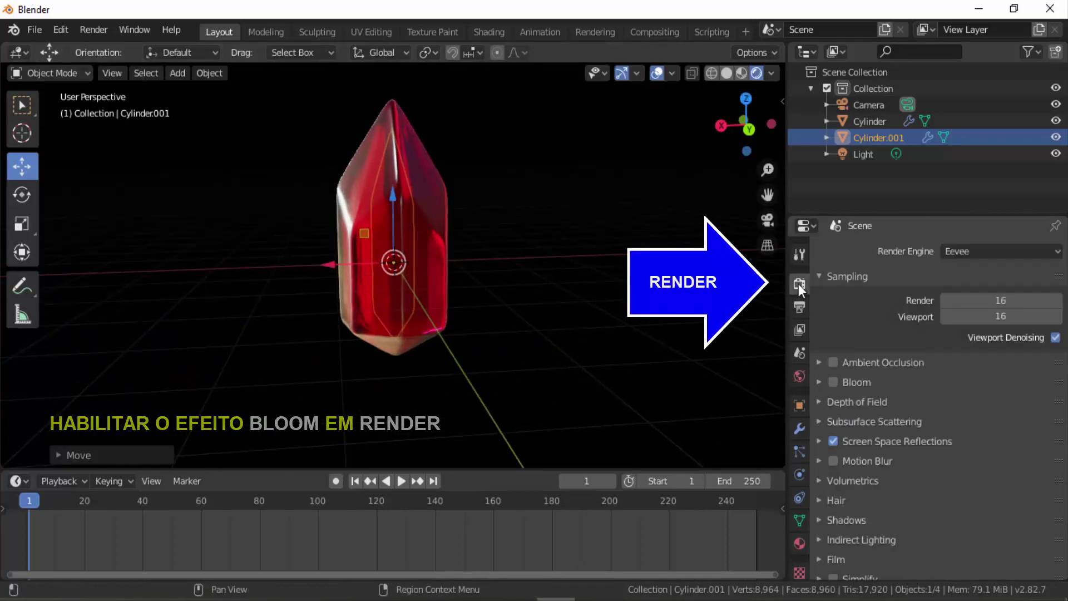
{"action": "left_click", "coordinate": [832, 382]}
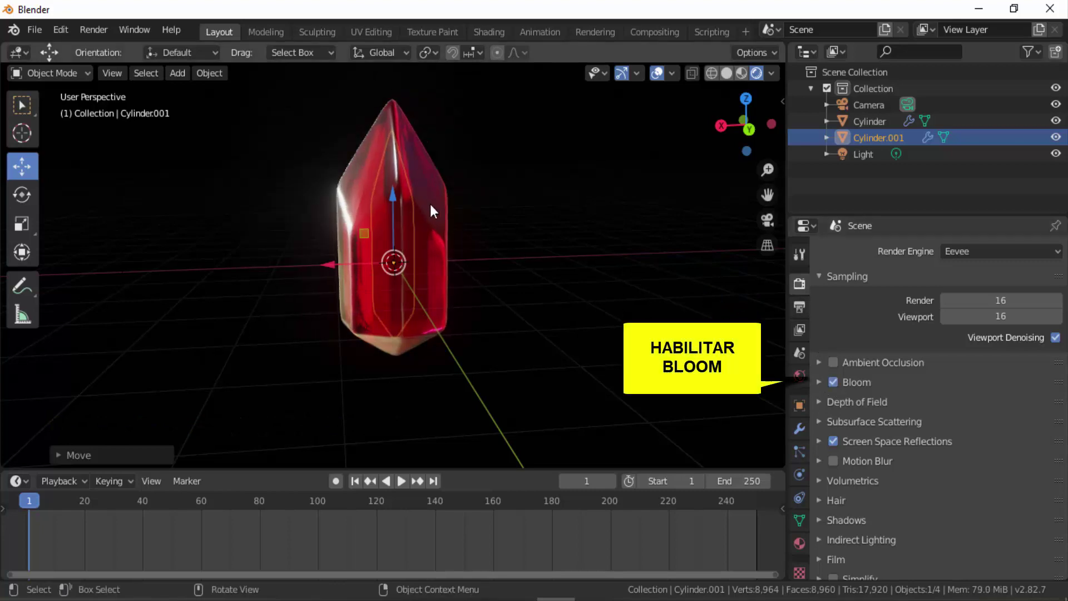
{"action": "left_click", "coordinate": [818, 381]}
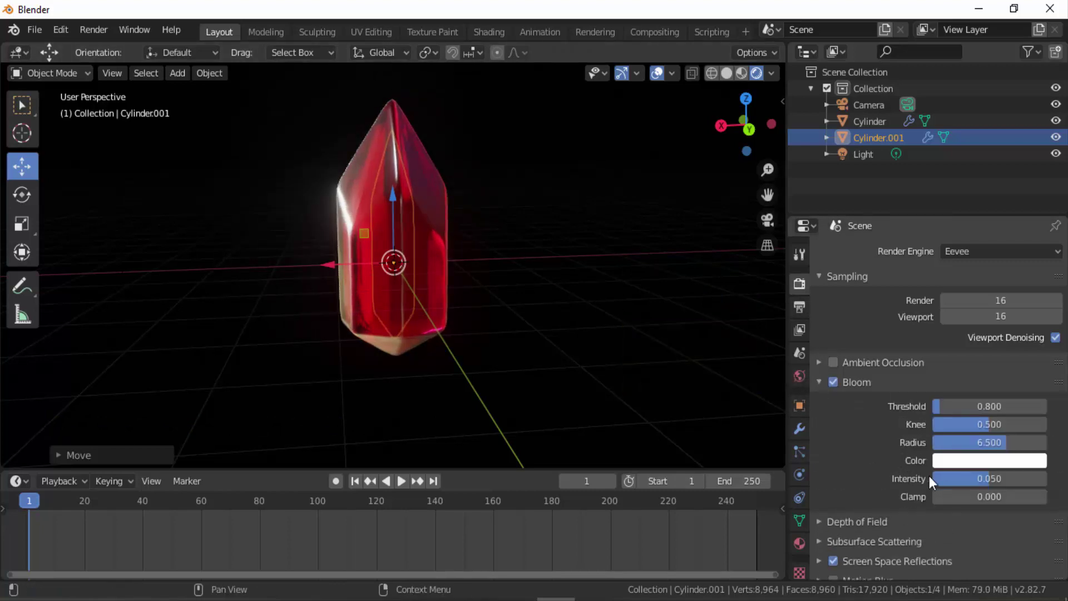
{"action": "left_click_drag", "start_coordinate": [940, 478], "coordinate": [1020, 479]}
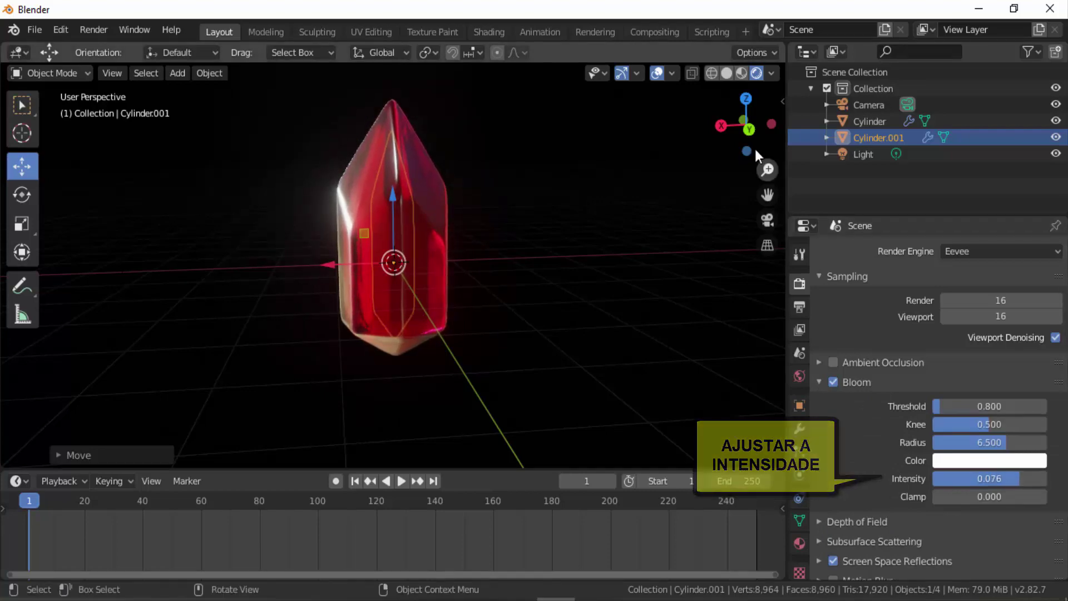
{"action": "mouse_move", "coordinate": [749, 133]}
{"action": "left_mouse_down"}
{"action": "mouse_move", "coordinate": [874, 149]}
{"action": "mouse_move", "coordinate": [896, 114]}
{"action": "mouse_move", "coordinate": [773, 107]}
{"action": "mouse_move", "coordinate": [745, 146]}
{"action": "mouse_move", "coordinate": [825, 148]}
{"action": "mouse_move", "coordinate": [820, 96]}
{"action": "mouse_move", "coordinate": [779, 90]}
{"action": "mouse_move", "coordinate": [758, 125]}
{"action": "left_mouse_up"}
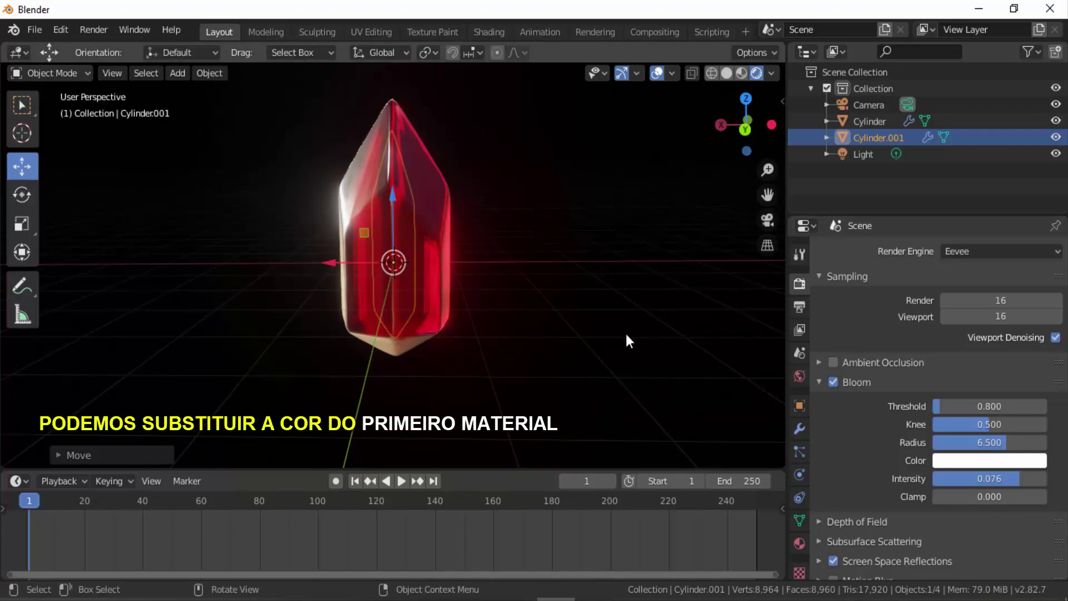
- Change the base color of the outer crystal's material externo to bright green
{"action": "left_click", "coordinate": [866, 122]}
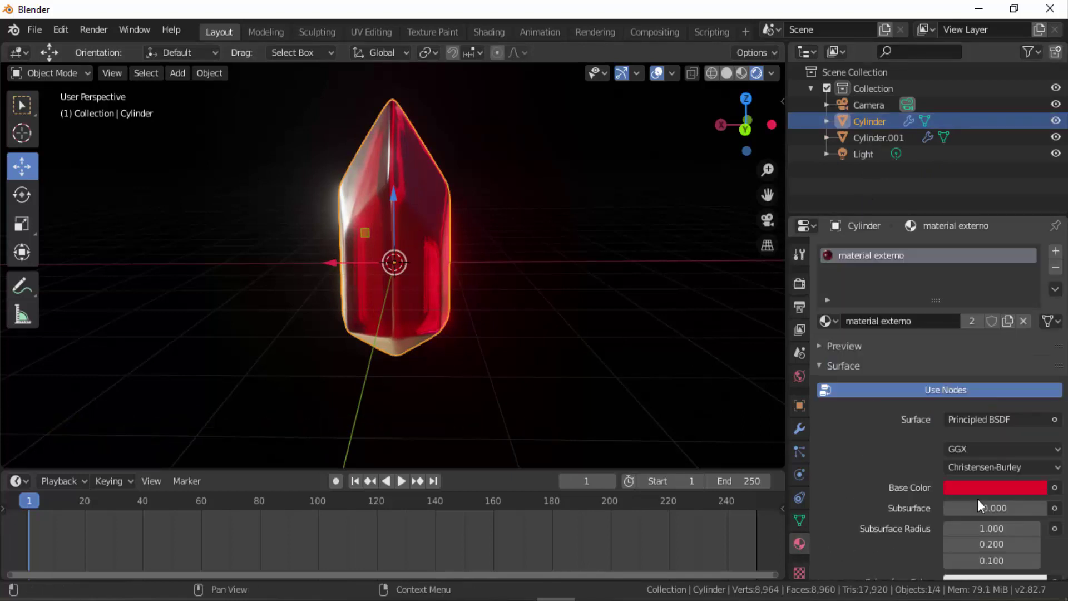
{"action": "left_click", "coordinate": [999, 488]}
{"action": "left_click", "coordinate": [929, 277]}
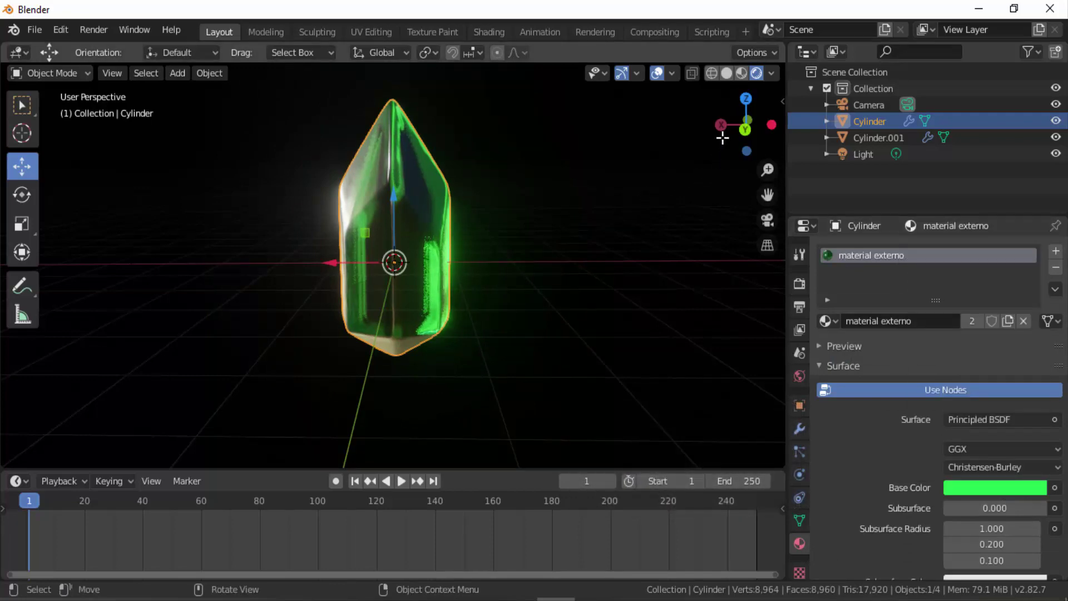
{"action": "left_click_drag", "start_coordinate": [722, 138], "coordinate": [679, 236]}
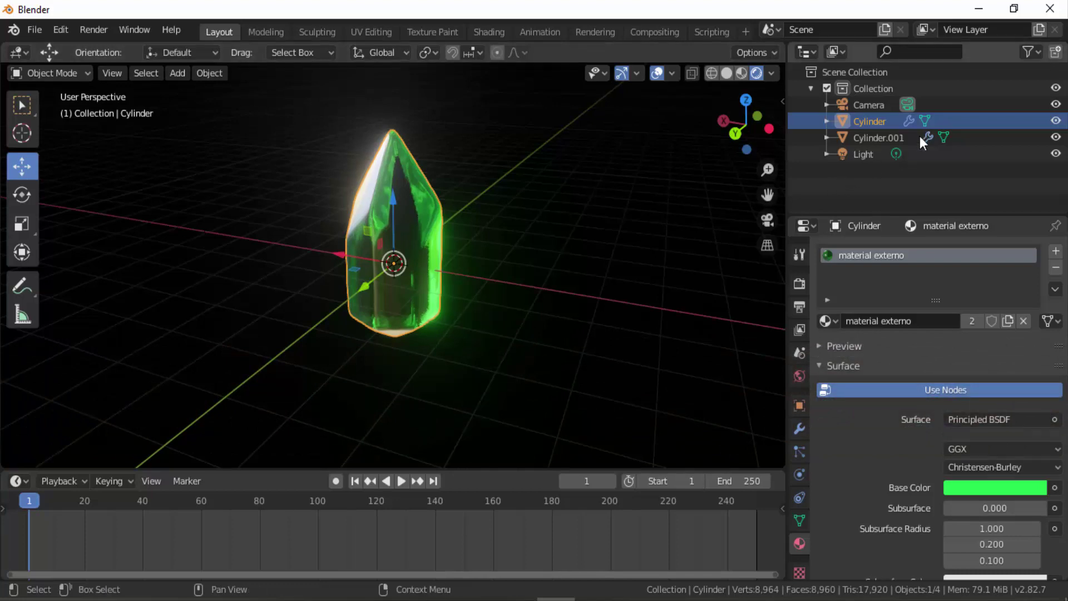
- Switch the surface shader of the inner crystal's material interno to Emission
{"action": "left_click", "coordinate": [880, 139]}
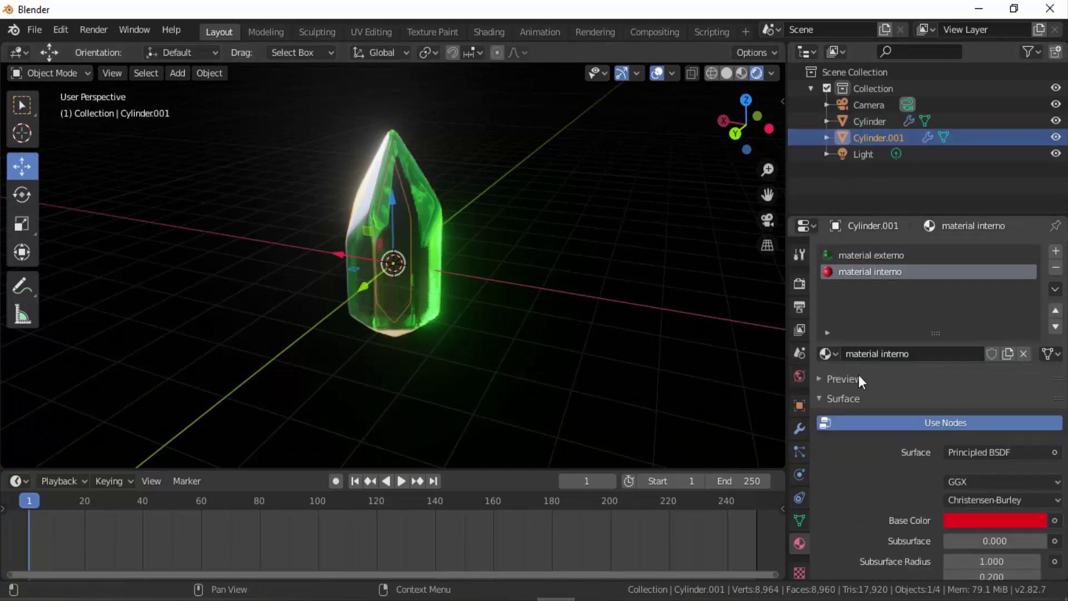
{"action": "scroll", "coordinate": [861, 479], "scroll_direction": "down", "scroll_amount": 4}
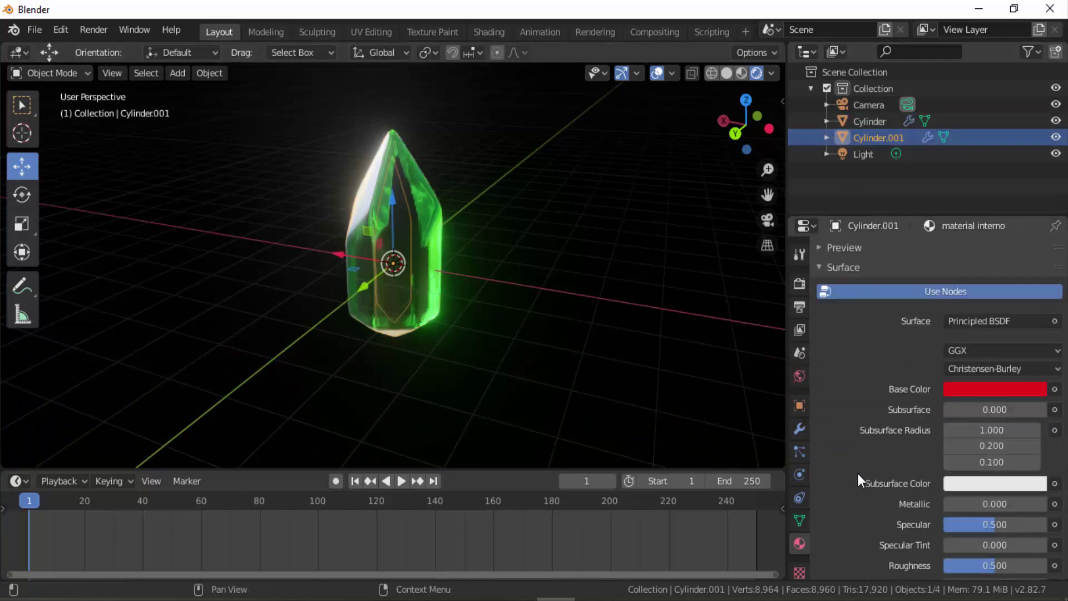
{"action": "left_click", "coordinate": [1055, 354]}
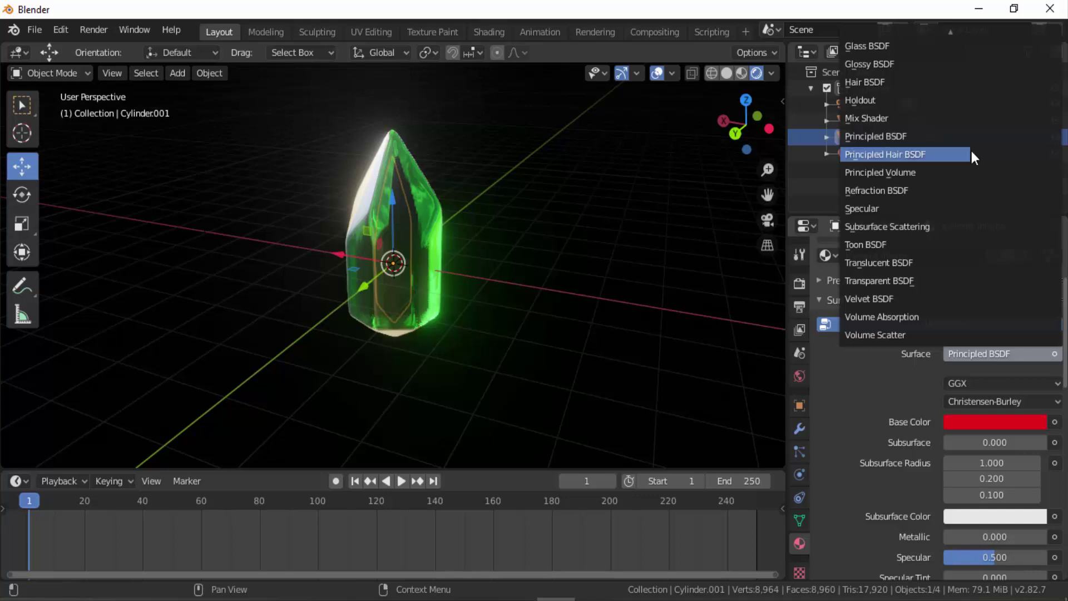
{"action": "mouse_move", "coordinate": [952, 31]}
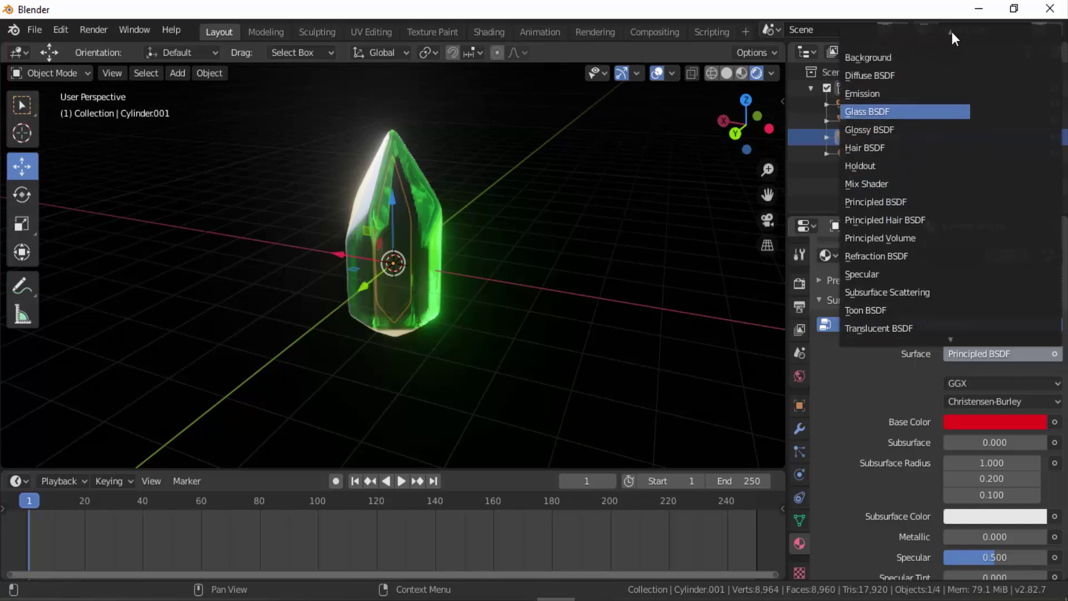
{"action": "left_click", "coordinate": [875, 131]}
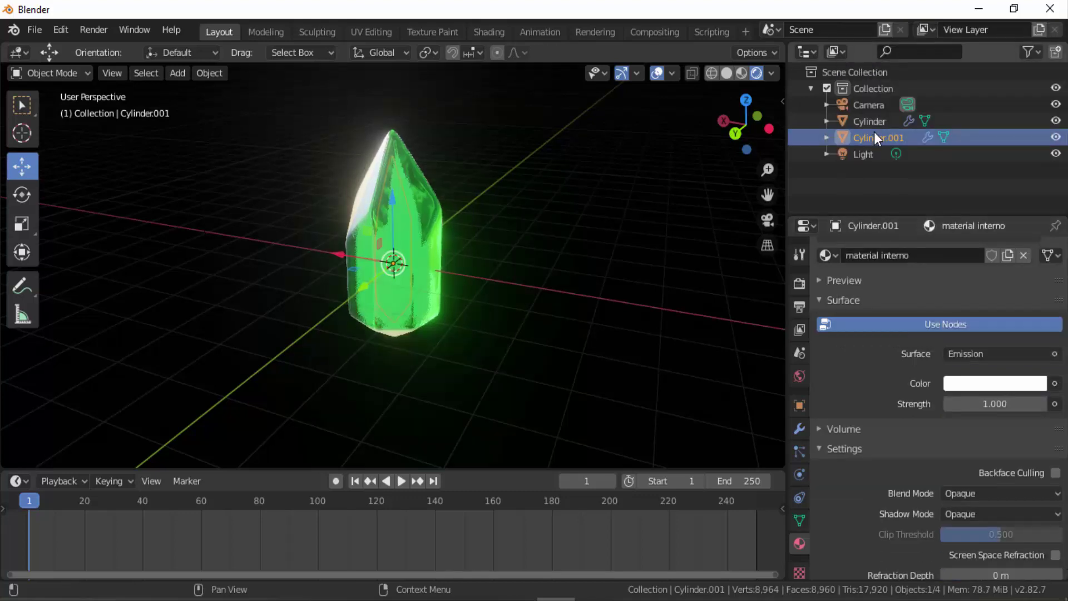
- Set material interno's emission color to light pink and its strength to 3.300
{"action": "left_click", "coordinate": [984, 383]}
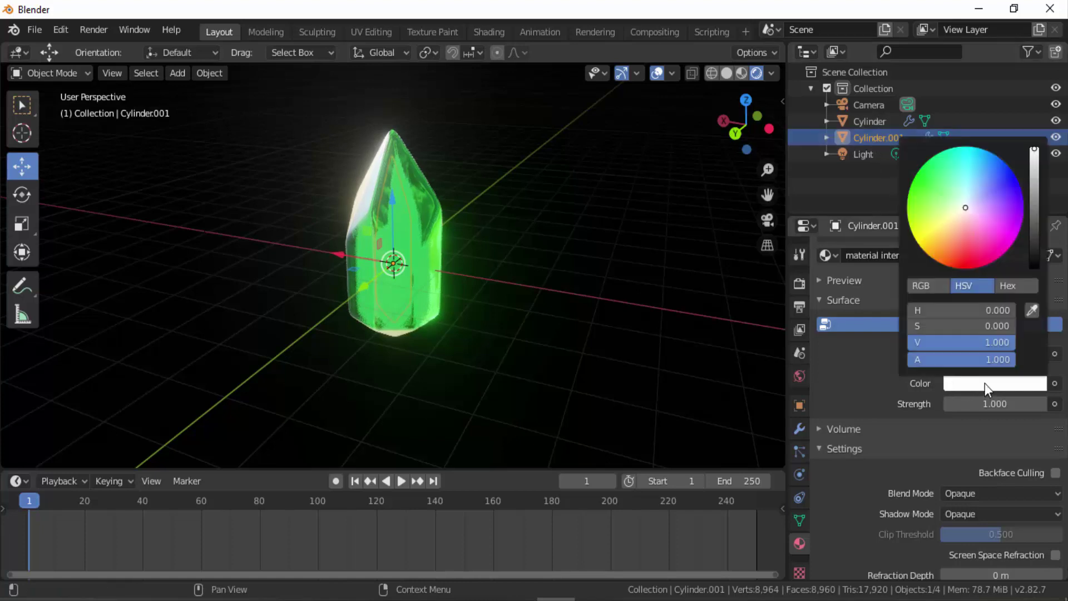
{"action": "left_click", "coordinate": [969, 262]}
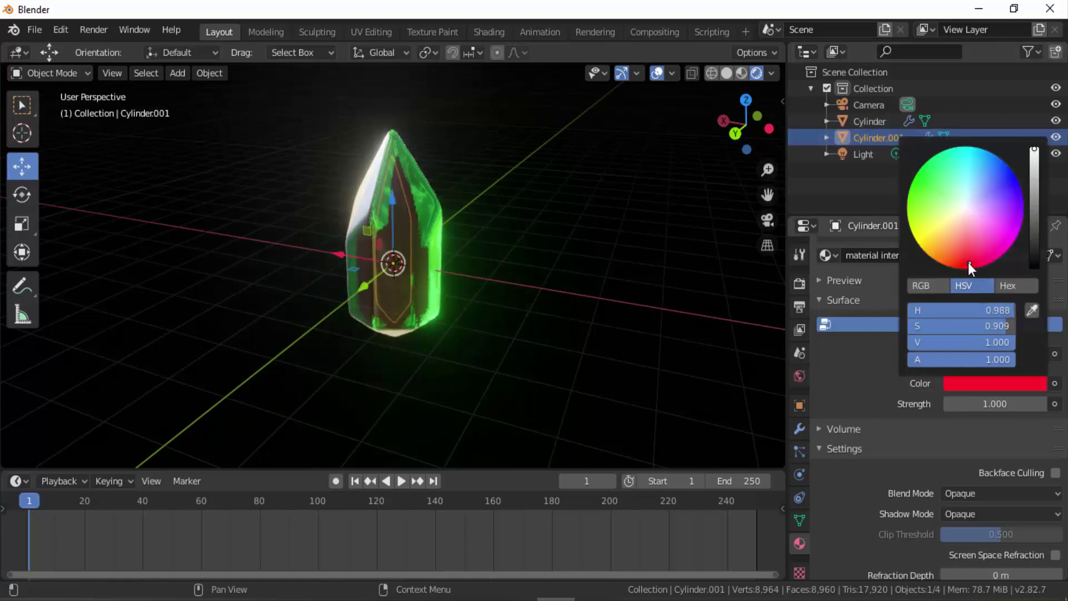
{"action": "left_click", "coordinate": [974, 225]}
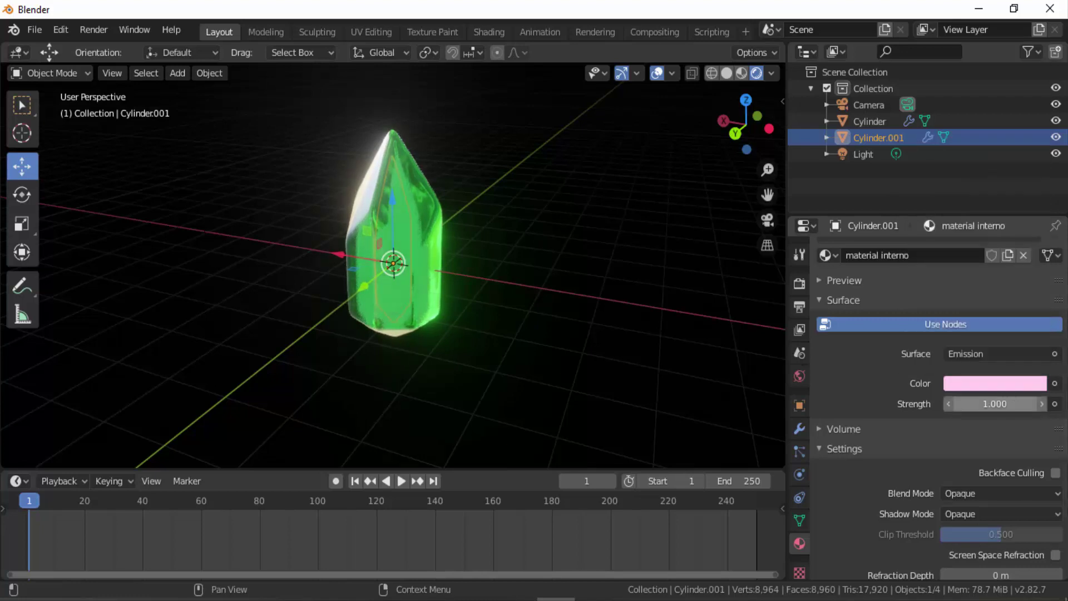
{"action": "left_click_drag", "start_coordinate": [994, 403], "coordinate": [1023, 403]}
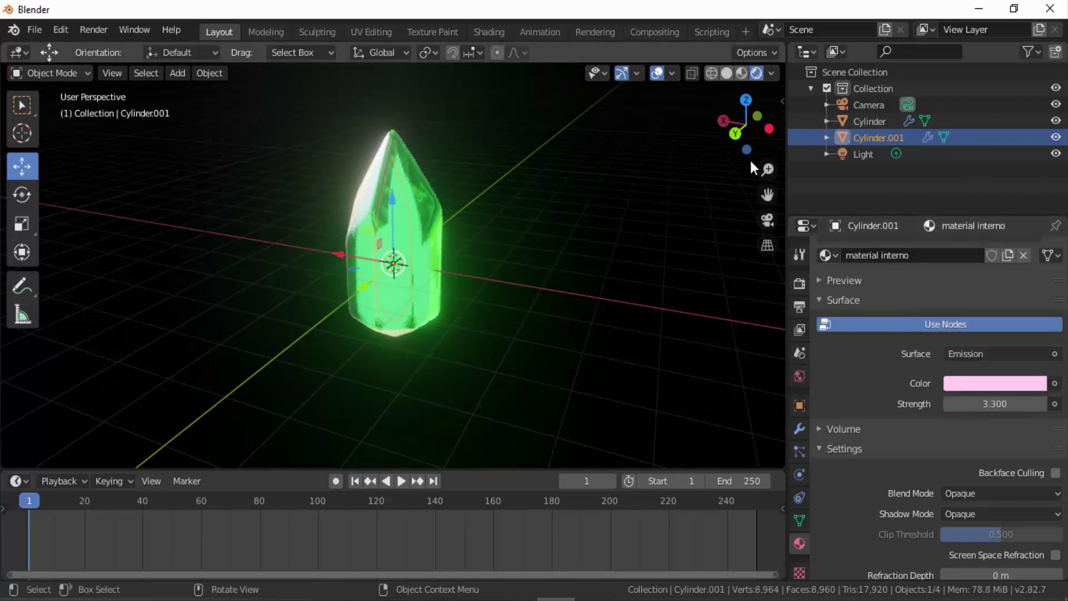
- Change the inner crystal's emission color to a saturated reddish pink
{"action": "left_click_drag", "start_coordinate": [738, 136], "coordinate": [774, 138]}
{"action": "scroll", "coordinate": [875, 415], "scroll_direction": "up", "scroll_amount": 3}
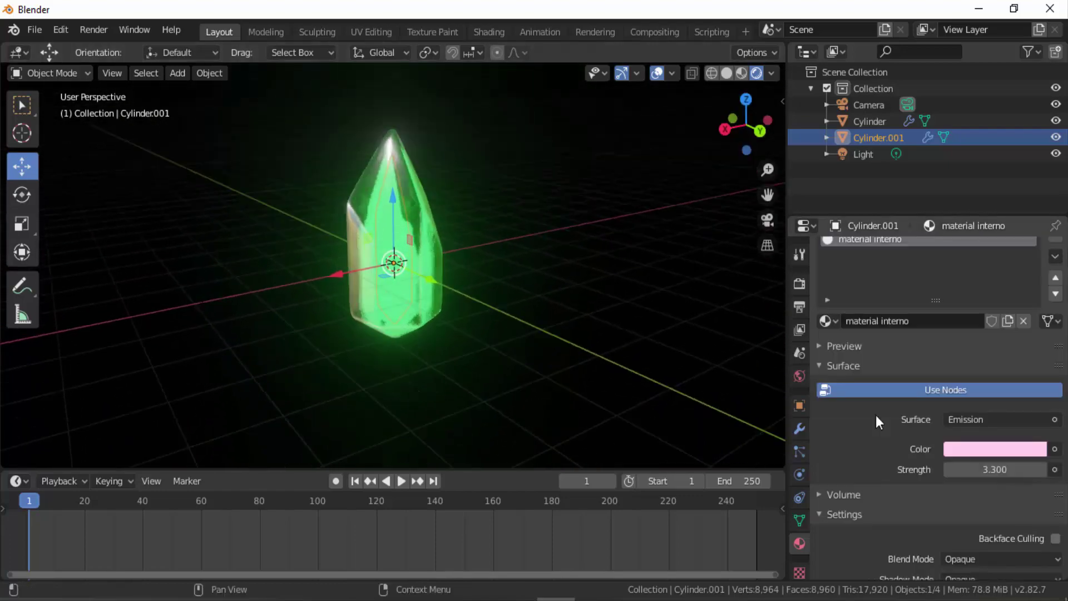
{"action": "left_click", "coordinate": [996, 449]}
{"action": "left_click", "coordinate": [966, 323]}
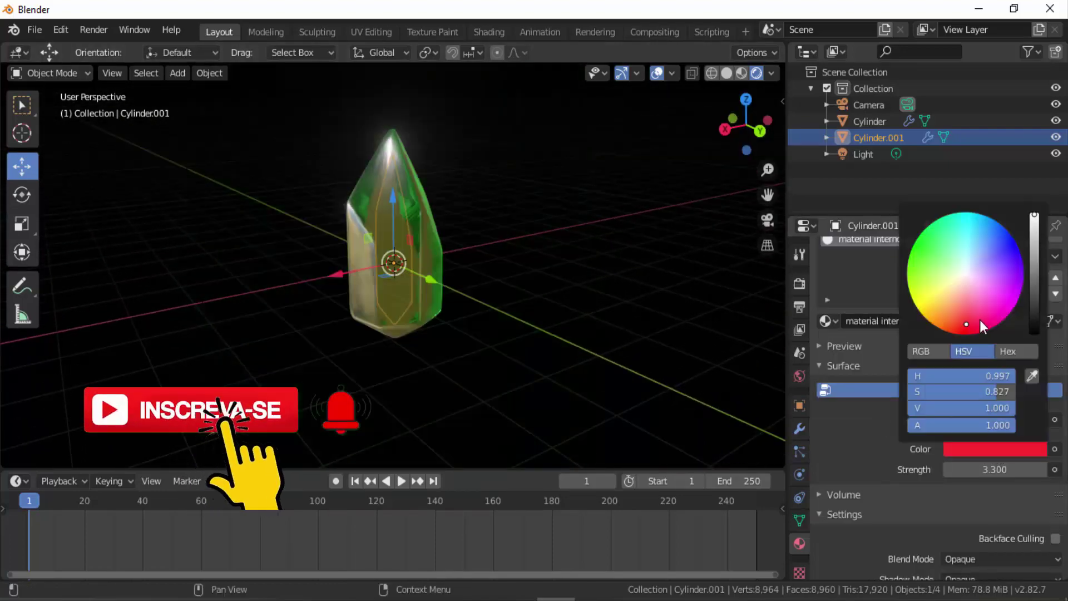
{"action": "left_click", "coordinate": [986, 317]}
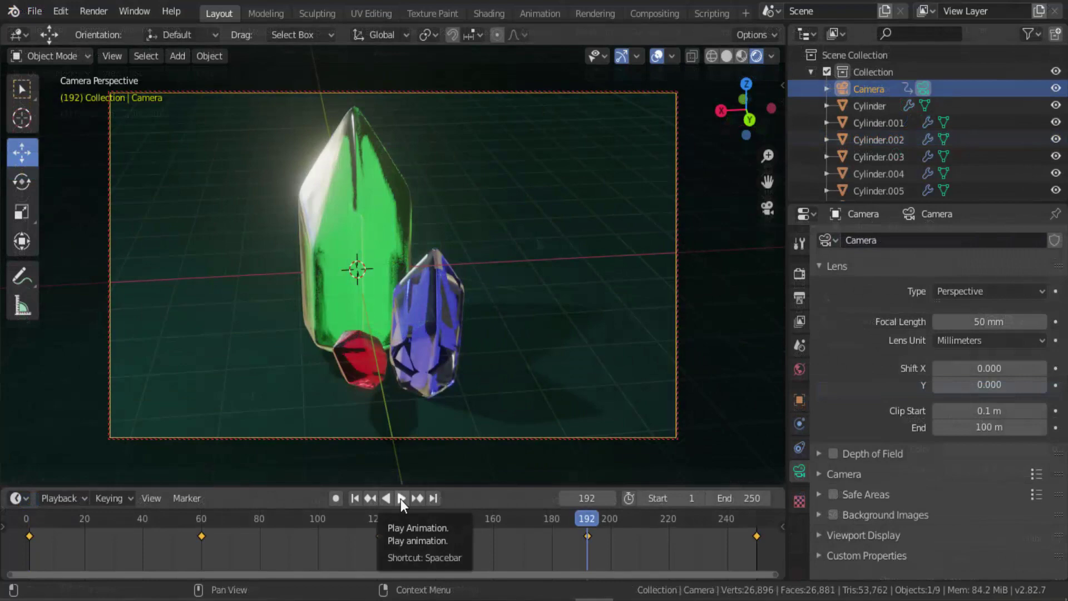
- Play the camera animation of the green, red and blue crystal group from frame 192
{"action": "left_click", "coordinate": [400, 497]}
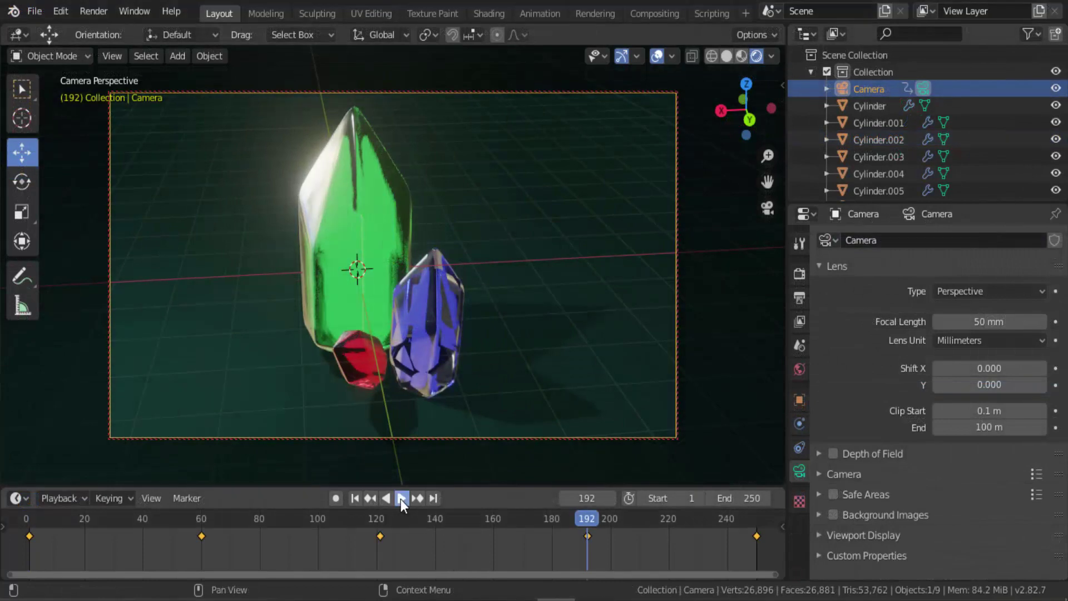